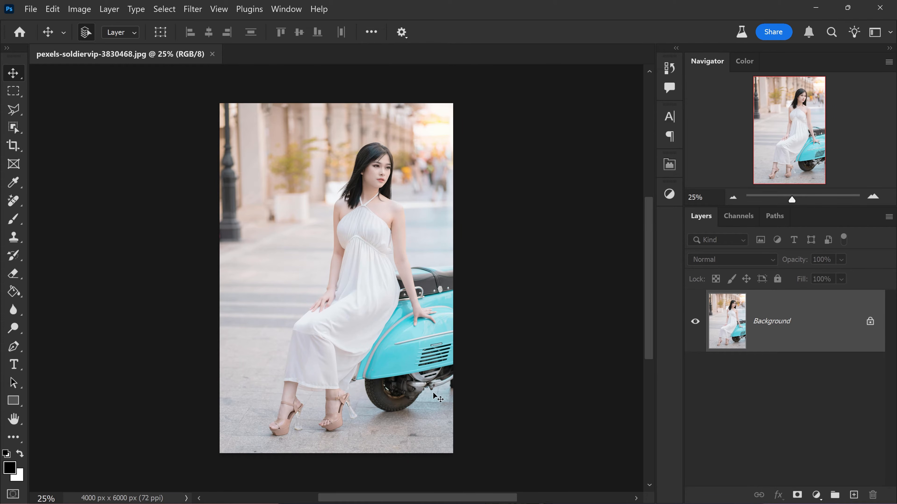
Examine the photo's detected areas with the Object Selection Tool and view the Beta apps in Creative Cloud Desktop
left_click(14, 127)
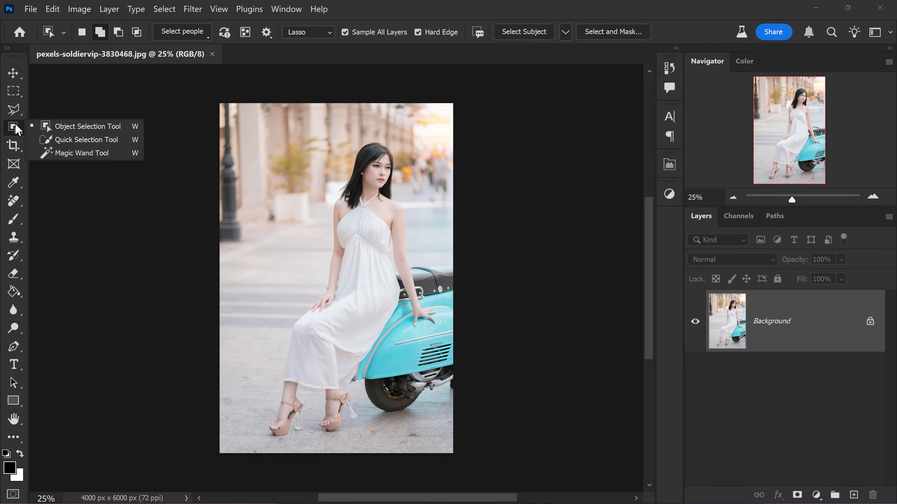
left_click(70, 130)
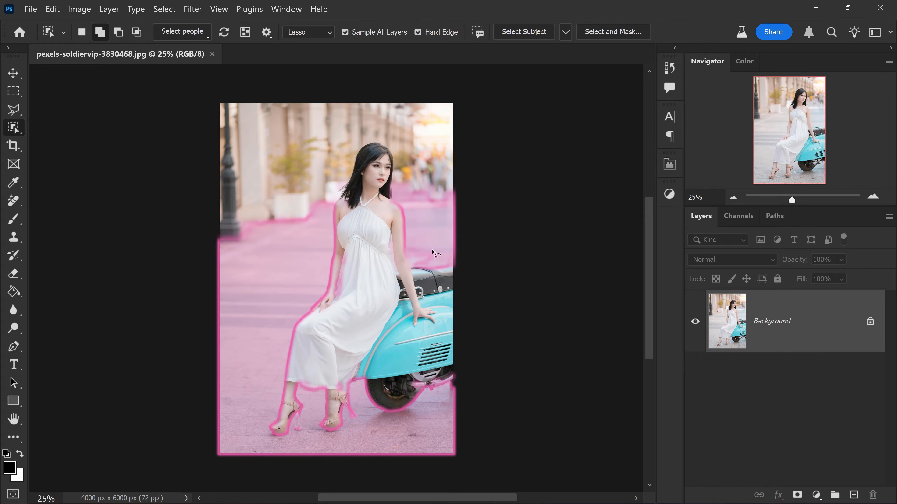
mouse_move(636, 499)
left_click(678, 487)
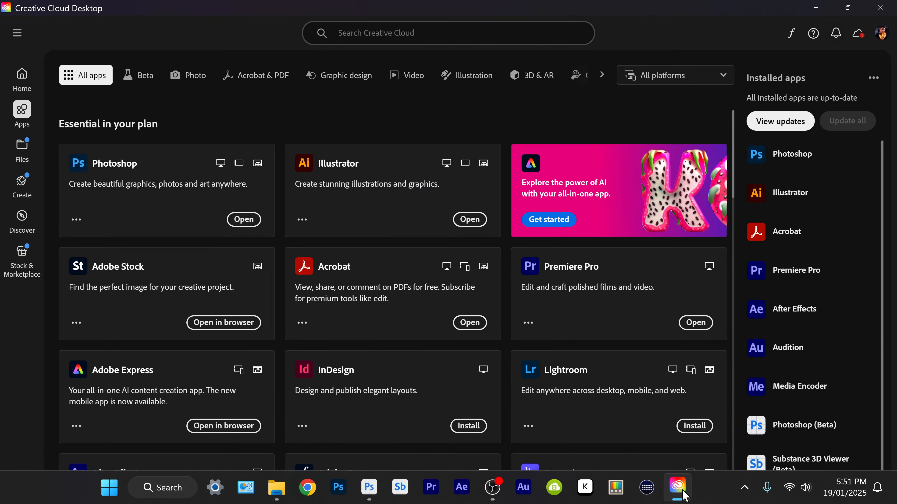
left_click(138, 76)
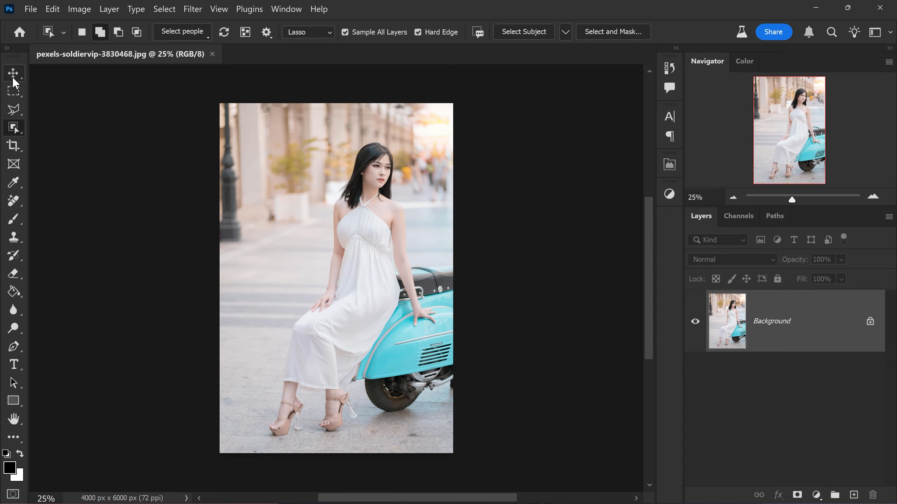
left_click(13, 73)
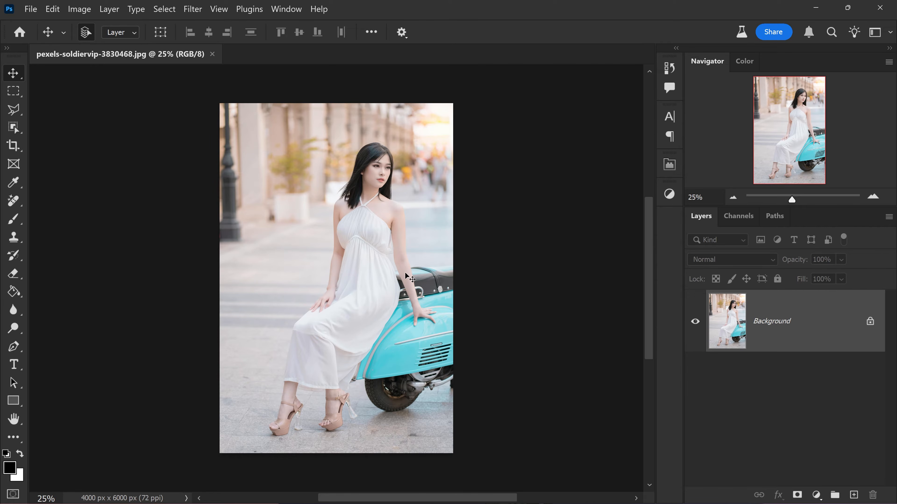
Draw a black rectangle shape about 2221 by 3451 px over the woman's dress
left_click(13, 402)
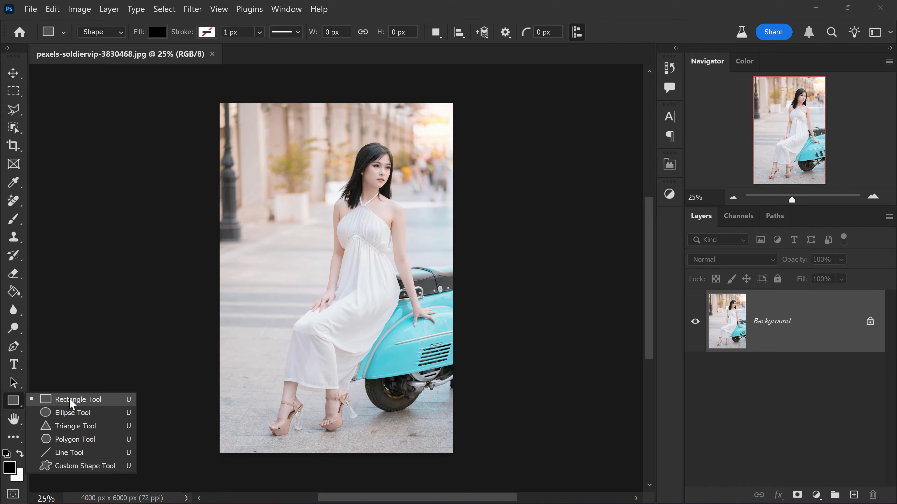
left_click(72, 400)
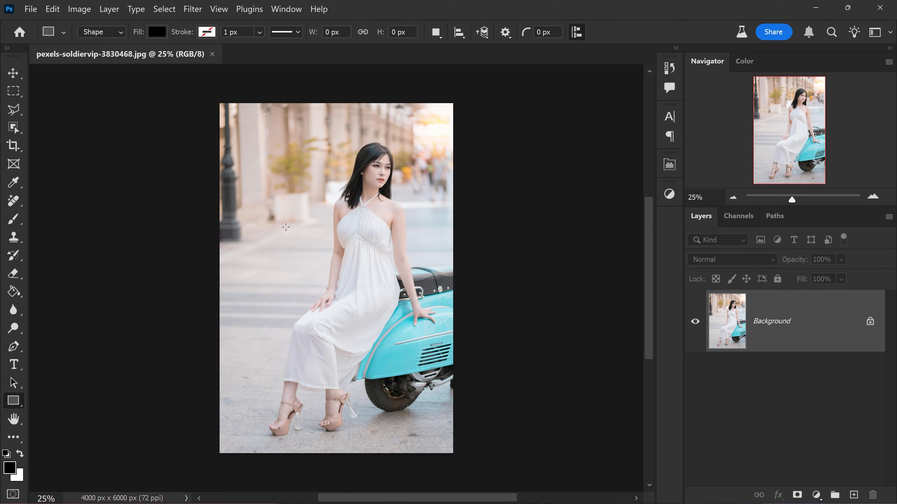
left_click_drag(272, 191, 400, 392)
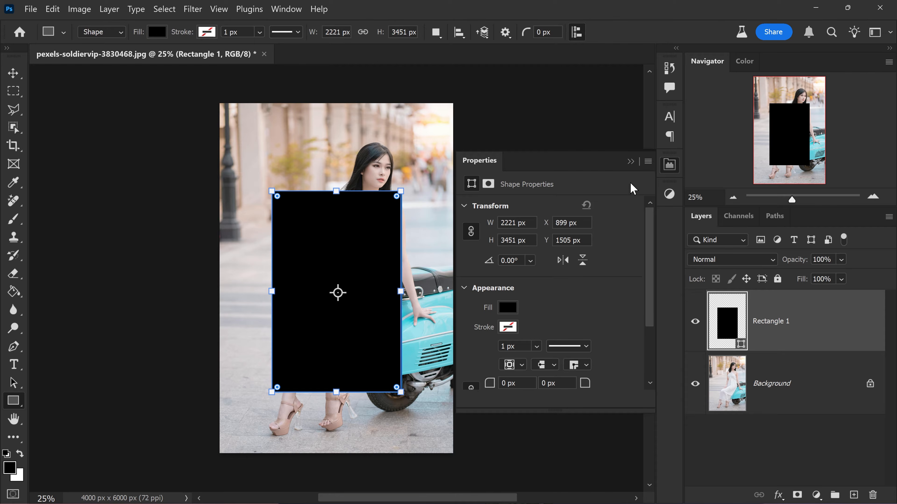
left_click(630, 162)
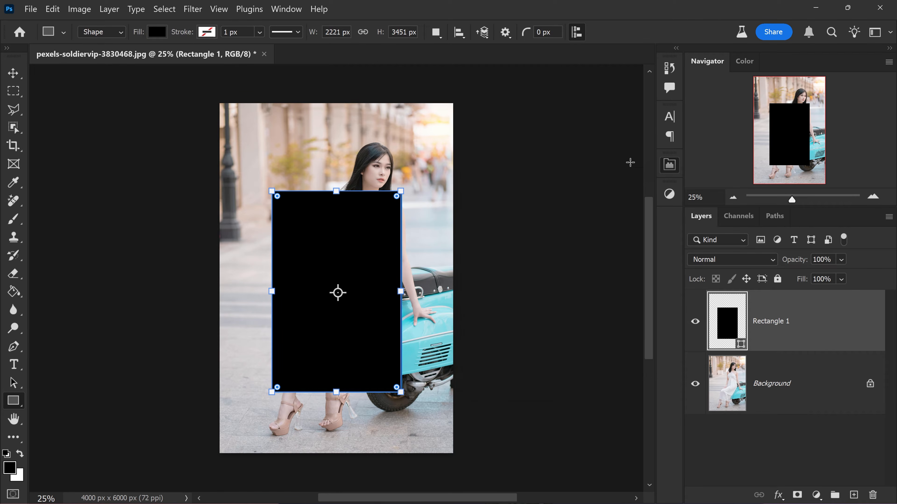
Convert the rectangle layer to a Smart Object and open its contents for editing
right_click(802, 336)
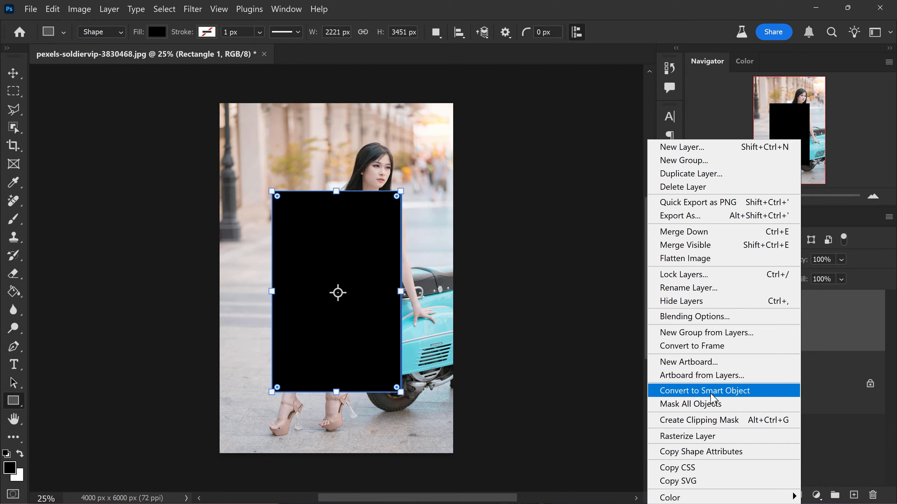
left_click(712, 392)
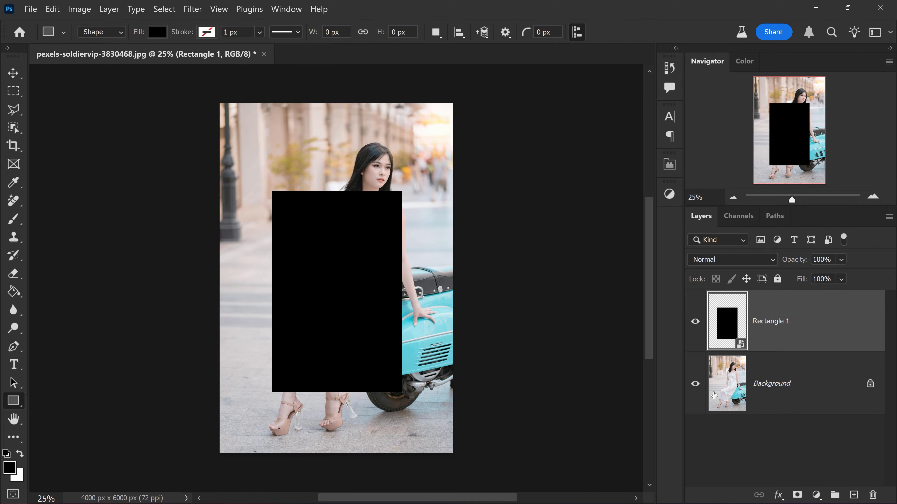
double_click(726, 325)
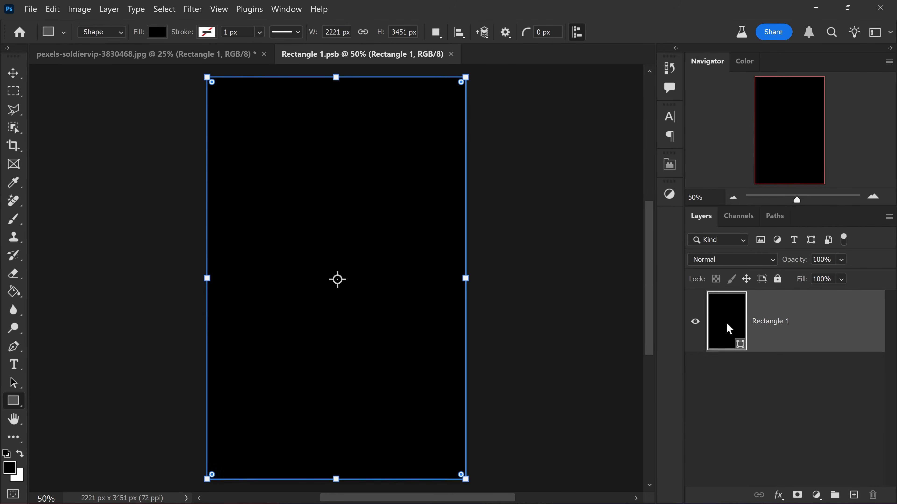
left_click(13, 73)
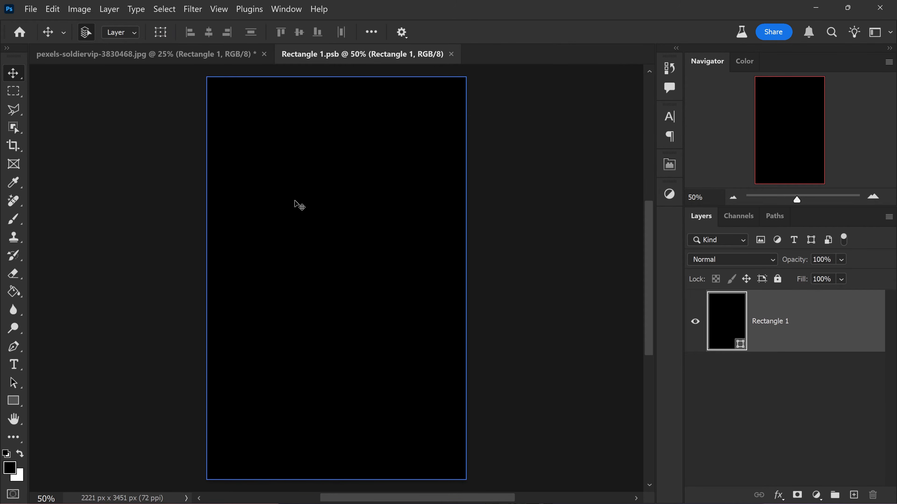
Place the "lemons wallpaper" image from the project folder into the open Smart Object document
mouse_move(364, 502)
left_click(277, 487)
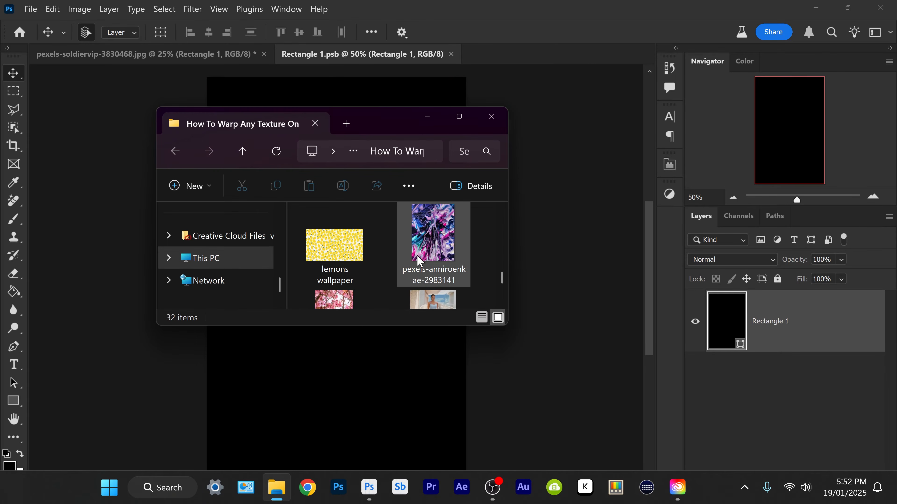
left_click(348, 259)
left_click_drag(348, 260, 392, 392)
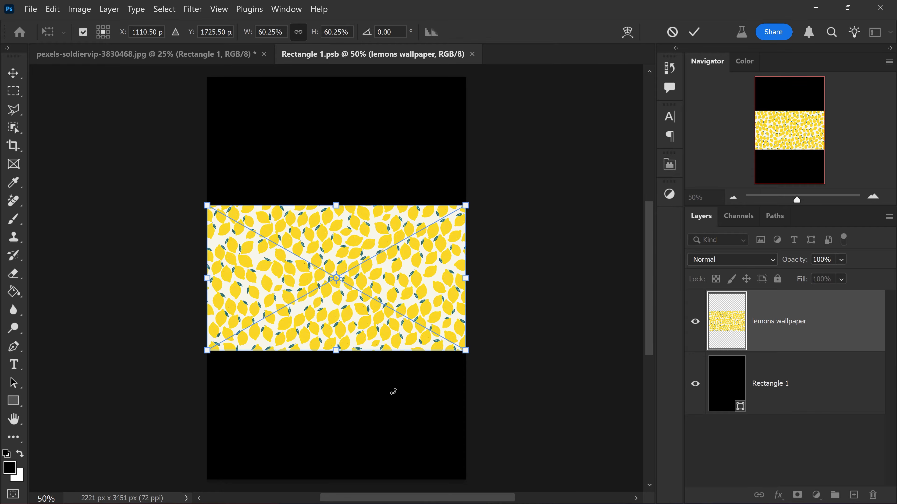
Rotate the lemons wallpaper 90° and scale it to about 107% so it covers the whole canvas
left_click_drag(510, 184, 407, 407)
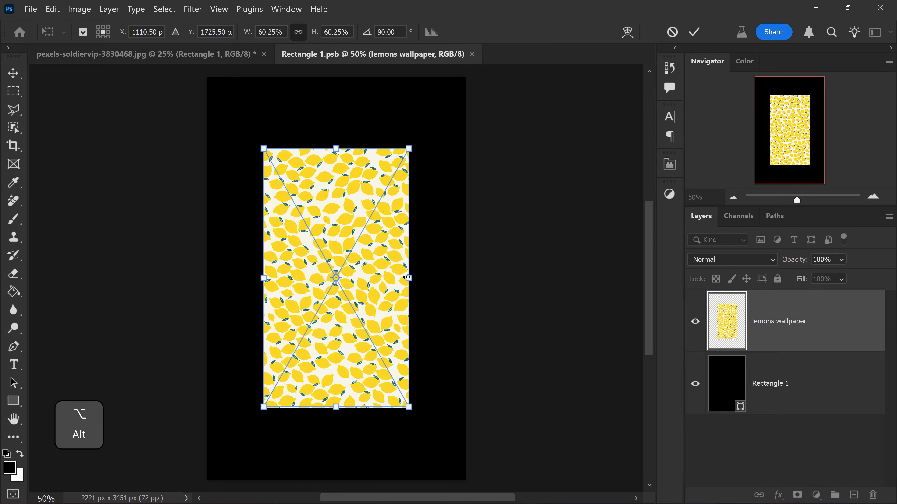
left_click_drag(410, 278, 466, 281)
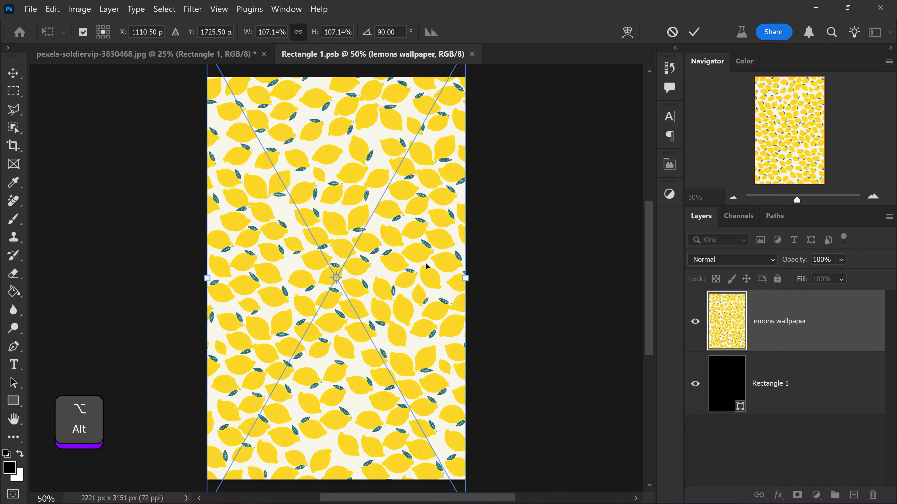
key("Return")
Delete the black Rectangle 1 layer beneath the wallpaper, and close the Smart Object document with its changes saved
left_click(807, 394)
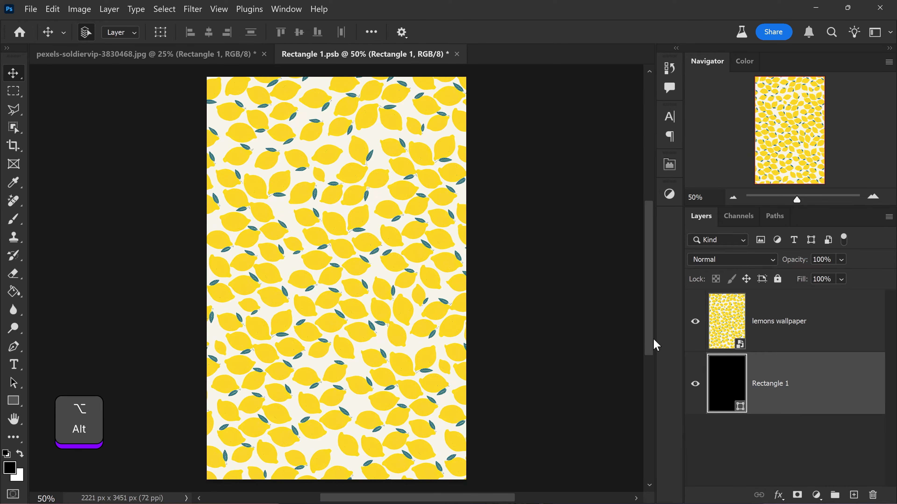
key("Delete")
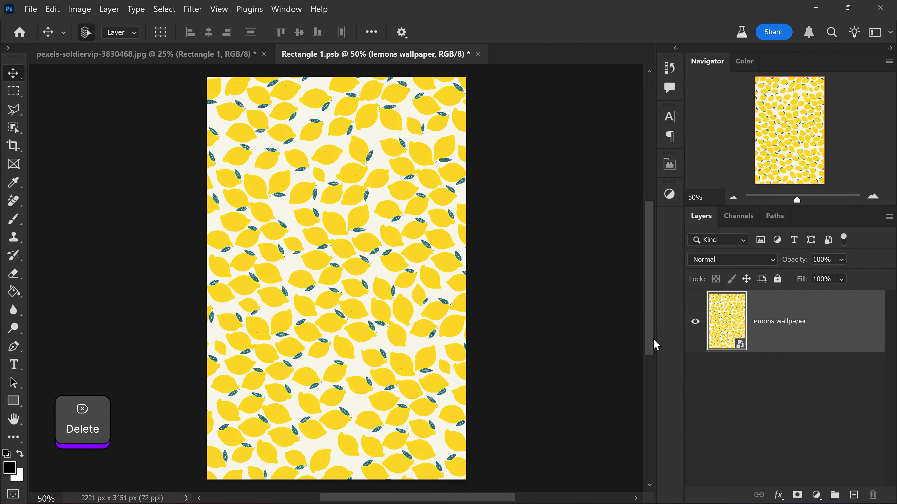
left_click(478, 54)
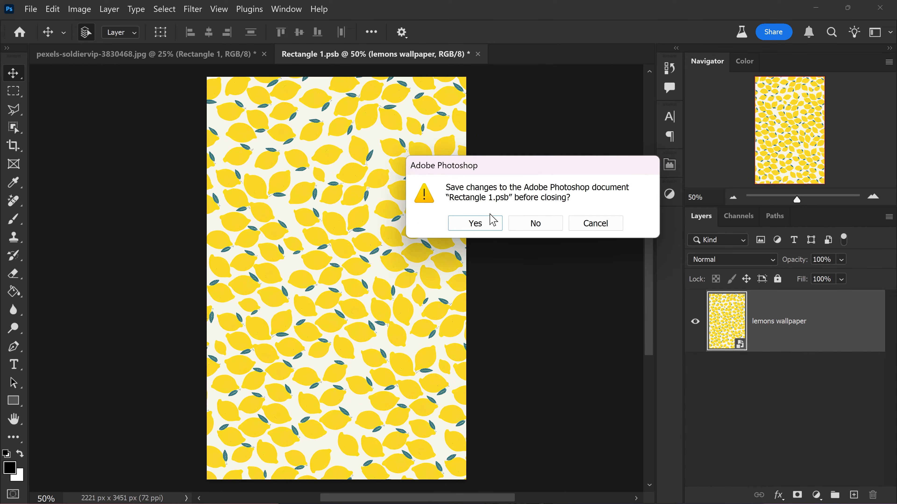
left_click(475, 225)
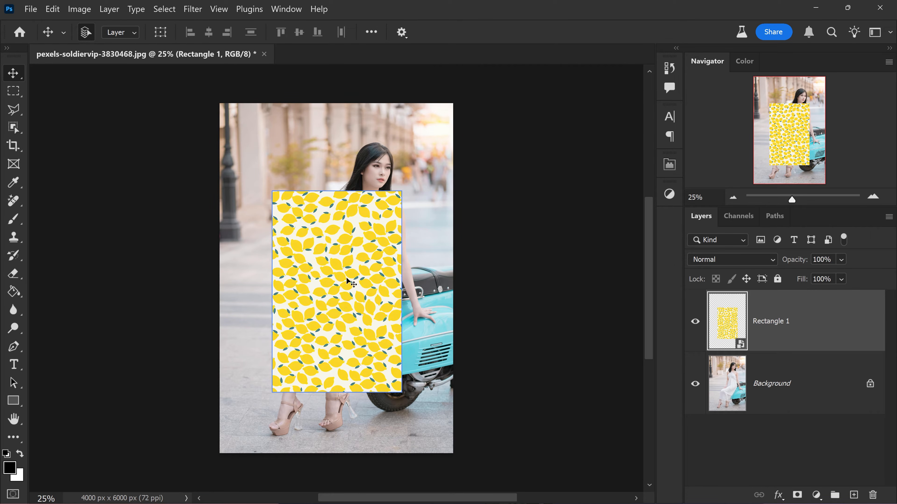
Set the lemon pattern layer's opacity to 50%
key("5")
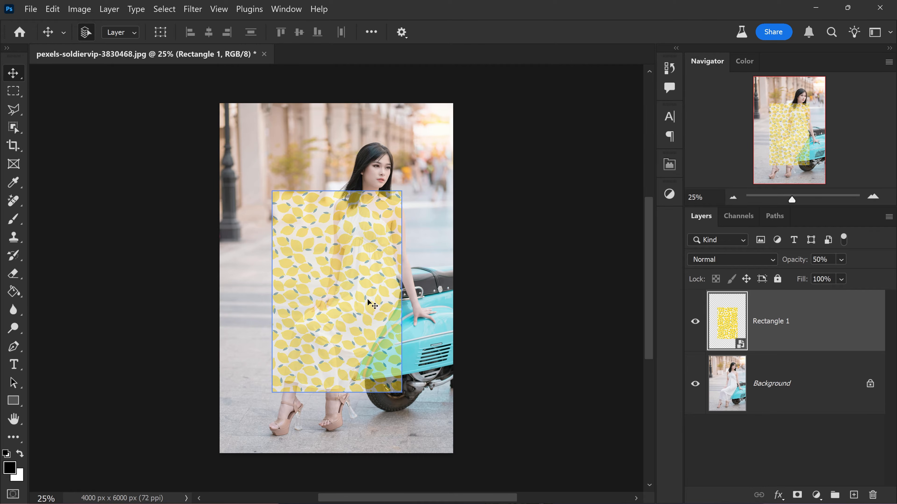
Try warping the lemon pattern with the Default grid, undoing a pull on its interior and bending its upper-right corner to the neckline
key("ctrl")
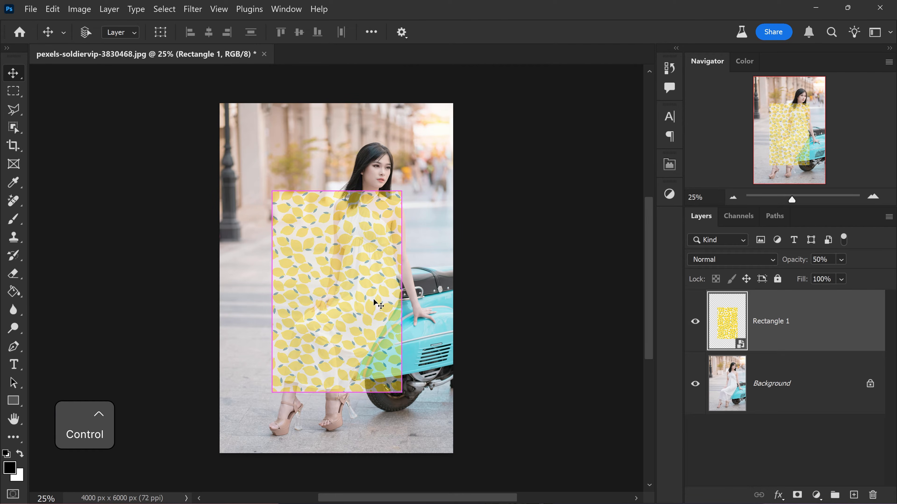
key("ctrl+t")
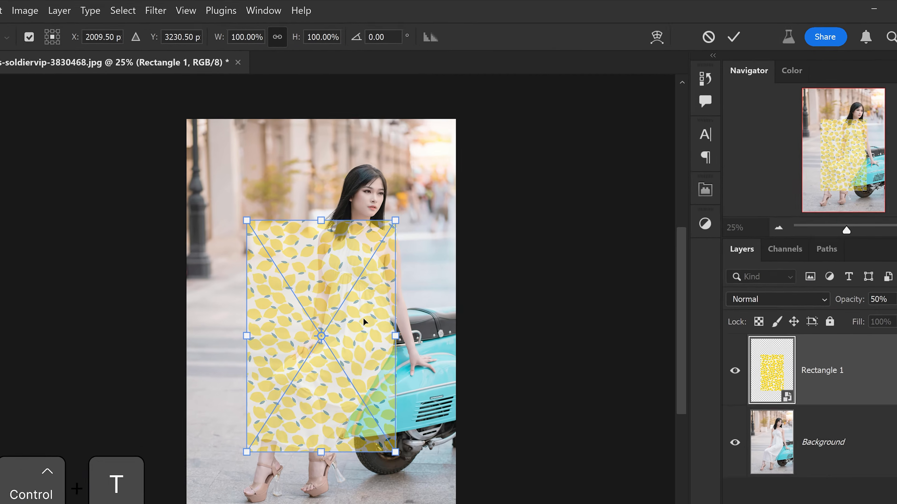
right_click(372, 279)
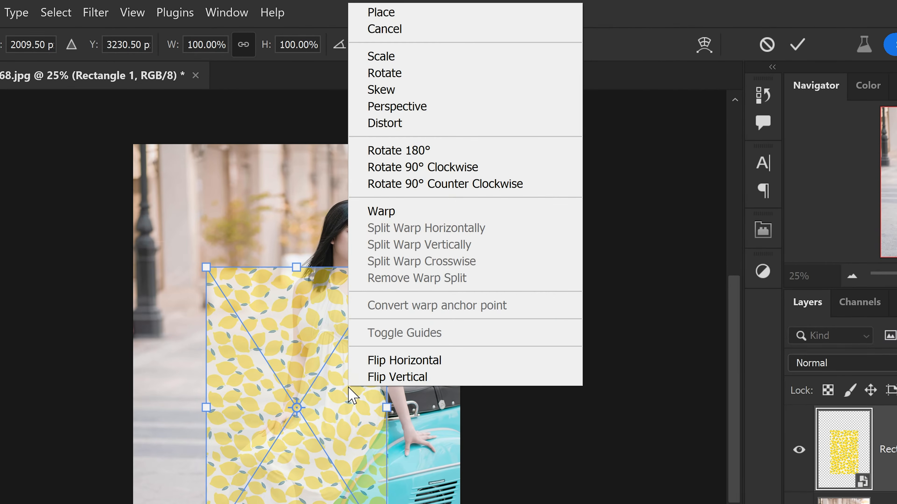
left_click(401, 213)
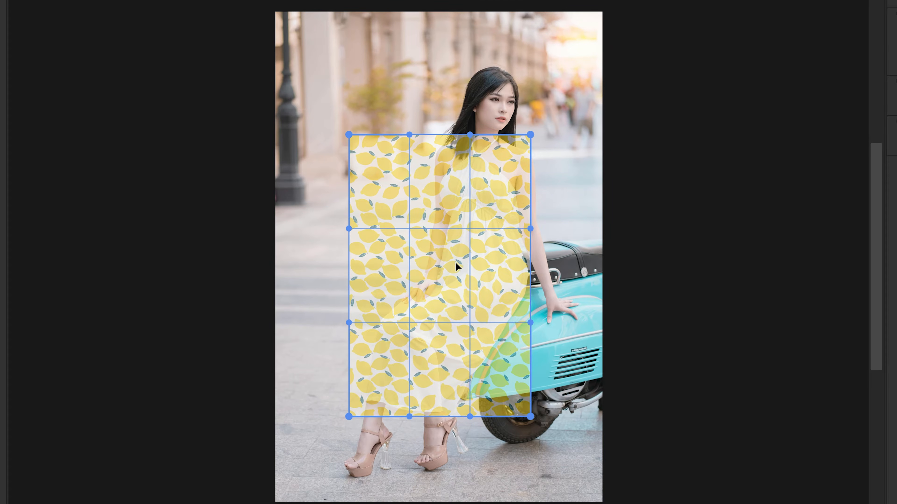
left_click_drag(456, 262, 388, 216)
key("ctrl+z")
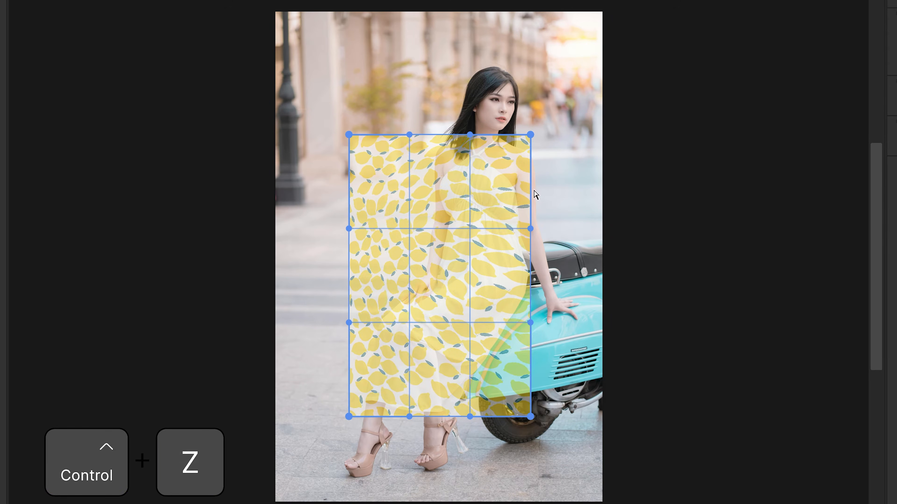
left_click_drag(532, 136, 507, 146)
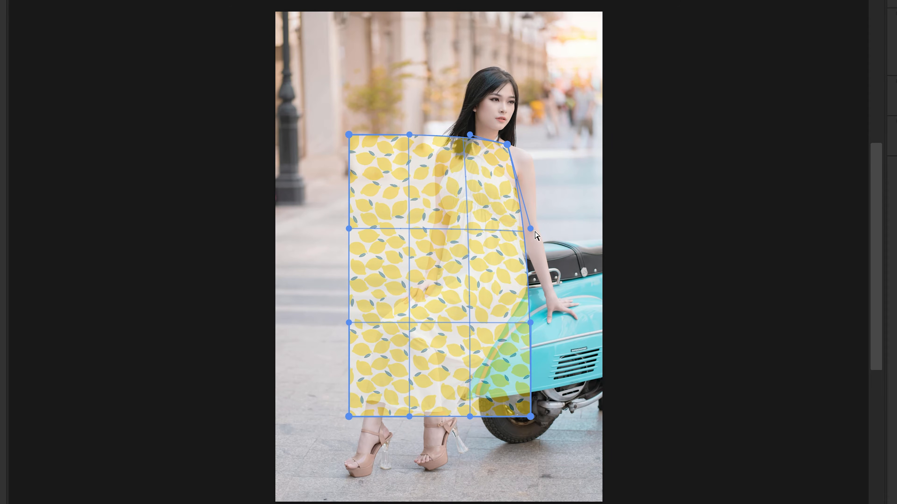
left_click_drag(531, 229, 521, 155)
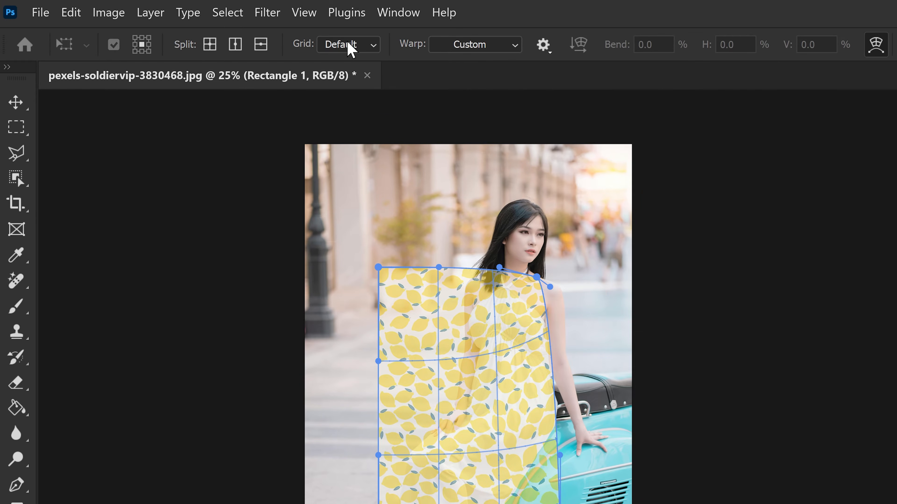
Try distorting the lemon pattern with a 5 x 5 warp grid, reset the warp and cancel the transform
left_click(349, 45)
left_click(356, 140)
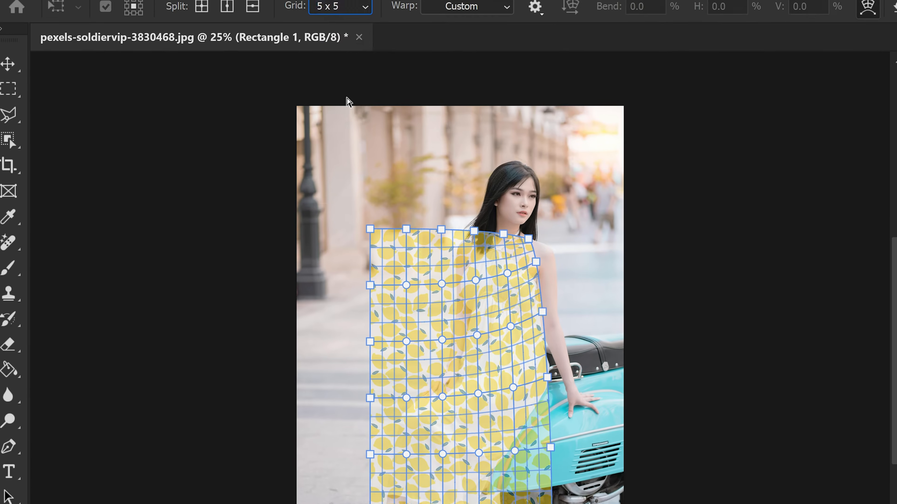
left_click_drag(456, 242, 449, 262)
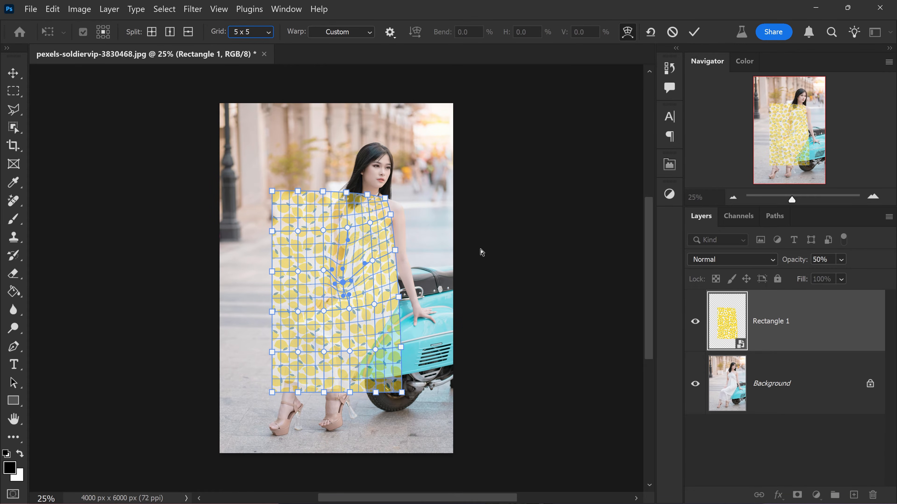
left_click(651, 36)
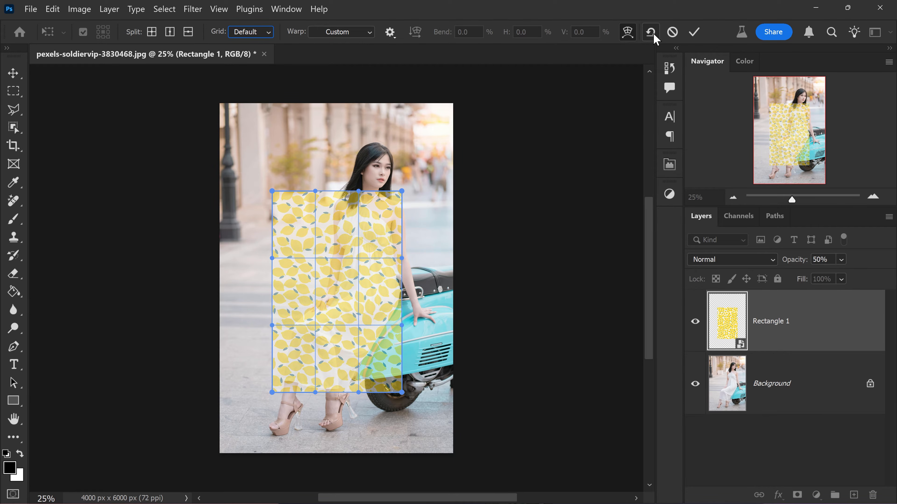
left_click(672, 31)
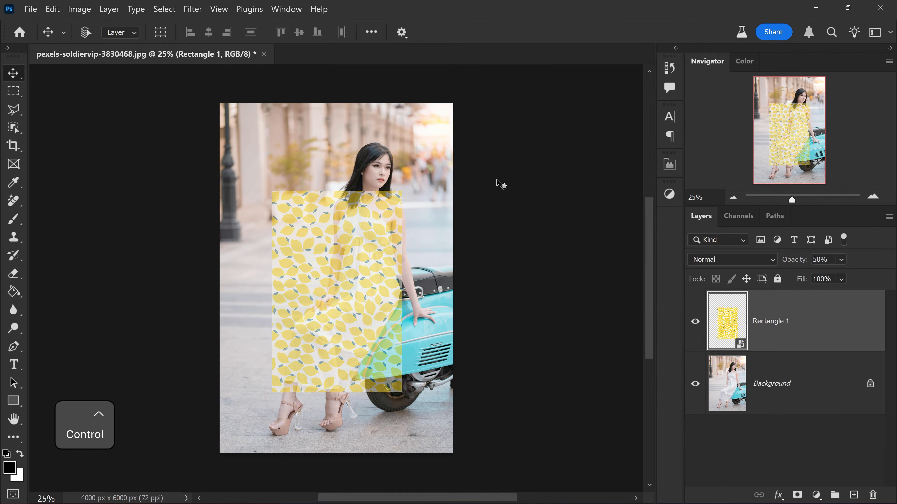
Start a Warp on the lemon pattern and move its lower-right corner to the dress's hem and upper-right corner to the neckline
key("ctrl+t")
right_click(379, 256)
left_click(408, 378)
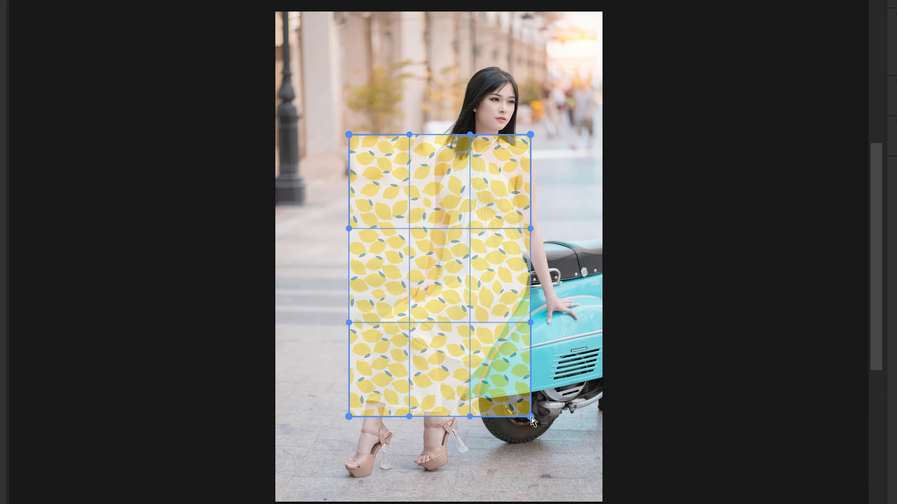
left_click_drag(402, 393, 395, 390)
left_click_drag(521, 414, 442, 419)
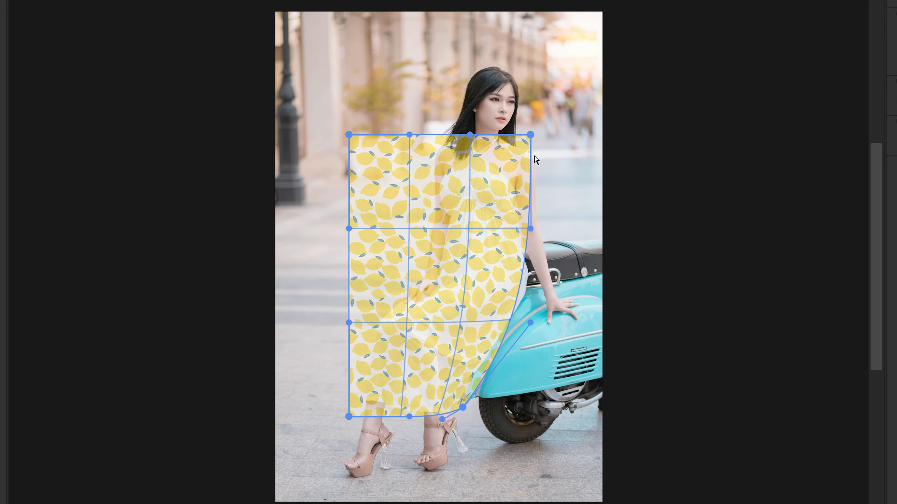
left_click_drag(530, 136, 501, 134)
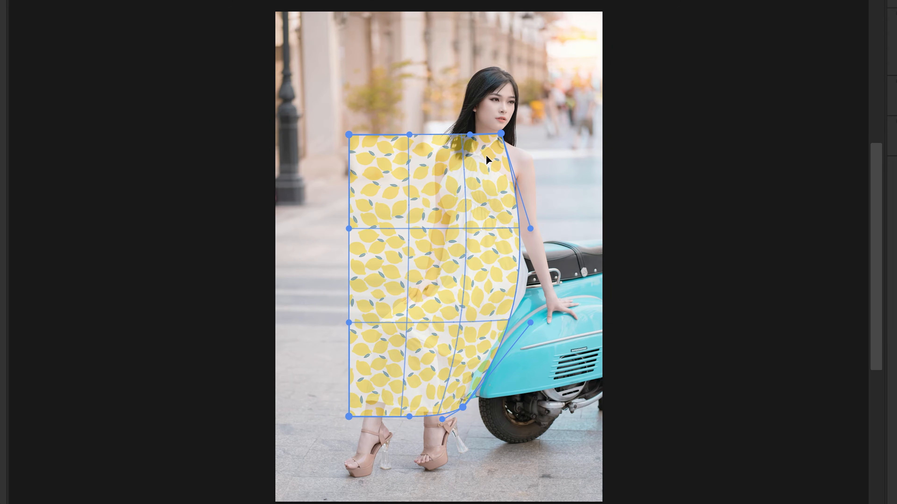
Move the pattern's left corners to the hem and neckline, and bend its side edges toward the dress's outline
mouse_move(350, 418)
left_mouse_down()
mouse_move(372, 352)
mouse_move(360, 407)
left_mouse_up()
left_click_drag(350, 135, 477, 138)
left_click_drag(350, 229, 444, 173)
left_click_drag(533, 230, 536, 229)
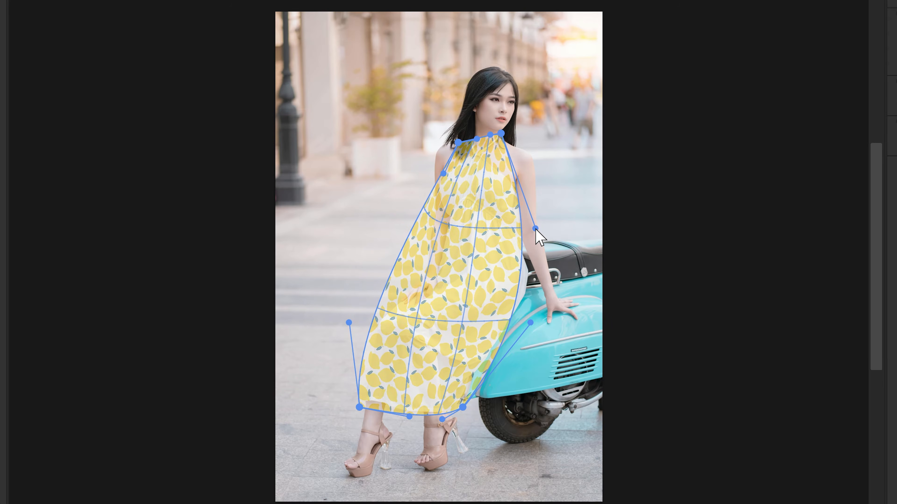
left_click_drag(348, 322, 364, 322)
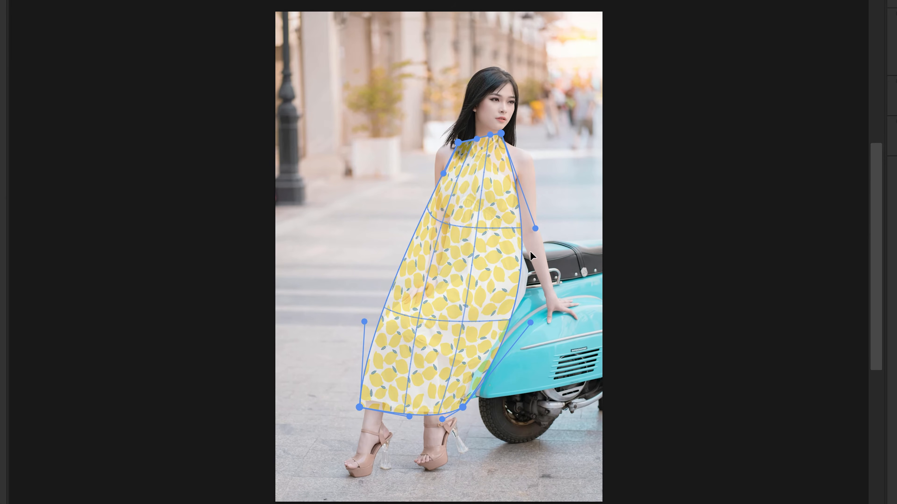
Add a horizontal warp split at waist height and move its left and right ends to the sides of the waist
key("ctrl")
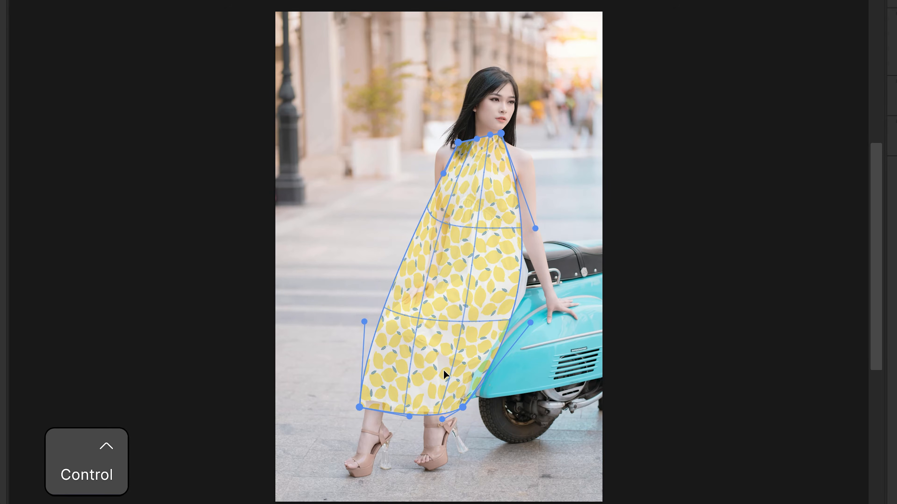
key("ctrl")
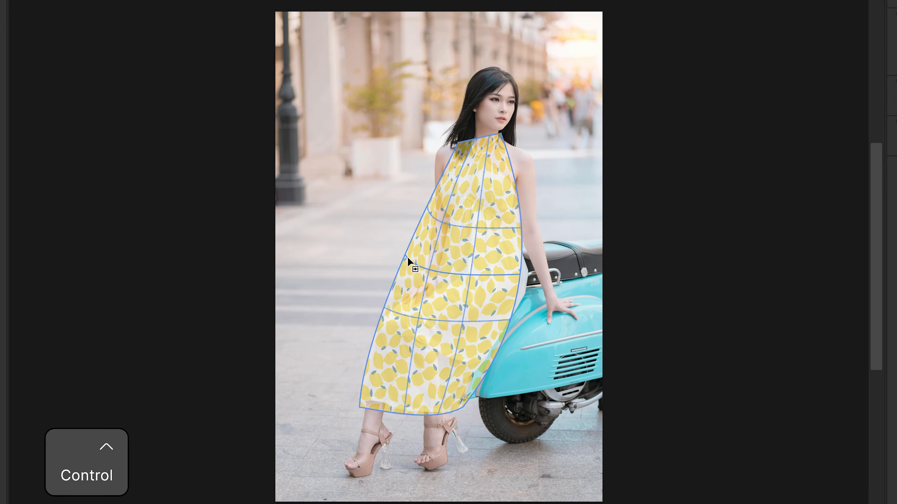
left_click(406, 260, "ctrl")
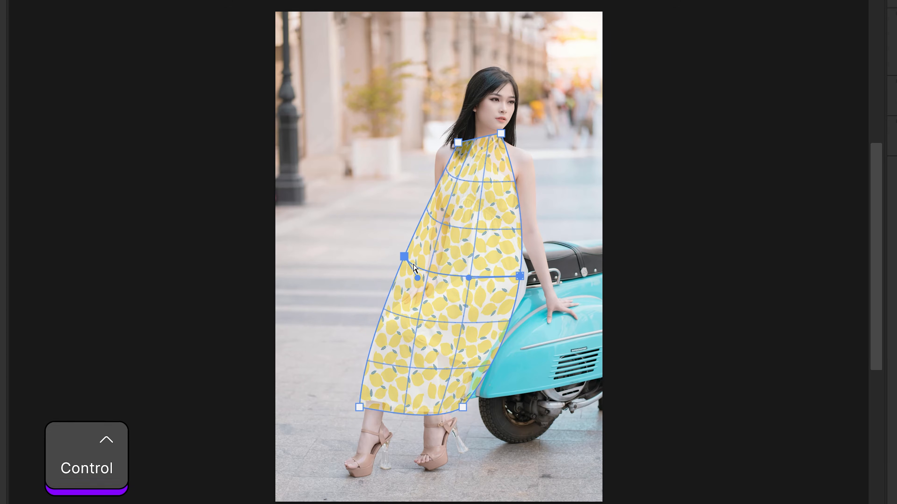
left_click_drag(403, 257, 439, 269)
left_click_drag(520, 276, 533, 278)
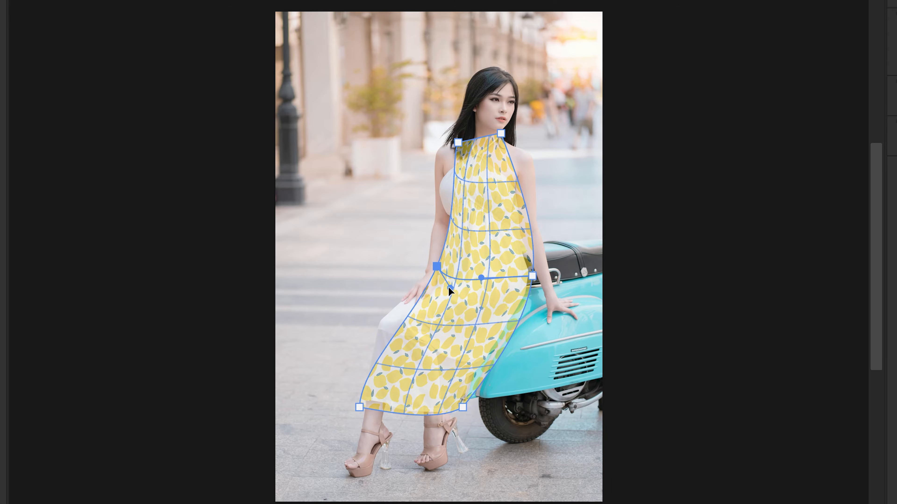
left_click_drag(449, 287, 457, 285)
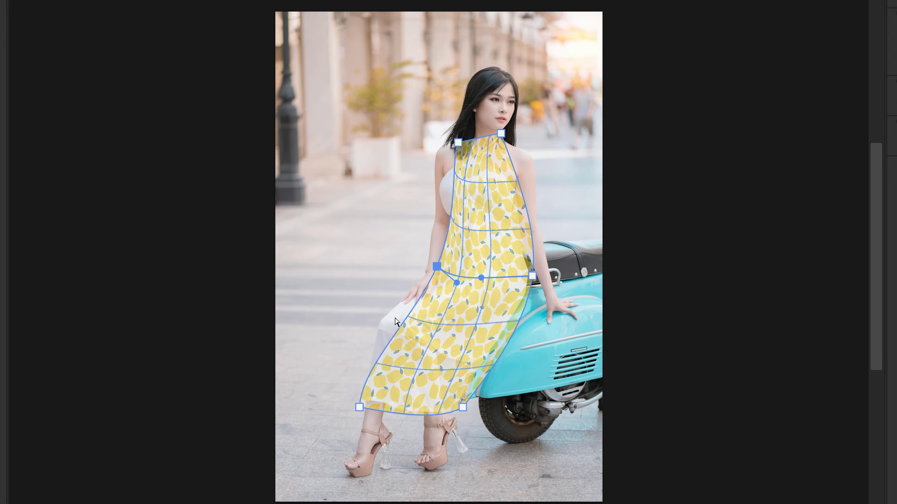
Add a horizontal warp split at knee height, pull its left end out to the knee and fit the edge down to the hem
key("ctrl")
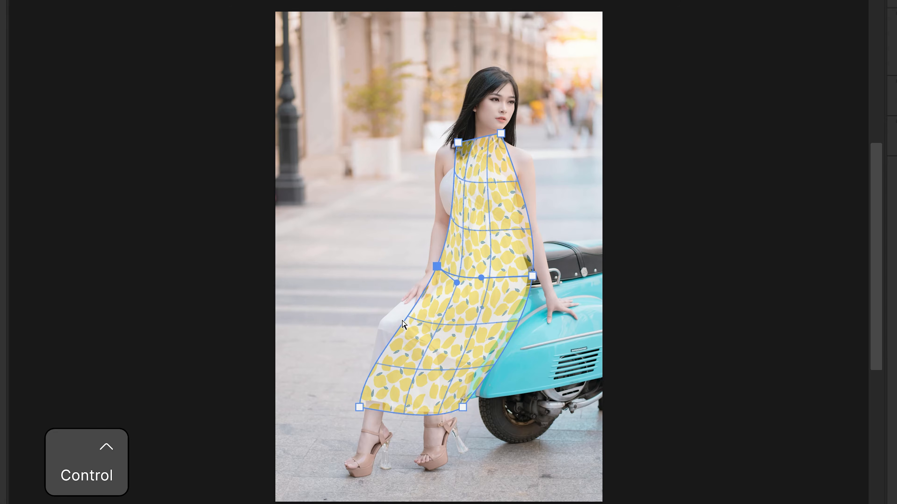
left_click(408, 318, "ctrl")
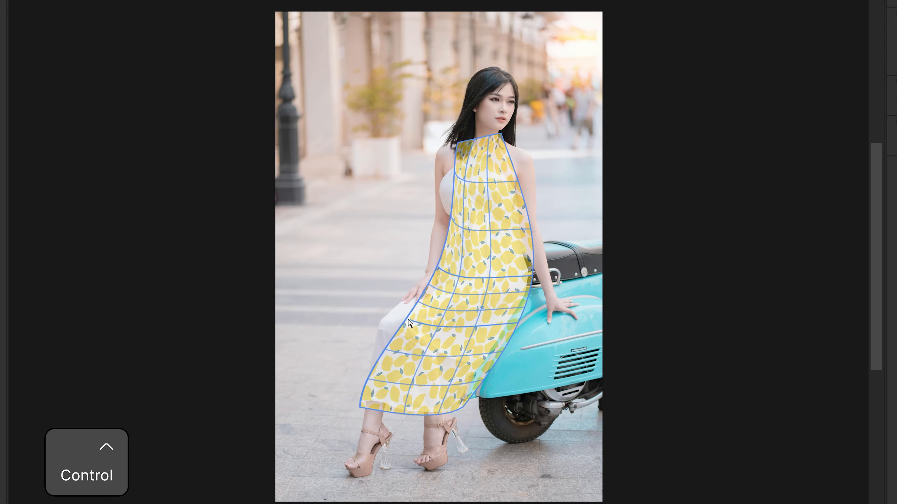
left_click_drag(408, 319, 382, 318)
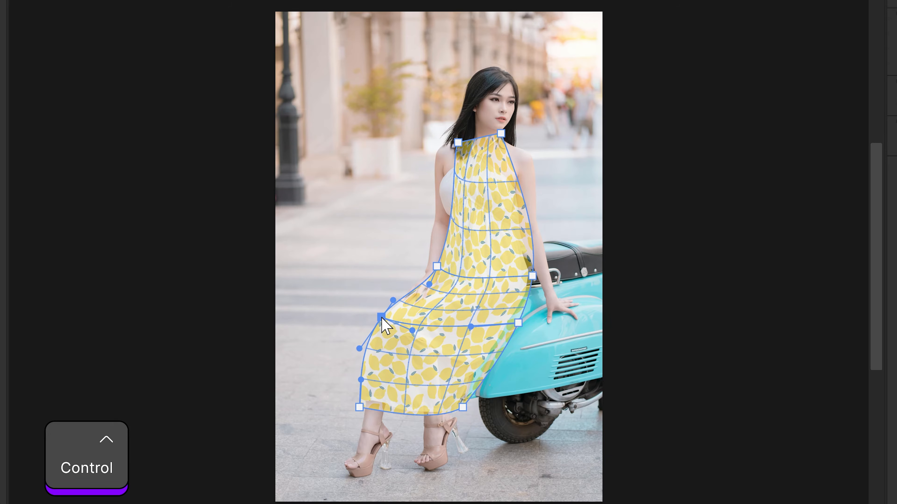
left_click_drag(360, 405, 363, 405)
left_click_drag(357, 350, 370, 334)
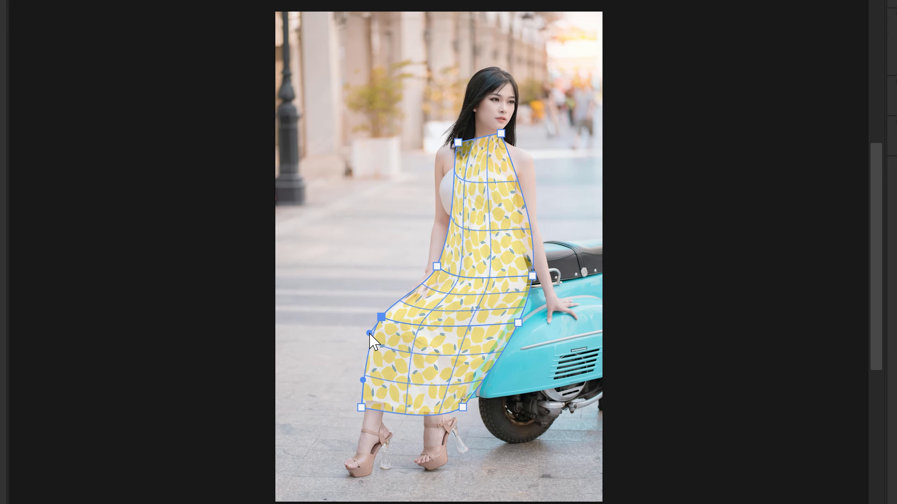
Bend the pattern's right edge between waist and hem to follow the dress along the scooter
left_click_drag(518, 323, 490, 352)
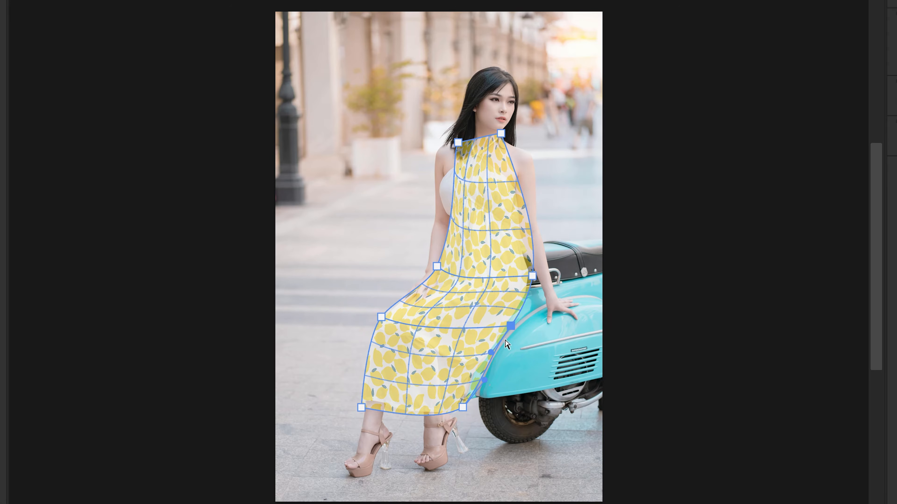
left_click(533, 276)
left_click_drag(531, 293, 532, 304)
Curve the pattern's upper left and right edges outward to cover the dress's bust
key("ctrl")
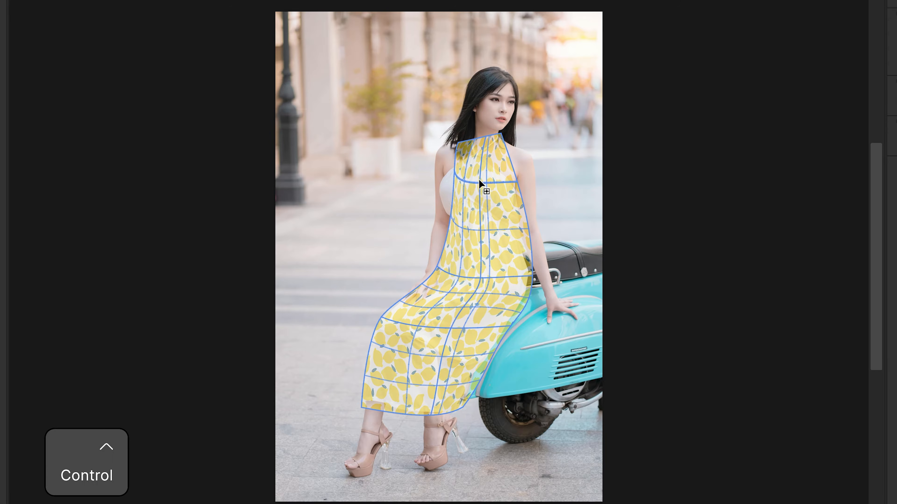
left_click_drag(451, 158, 409, 214)
left_click(501, 134)
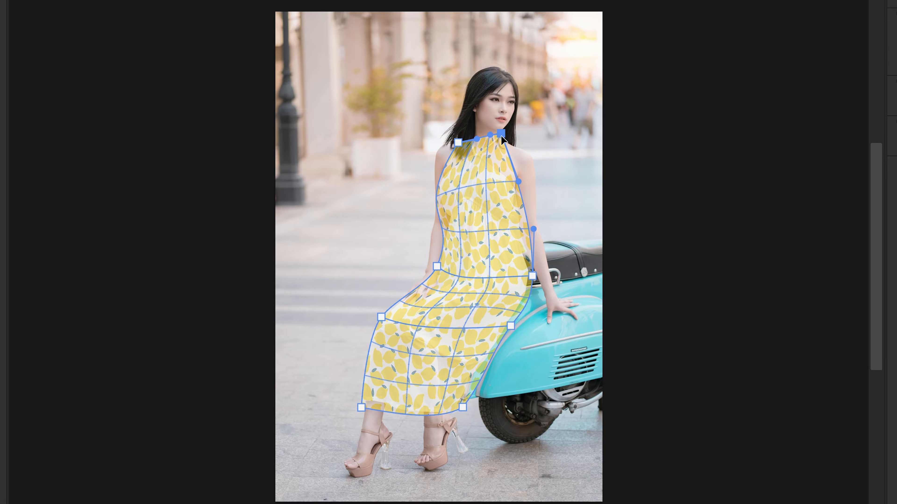
left_click_drag(524, 185, 556, 216)
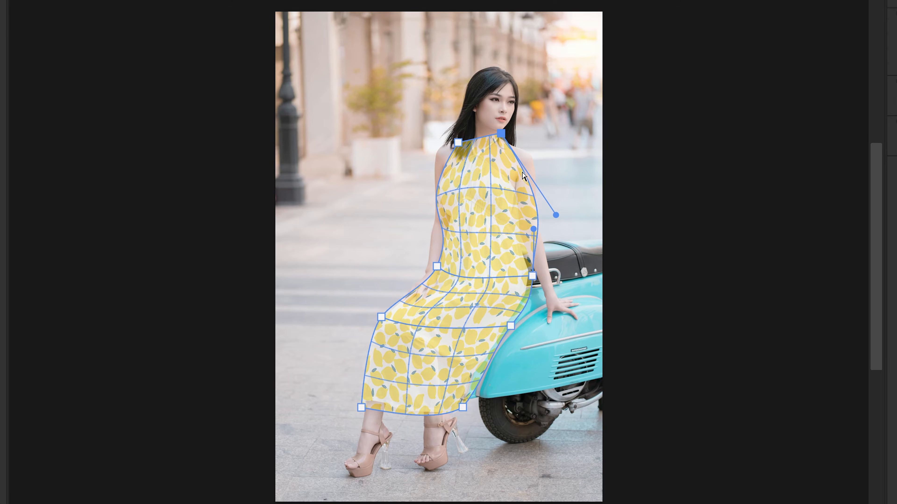
Add a horizontal warp split at the base of the collar and pull both its ends inward to the neck
key("ctrl")
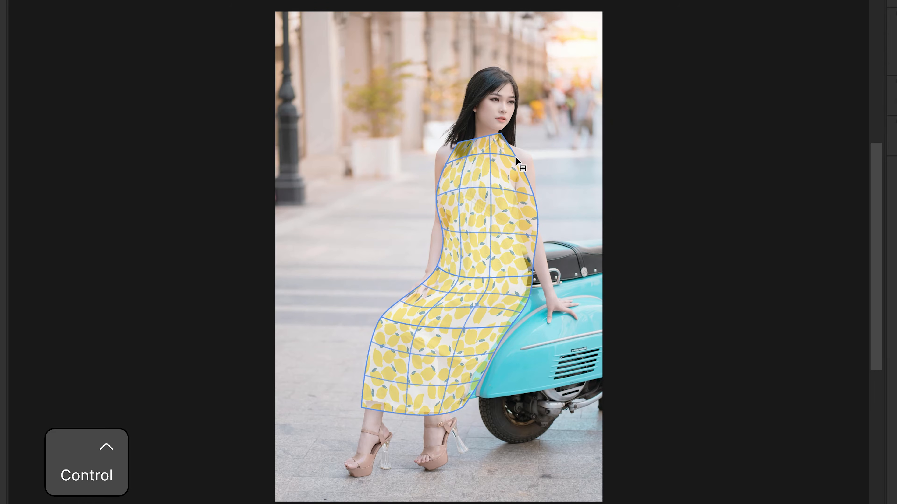
left_click(515, 156, "ctrl")
left_click_drag(515, 156, 499, 162)
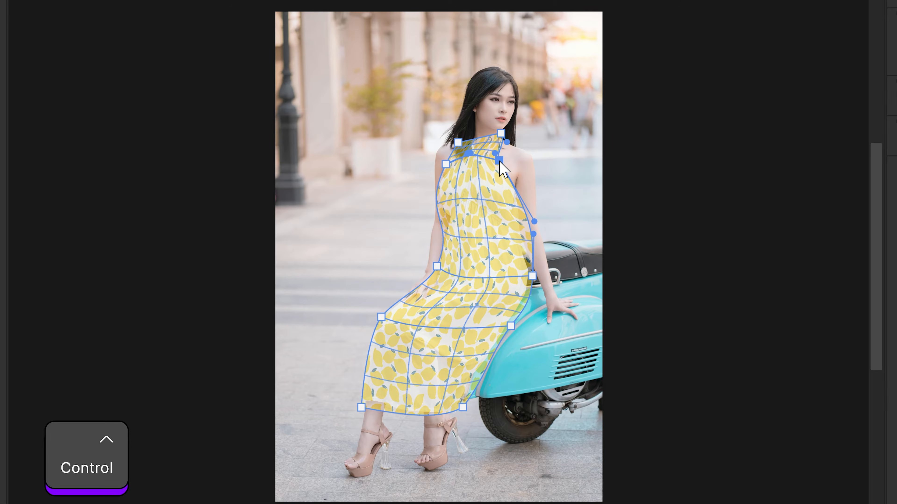
left_click_drag(446, 165, 455, 162)
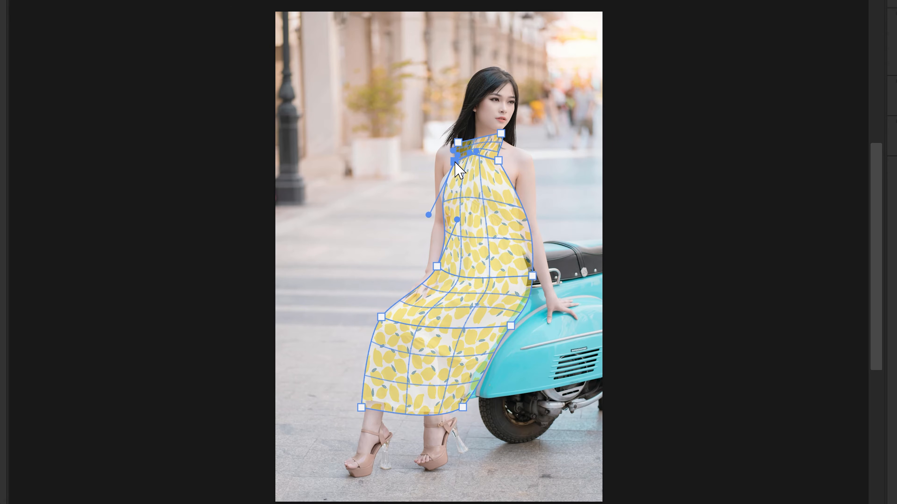
Bend both edges below the collar outward around the bust, and curve the collar's seam downward
left_click_drag(430, 214, 410, 204)
left_click(499, 161)
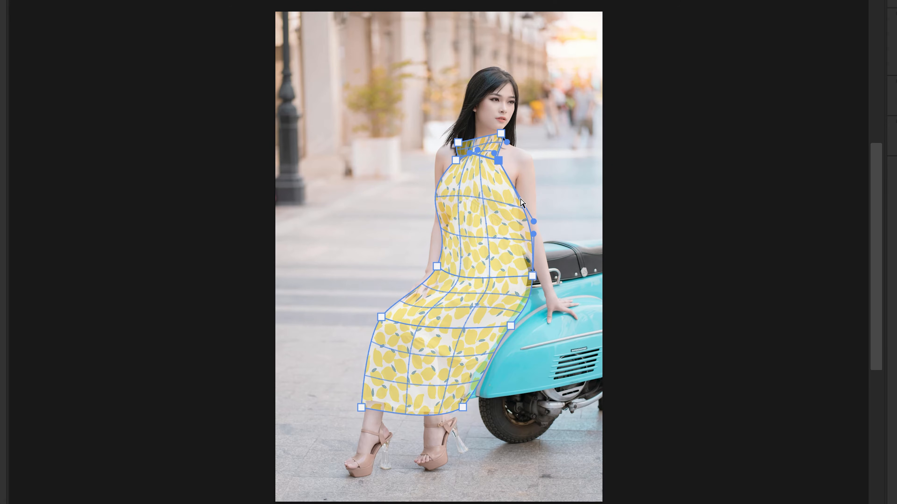
left_click_drag(534, 222, 548, 223)
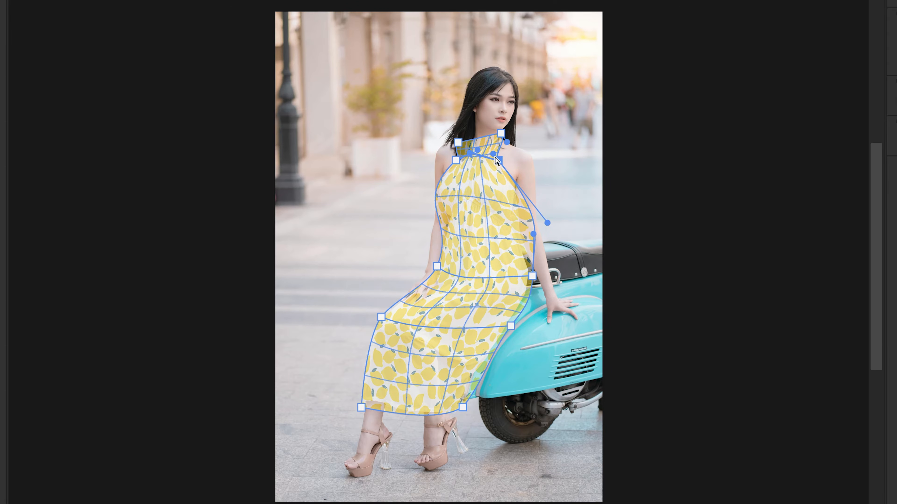
left_click_drag(478, 152, 476, 173)
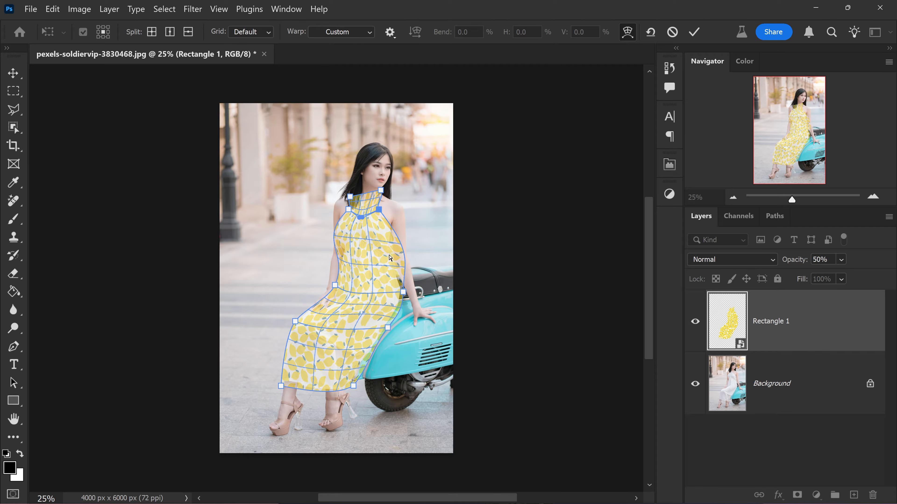
Add a crossed warp split at the knee and bend its vertical line toward the right to follow the skirt's fold
scroll(375, 261, "up", 5)
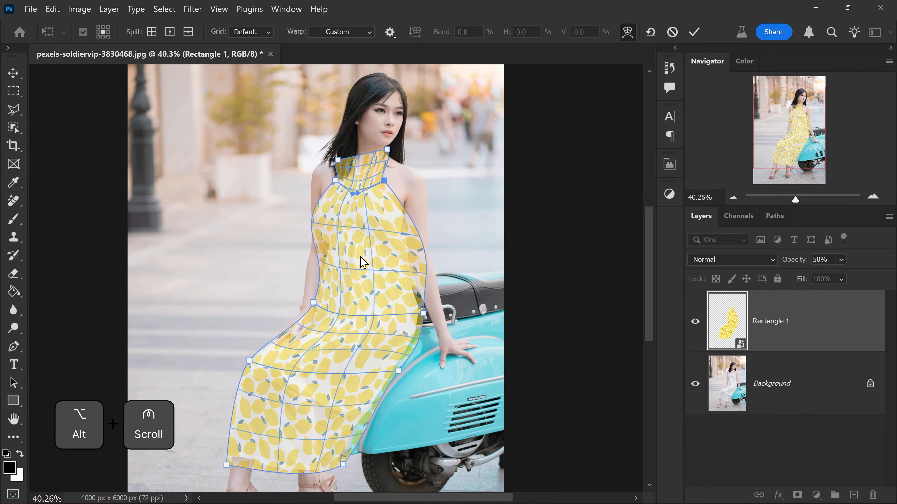
scroll(645, 260, "down", 3)
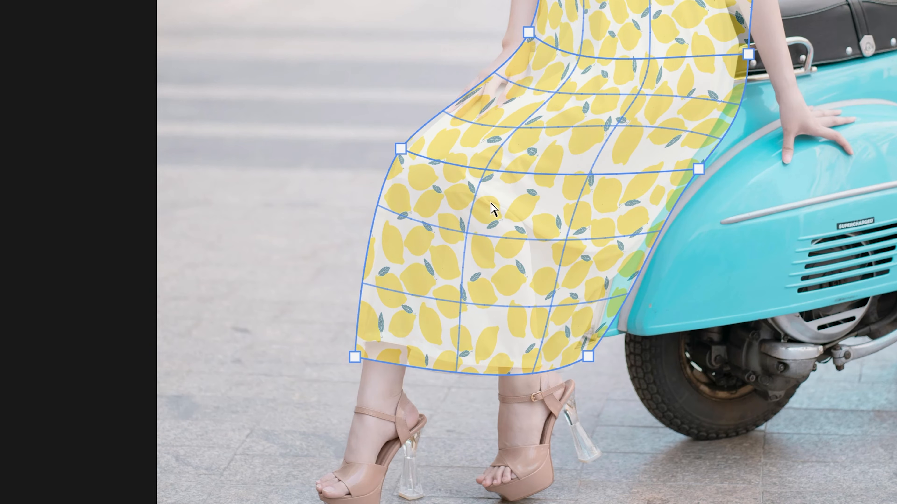
key("ctrl")
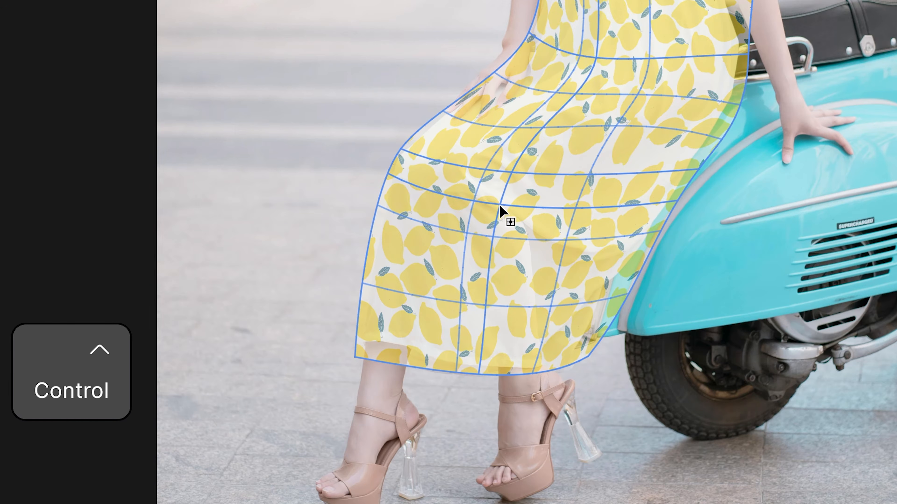
left_click(499, 205, "ctrl")
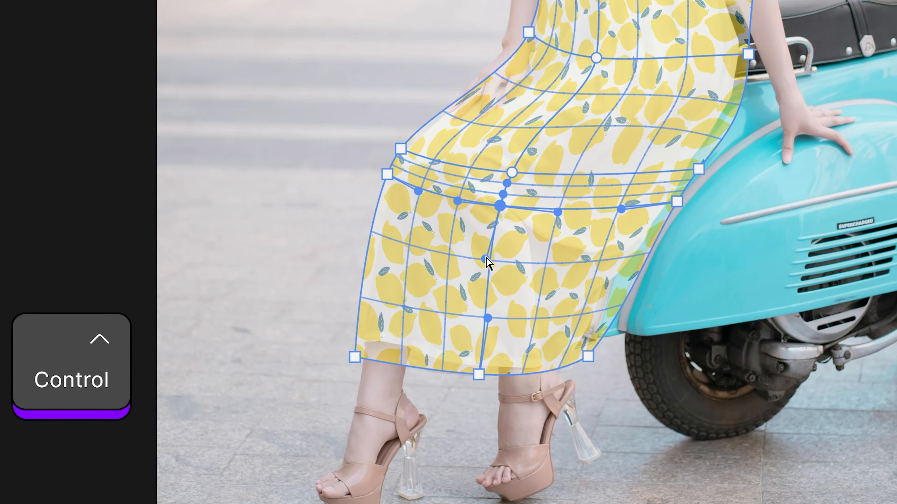
left_click_drag(484, 260, 562, 249)
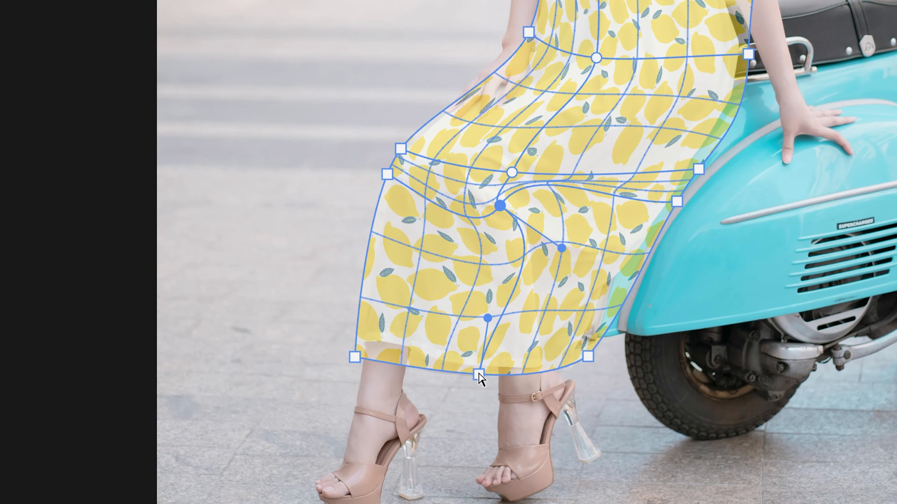
Shift the split's hem point right to the rear ankle and refine the curves along the skirt's fold
left_click_drag(479, 374, 539, 378)
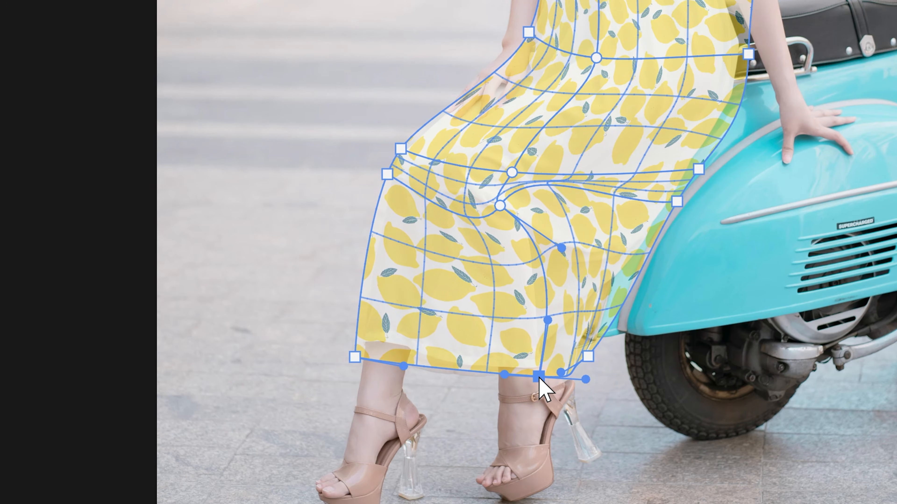
left_click_drag(547, 319, 524, 314)
left_click_drag(562, 254, 554, 228)
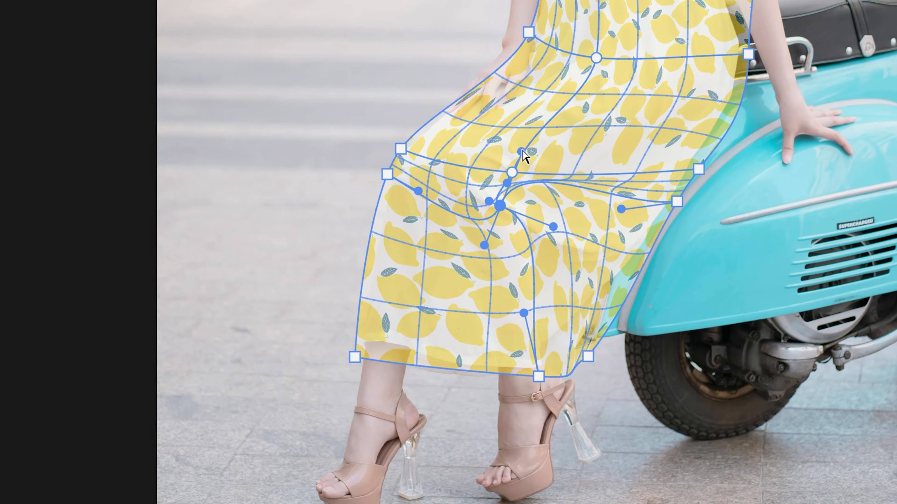
left_click_drag(522, 152, 507, 184)
left_click_drag(539, 377, 540, 376)
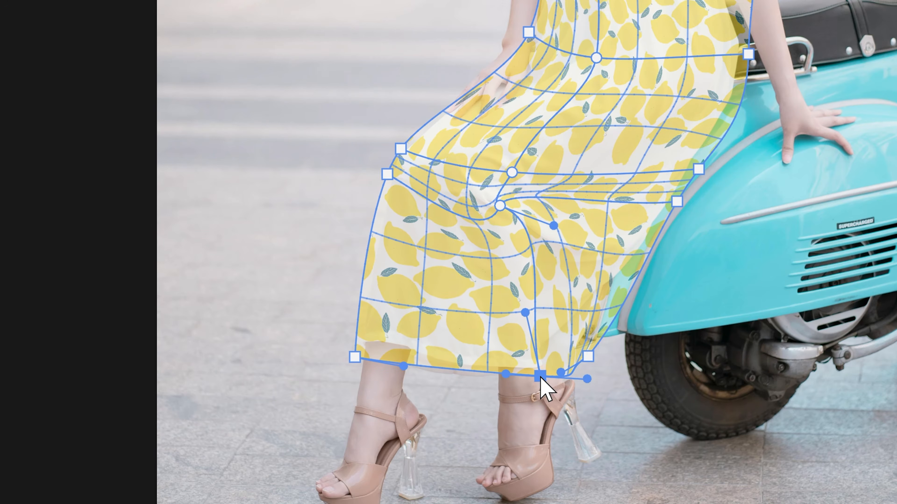
left_click_drag(527, 315, 525, 315)
left_click_drag(550, 228, 549, 228)
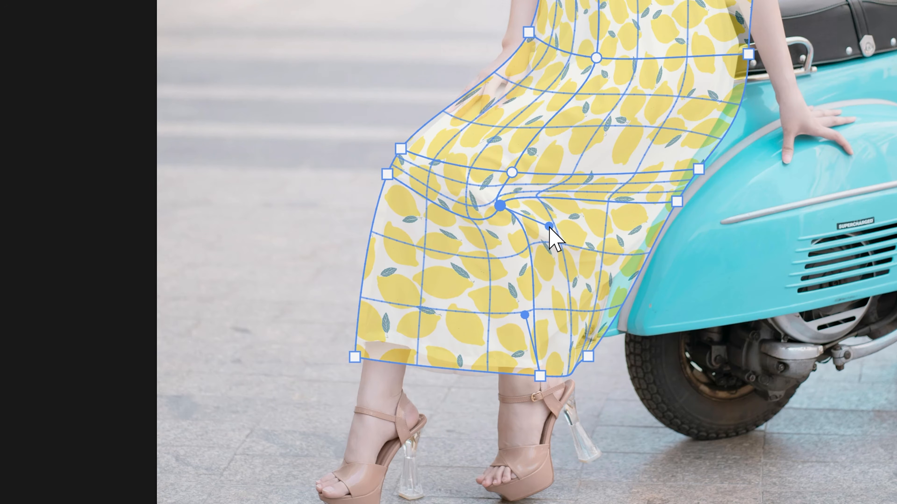
Reshape the hem's right end and bend the pattern's lower right edge inward to match the skirt beside the scooter
left_click(542, 374)
left_click_drag(584, 380, 561, 366)
left_click(574, 355)
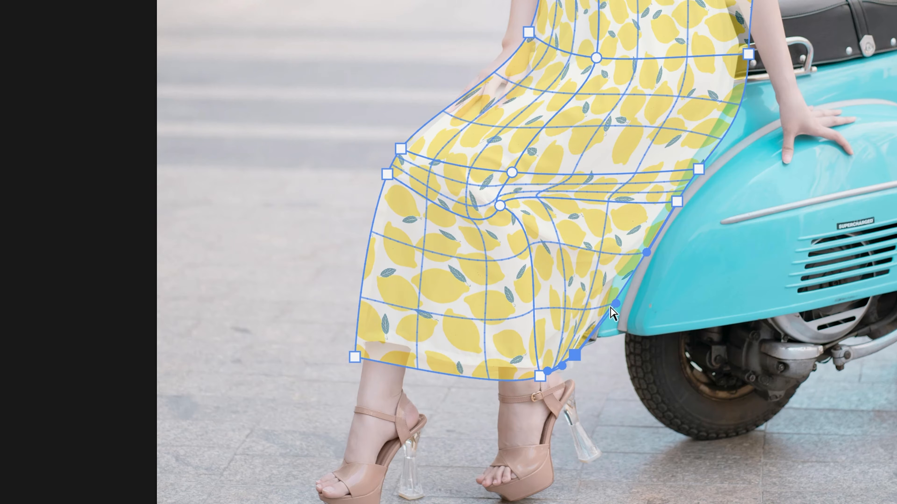
left_click_drag(610, 303, 590, 308)
left_click_drag(646, 253, 642, 254)
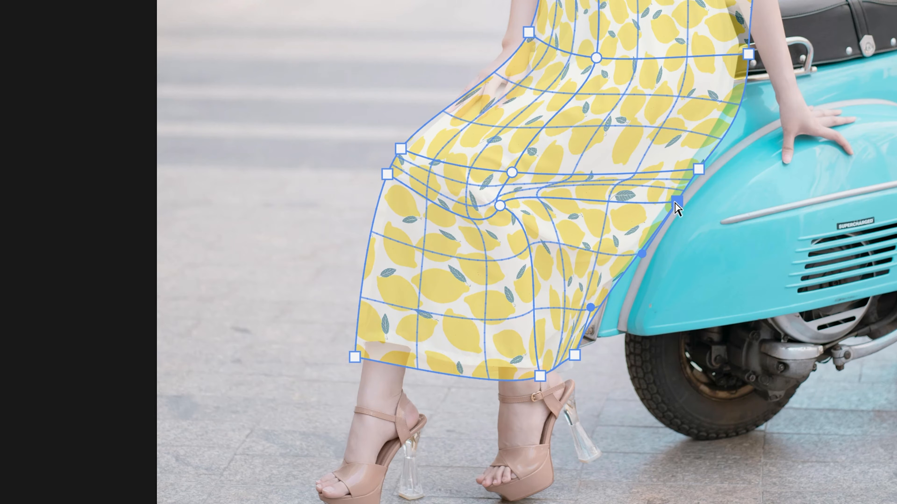
Refine the curve and end point of the knee split's right side where the skirt meets the scooter
left_click_drag(621, 209, 624, 217)
left_click_drag(685, 191, 682, 193)
scroll(812, 191, "up", 3)
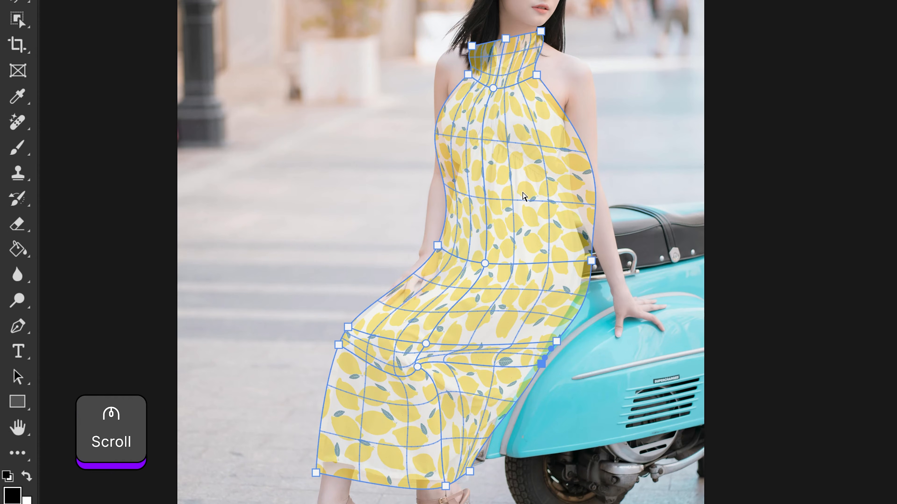
Add a horizontal warp split across the waist and move all three of its points up together below the bust
key("ctrl")
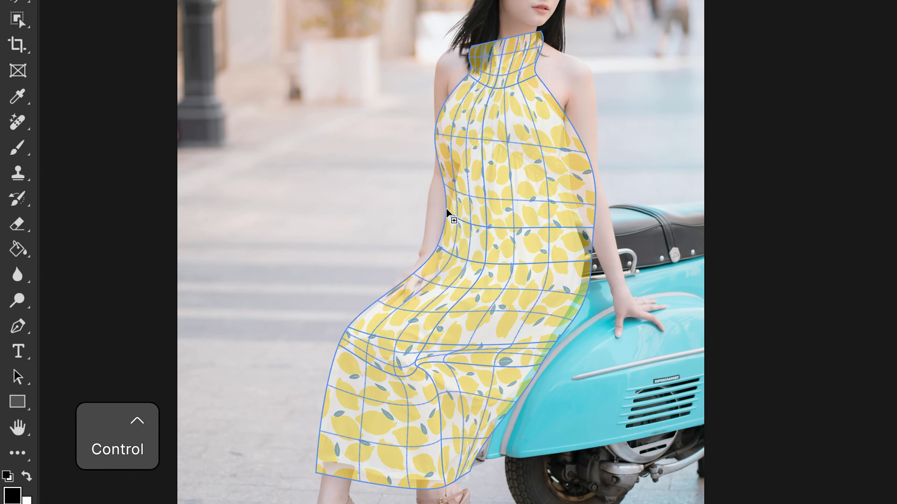
left_click(447, 211, "ctrl")
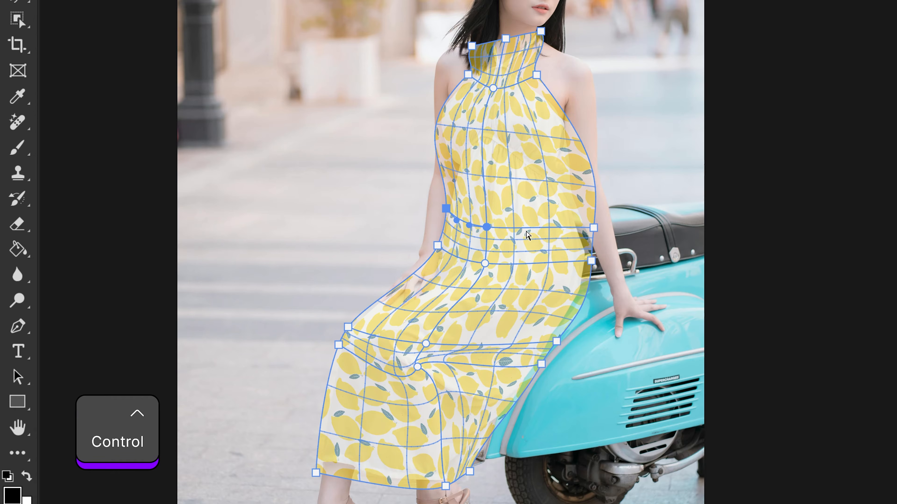
key("shift")
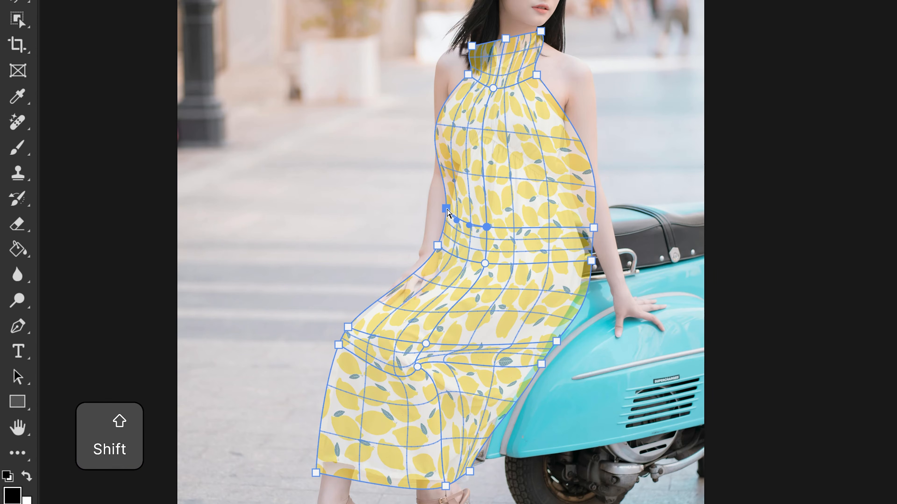
left_click(486, 227, "shift")
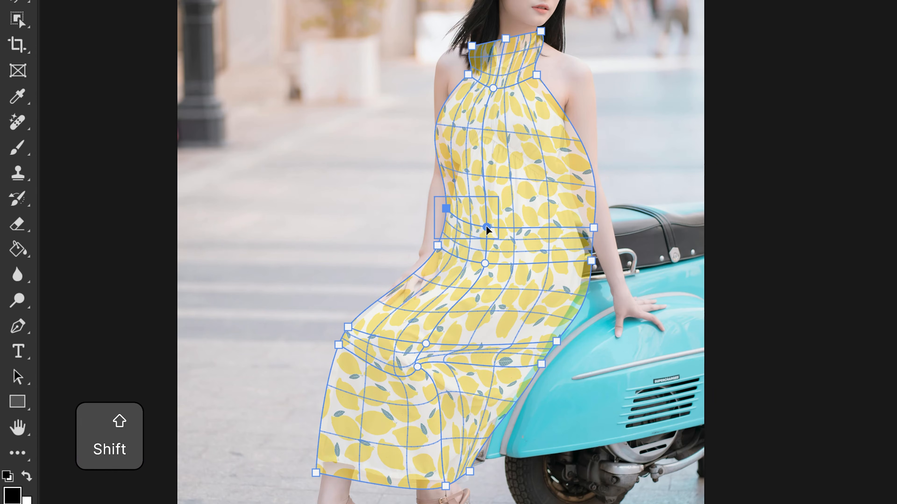
left_click(593, 229, "shift")
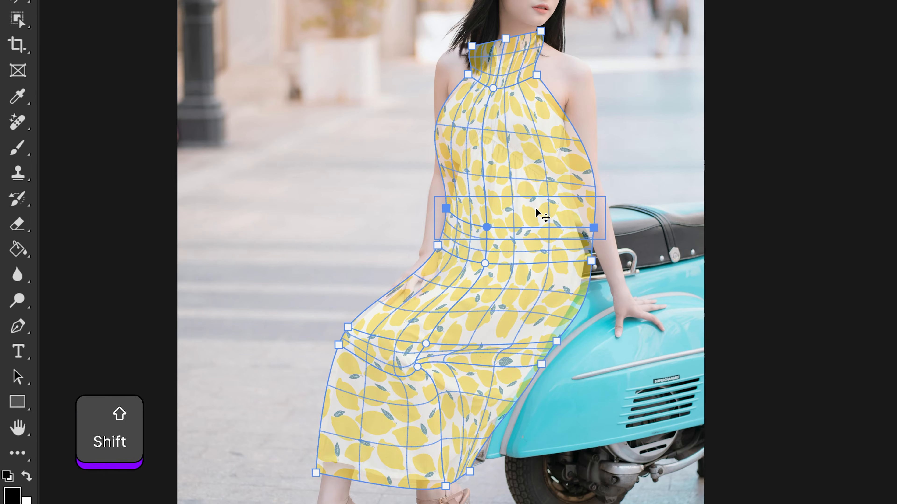
left_click_drag(532, 211, 533, 172)
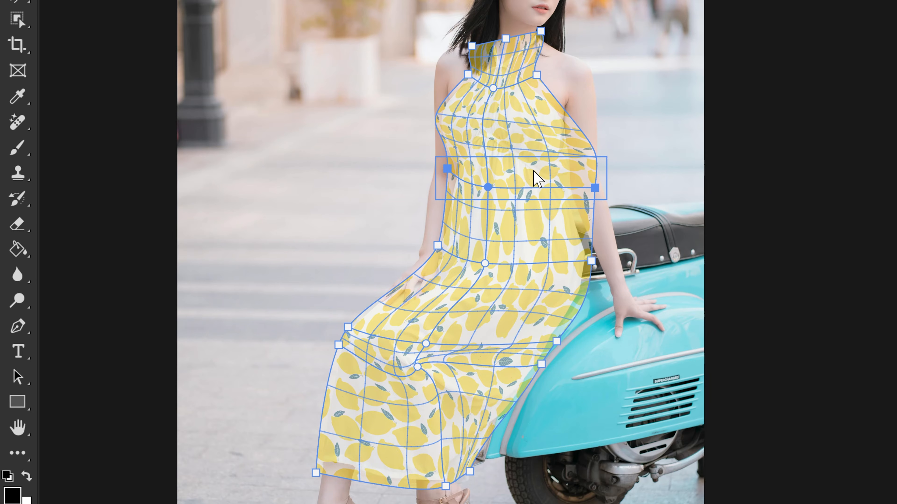
Shift the hip and knee center points and bend the vertical line between them along the thigh
left_click_drag(485, 263, 472, 279)
left_click_drag(426, 344, 415, 334)
left_click_drag(433, 296, 425, 303)
left_click(477, 263)
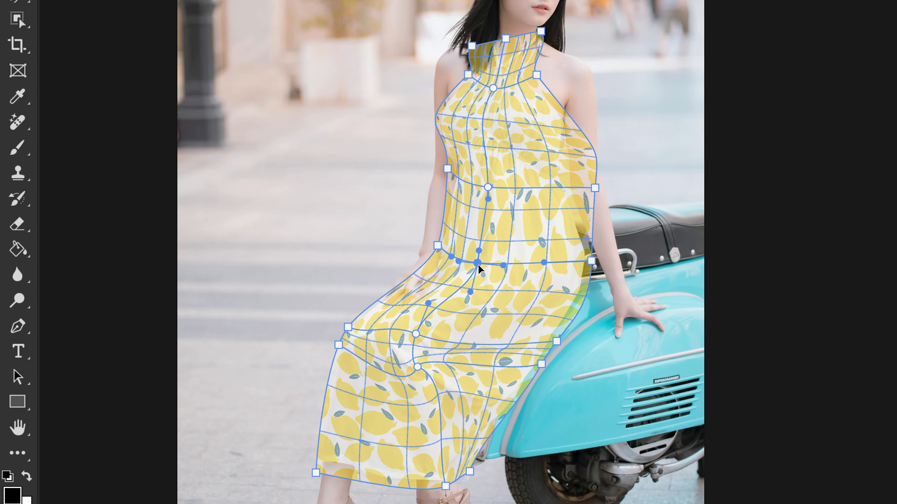
Refine the horizontal curves of the two knee splits to follow the skirt's folds across the lap
left_click(416, 334)
left_click_drag(454, 352, 444, 343)
left_click(543, 364)
left_click(556, 341)
left_click_drag(513, 344, 538, 355)
left_click(416, 333)
left_click_drag(444, 343, 429, 342)
Reposition the waist split's left and right end points to match the dress's narrower waistline
left_click(447, 169)
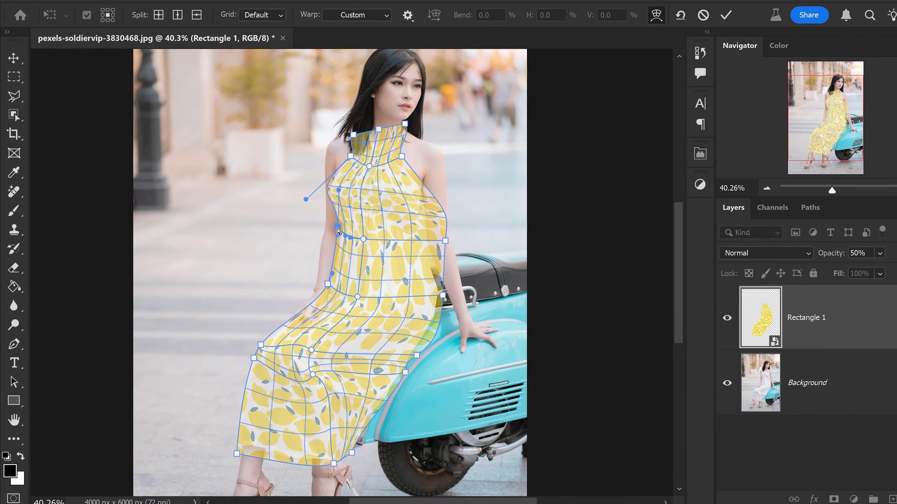
left_click_drag(338, 231, 348, 257)
left_click_drag(428, 250, 339, 257)
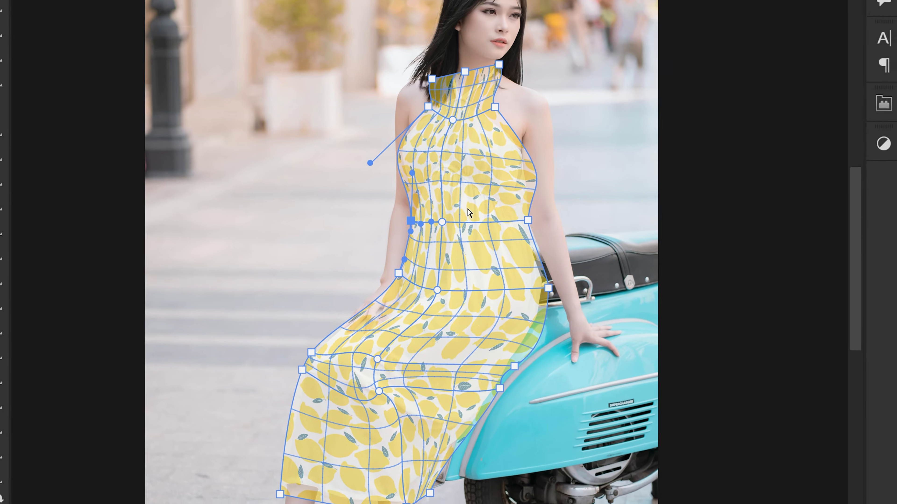
Add a horizontal split just above the waist and pull the pattern's right side in to the dress's edge
key("ctrl")
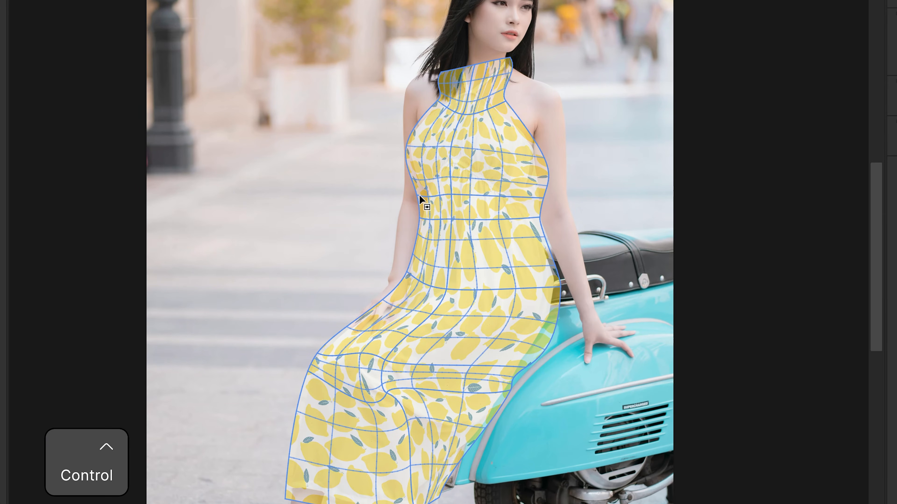
left_click(420, 196)
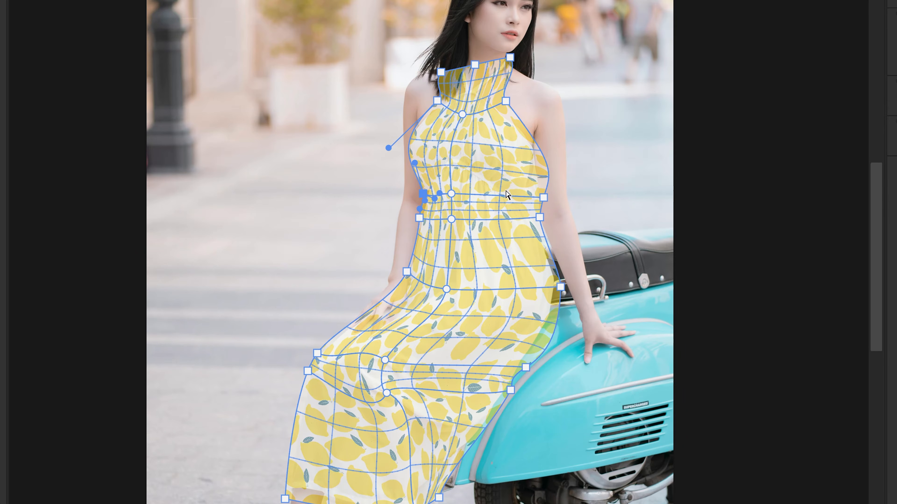
left_click_drag(547, 200, 537, 231)
left_click(525, 208)
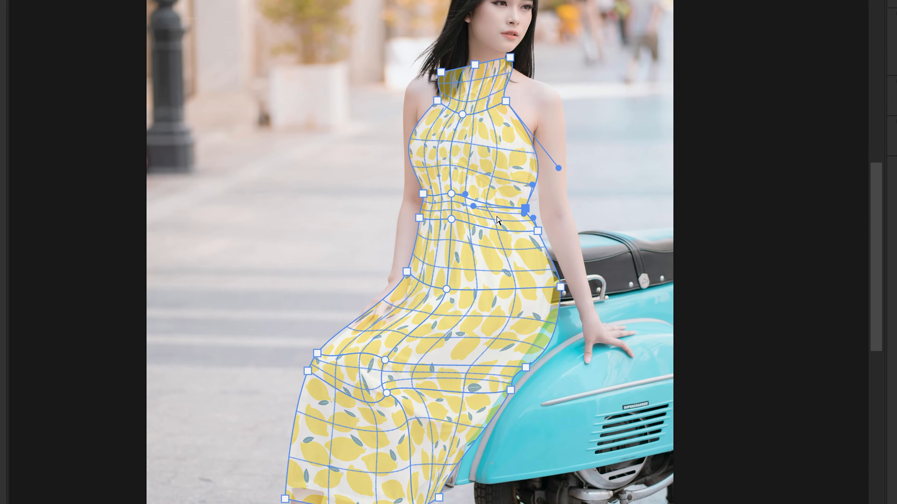
Raise the new split's center point between the breasts and arch its curves along the gathered seam
left_click_drag(451, 194, 454, 165)
left_click(422, 194)
left_click(525, 208)
left_click_drag(476, 202, 479, 189)
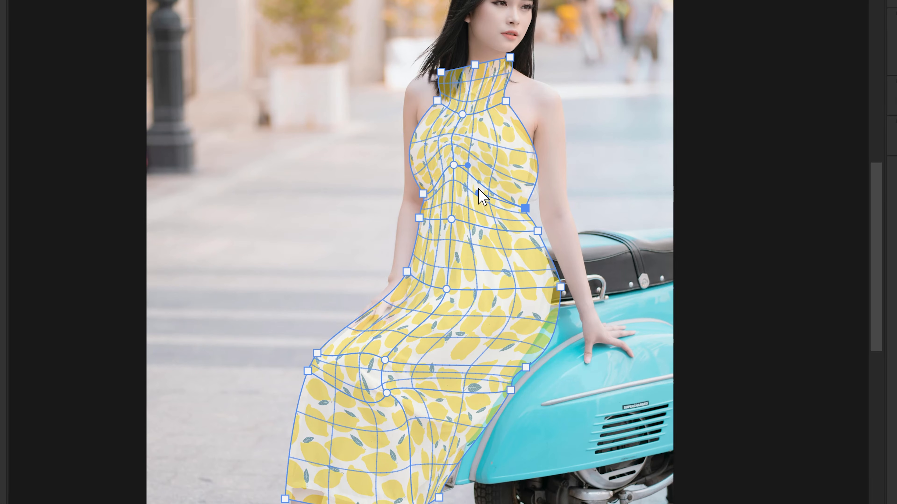
scroll(480, 191, "up", 4)
left_click(457, 137)
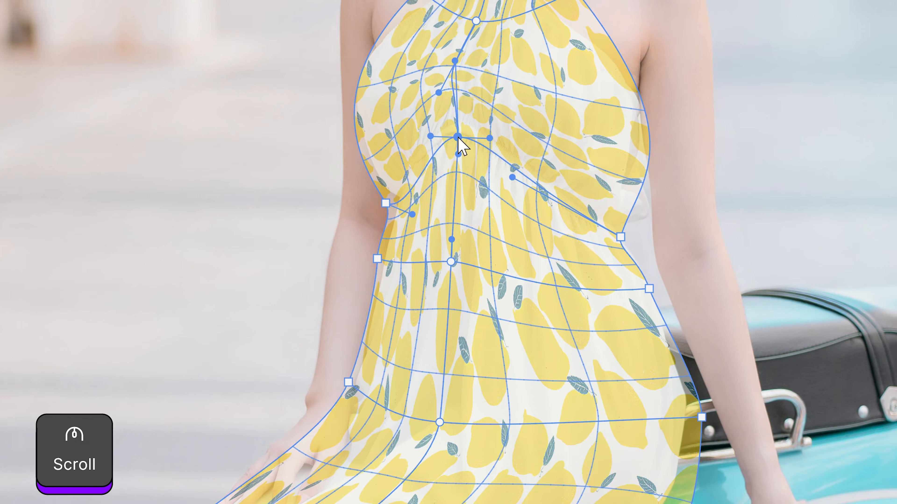
left_click_drag(457, 137, 457, 134)
left_click_drag(412, 214, 415, 190)
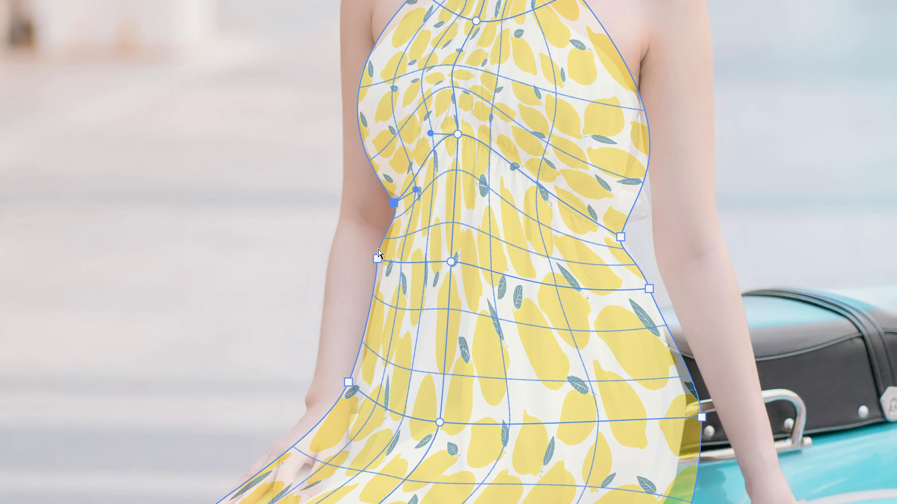
Reshape the pattern's left edge around the waist and bust, and adjust the center line below the collar
mouse_move(377, 258)
left_mouse_down()
mouse_move(378, 268)
mouse_move(383, 253)
left_mouse_up()
left_click_drag(375, 295, 372, 298)
left_click_drag(400, 271, 377, 274)
left_click(393, 202)
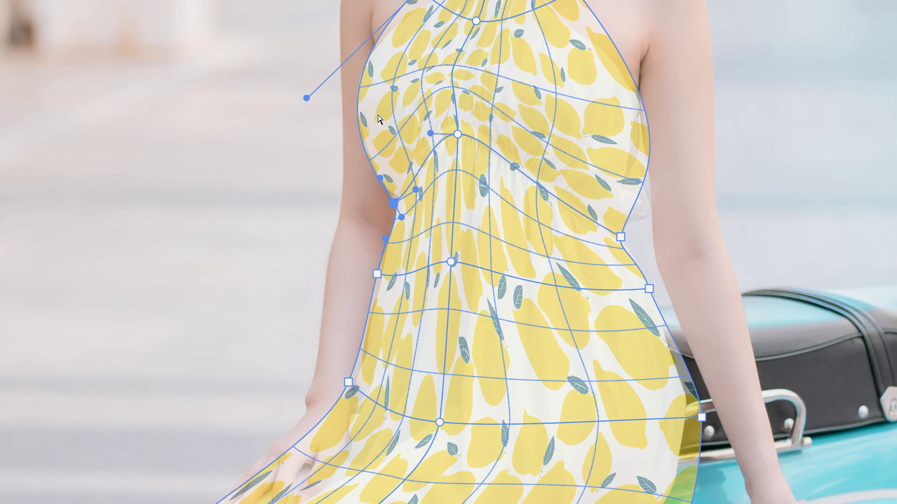
left_click_drag(306, 98, 295, 127)
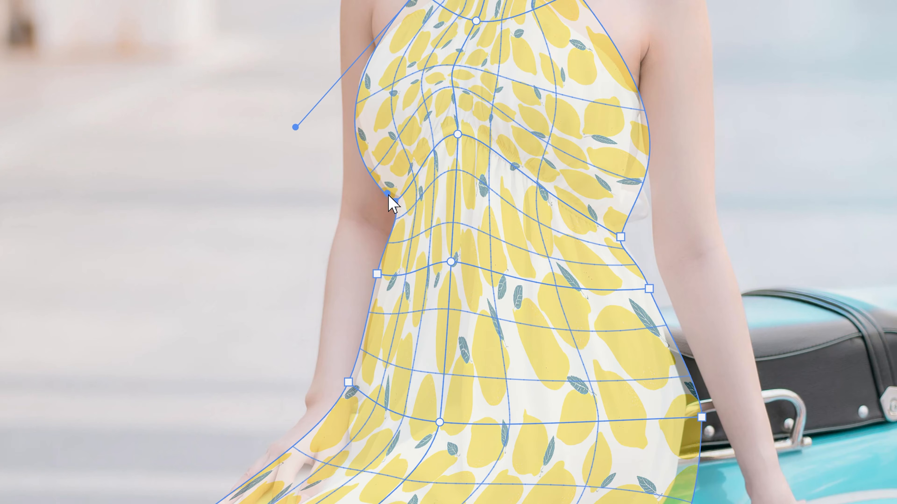
left_click(393, 201)
left_click_drag(431, 133, 433, 133)
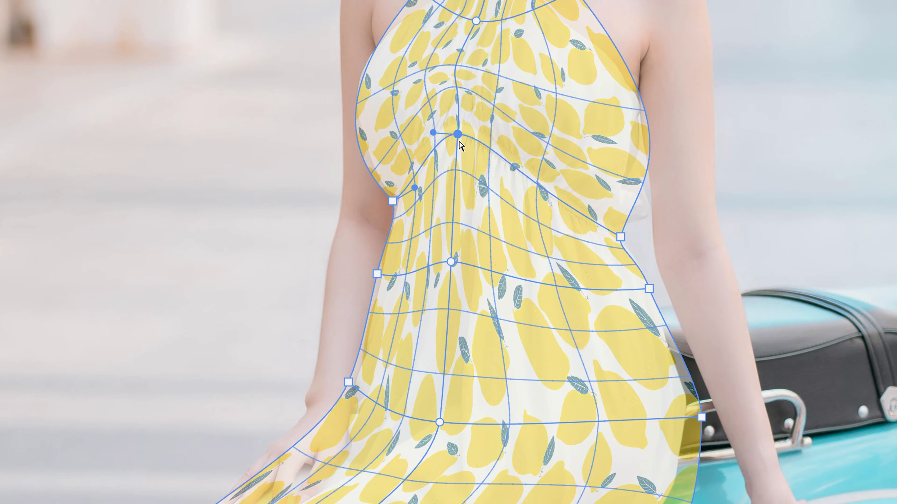
left_click(476, 21)
left_click_drag(437, 88, 451, 88)
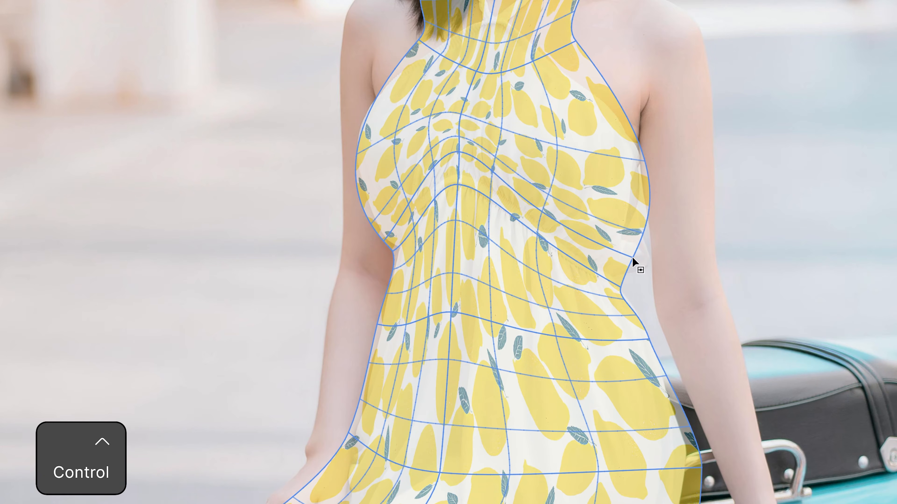
Add two horizontal splits under the bust and fit their right end points to the dress beside the arm
left_click(632, 256, "ctrl")
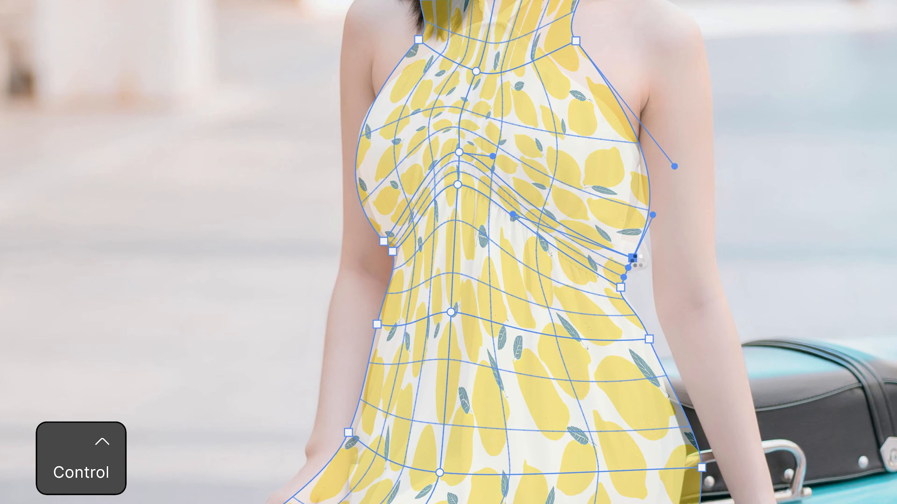
left_click_drag(632, 256, 648, 269)
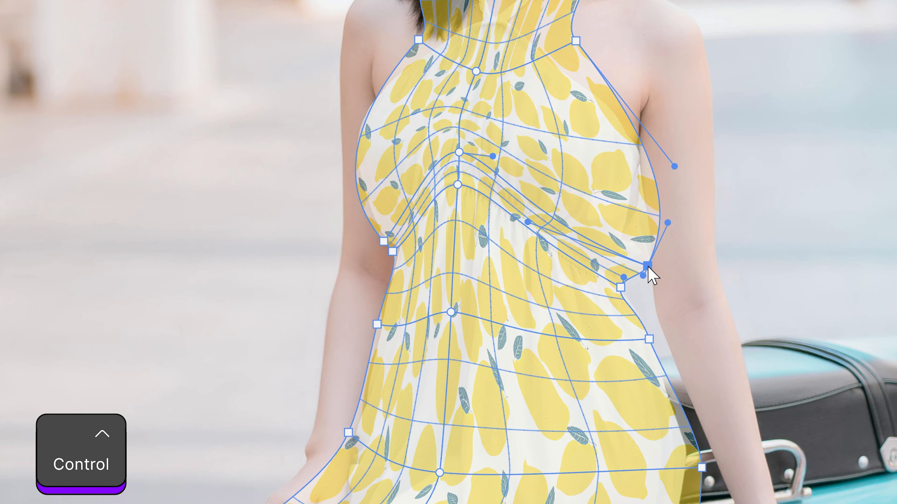
left_click(650, 247, "ctrl")
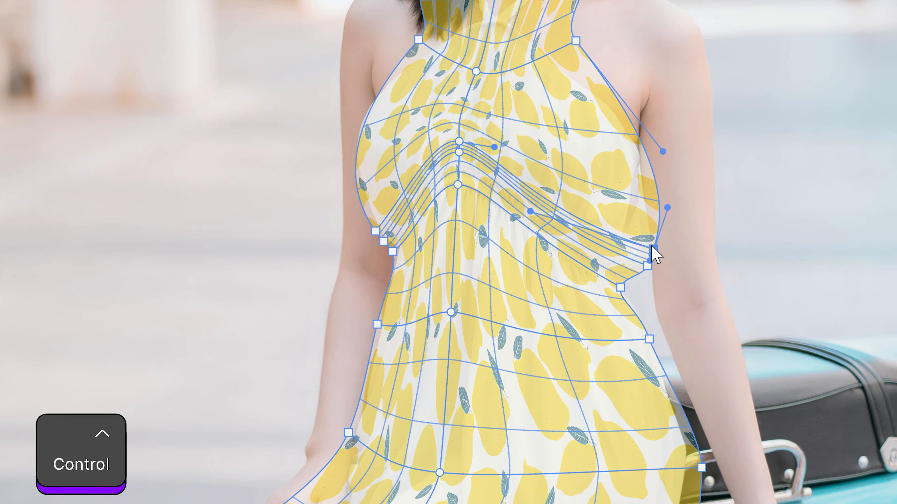
mouse_move(651, 246)
left_mouse_down()
mouse_move(640, 232)
mouse_move(625, 242)
mouse_move(644, 230)
left_mouse_up()
left_click_drag(647, 266, 650, 267)
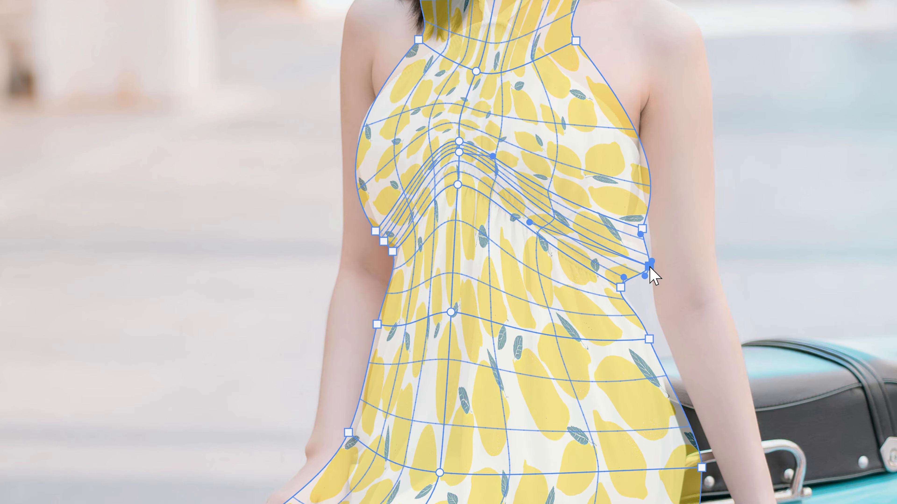
Adjust the right-hand curves of the under-bust splits and lower their upper center points toward the gathered seam
left_click(642, 229)
left_click(649, 265)
left_click_drag(529, 222, 526, 226)
left_click(642, 229)
mouse_move(526, 194)
left_mouse_down()
mouse_move(575, 217)
mouse_move(521, 191)
mouse_move(530, 192)
left_mouse_up()
key("ctrl+z")
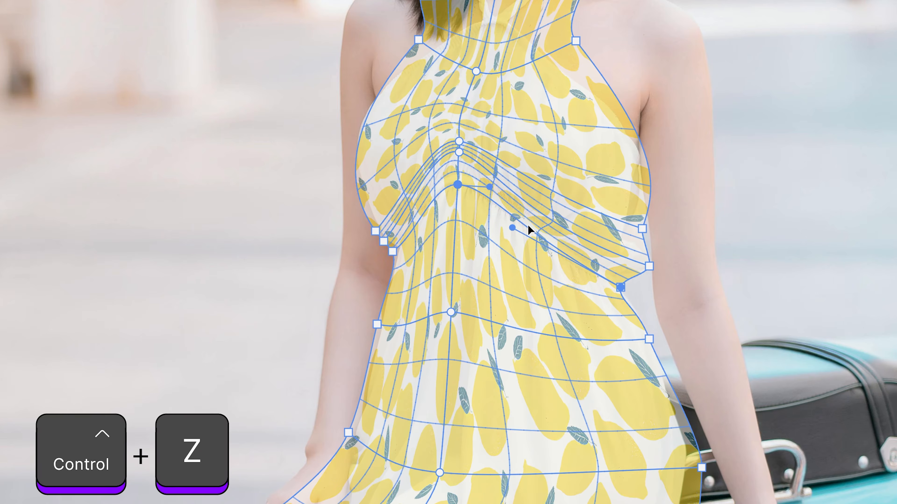
left_click_drag(458, 159, 457, 172)
left_click_drag(459, 141, 459, 151)
Move the collar's right base point inward and bend both bust edges outward to match the dress's outline
left_click(418, 39)
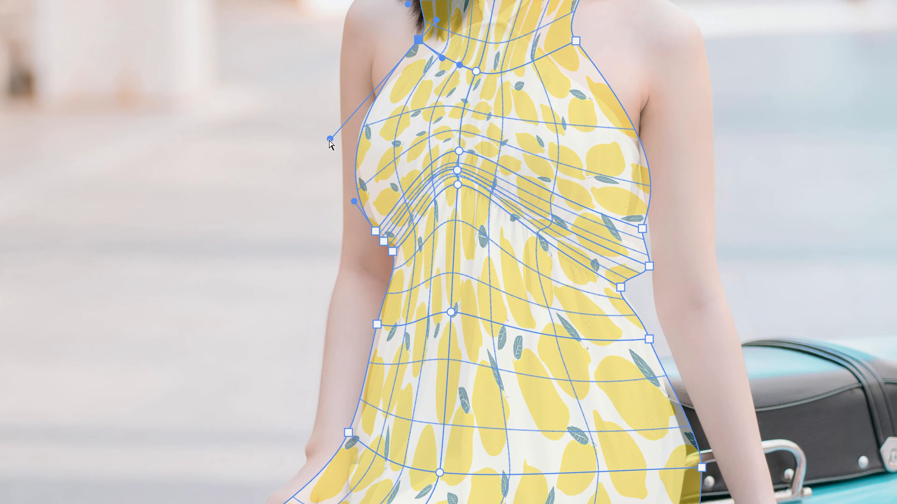
left_click_drag(332, 143, 317, 151)
left_click_drag(576, 41, 545, 45)
left_click_drag(633, 154, 649, 151)
left_click(642, 229)
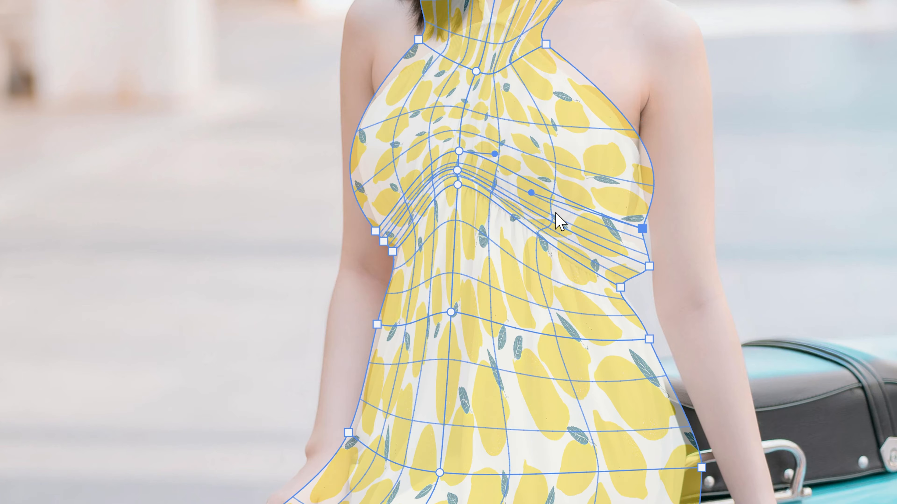
left_click(649, 266)
mouse_move(523, 212)
left_mouse_down()
mouse_move(513, 207)
mouse_move(524, 212)
left_mouse_up()
Lower the collar's top center point, move its top left corner inward to the neck, and adjust the collar seam's curve
scroll(604, 75, "up", 3)
scroll(604, 74, "up", 1)
left_click_drag(505, 38, 502, 68)
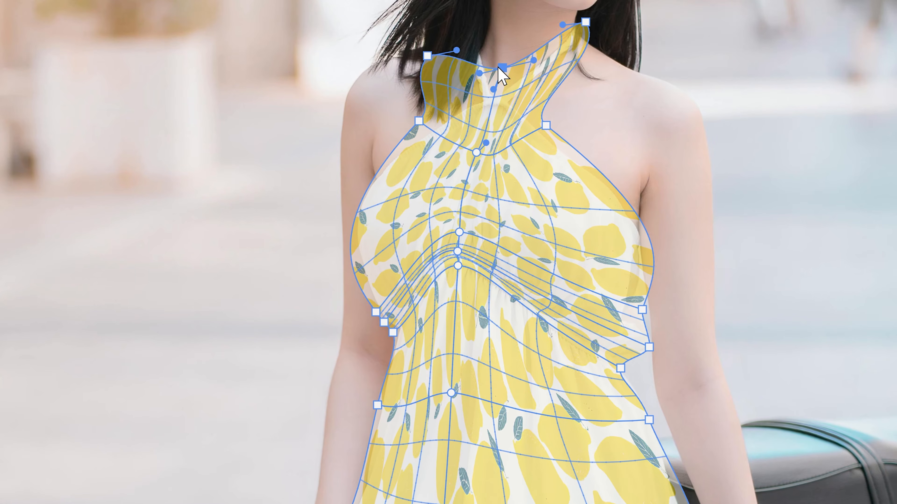
left_click_drag(426, 55, 467, 44)
left_click(546, 126)
left_click(476, 153)
left_click_drag(498, 161, 514, 151)
left_click(458, 253)
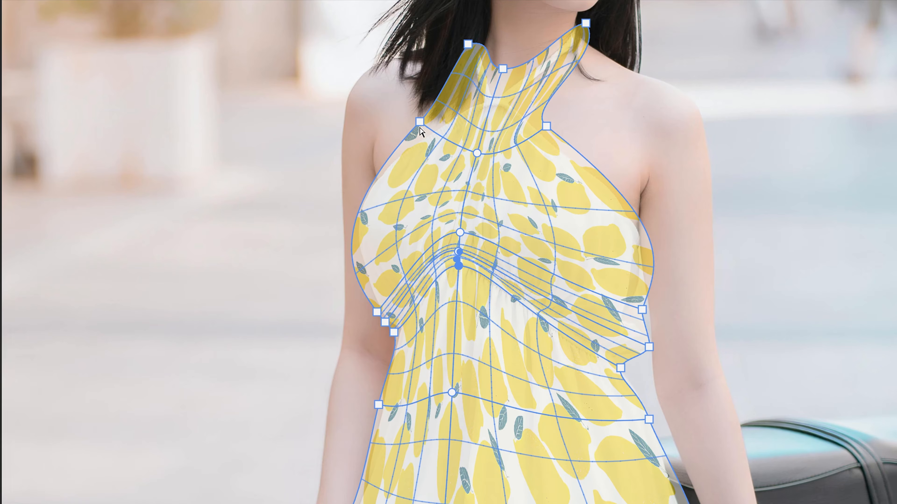
Fit the collar's left base point and the left bust edge, and smooth the curves inside the collar
left_click_drag(419, 121, 423, 127)
left_click_drag(319, 231, 312, 238)
scroll(313, 238, "up", 2)
left_click_drag(467, 94, 469, 92)
left_click_drag(502, 120, 501, 123)
left_click(547, 176)
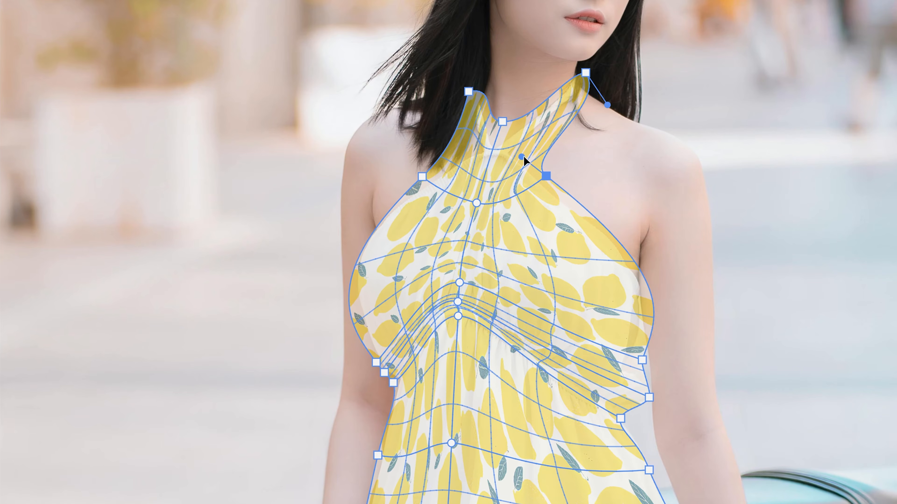
left_click_drag(523, 155, 520, 202)
Tighten the right bust edge and lower the upper under-bust center points closer to the gathered seam
scroll(520, 202, "down", 3)
left_click(642, 262)
left_click_drag(641, 262, 641, 259)
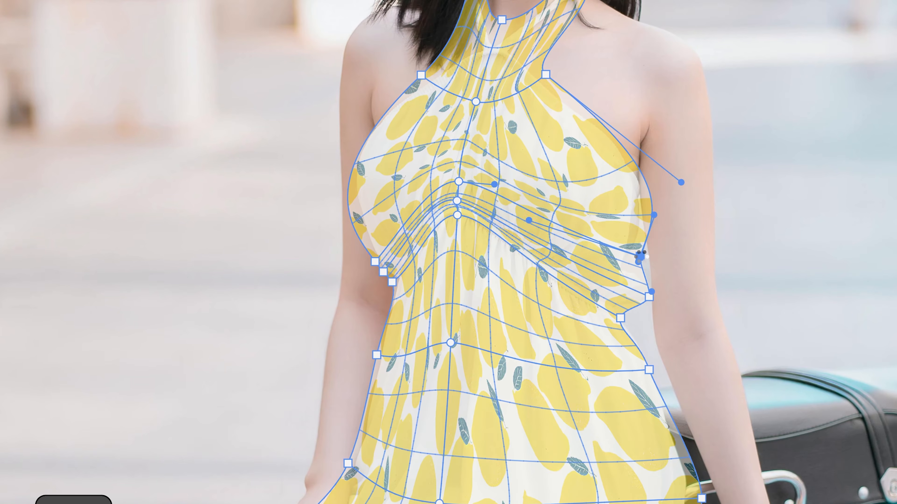
mouse_move(457, 201)
left_mouse_down()
mouse_move(457, 208)
mouse_move(458, 191)
mouse_move(456, 200)
left_mouse_up()
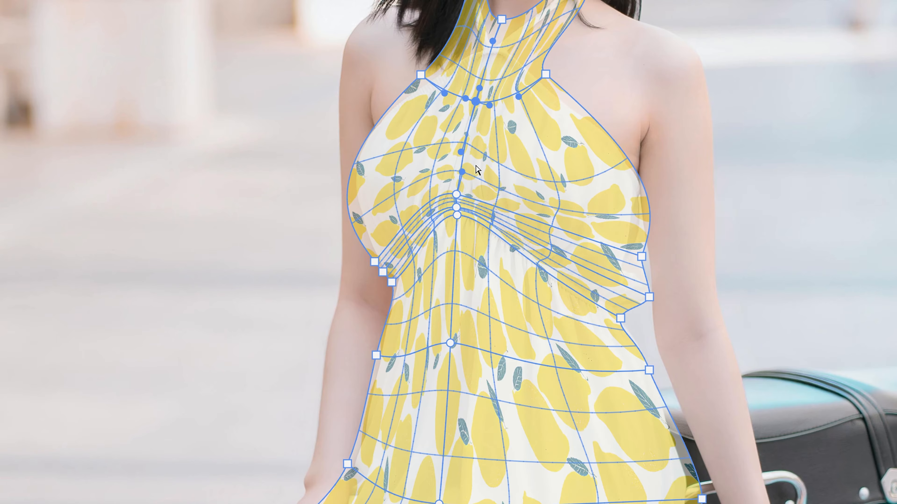
left_click_drag(460, 151, 456, 162)
Pull the pattern's right edge inward from the hip down to the hem to follow the skirt beside the scooter
scroll(456, 161, "down", 5)
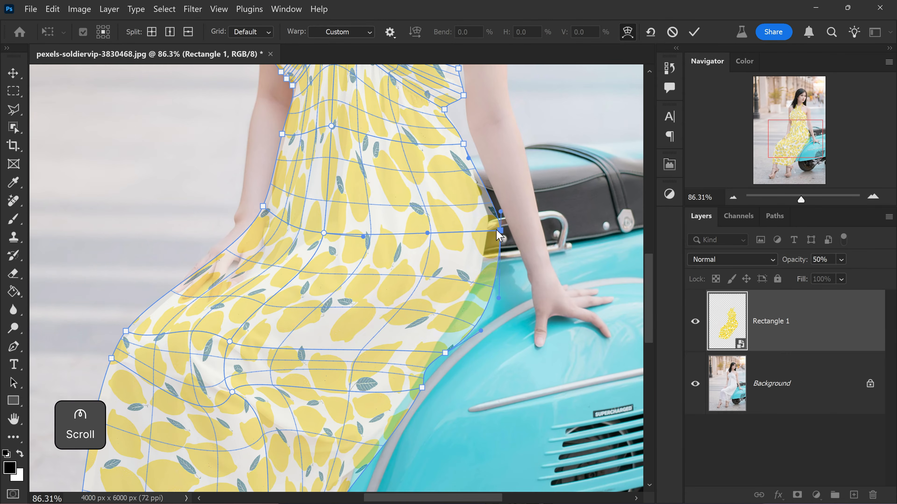
left_click_drag(476, 321, 437, 353)
left_click_drag(422, 388, 407, 402)
scroll(356, 409, "down", 4)
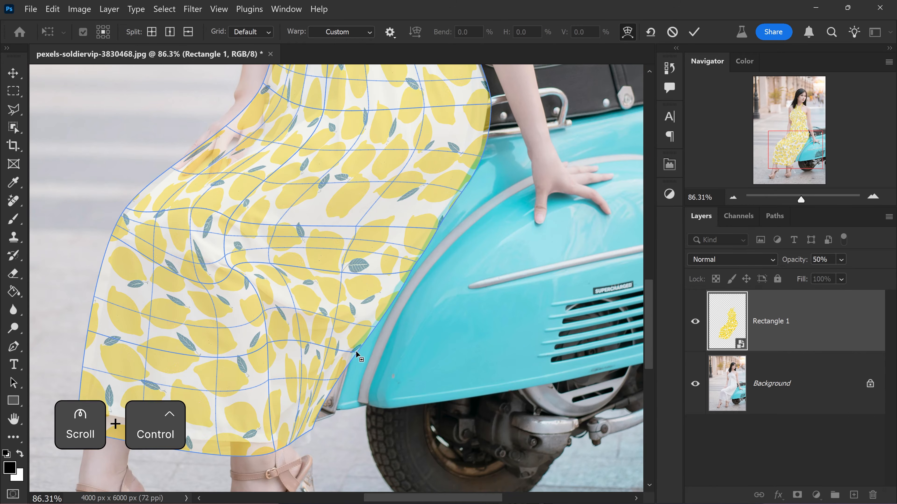
left_click_drag(359, 353, 355, 353)
left_click_drag(408, 279, 404, 281)
left_click_drag(346, 297, 349, 292)
scroll(349, 292, "up", 6)
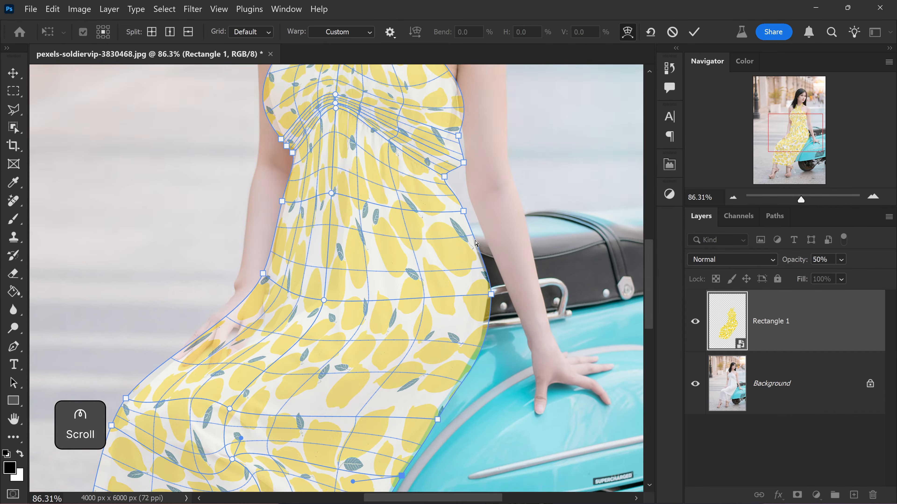
Refine the points and curves around the collar's base, and fit both top corners to the halter straps at the neck
scroll(407, 223, "up", 5)
left_click_drag(391, 230, 385, 233)
left_click_drag(290, 231, 338, 247)
left_click(316, 238)
left_click(340, 249)
left_click_drag(336, 267, 333, 269)
left_click_drag(312, 176, 317, 186)
left_click_drag(441, 155, 434, 160)
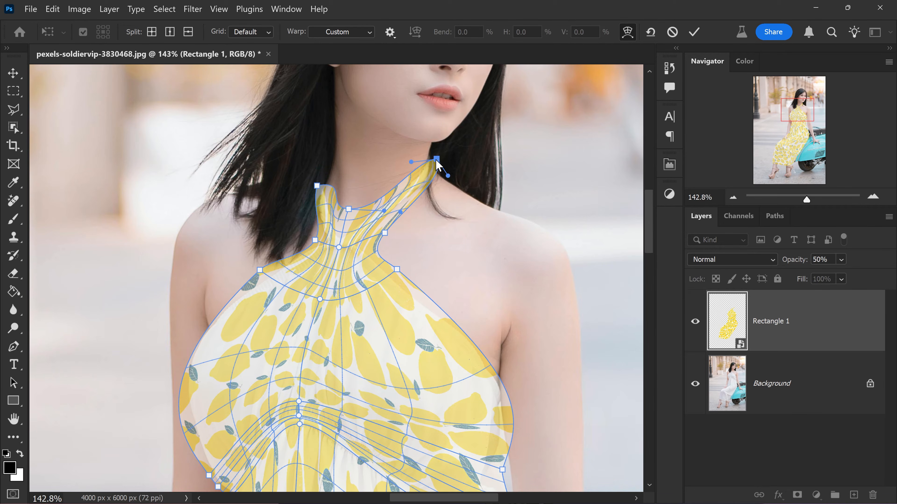
Move the pattern's right bust edge outward to the dress outline and smooth its curve beside the arm
scroll(413, 289, "down", 6, "alt")
left_click_drag(327, 279, 324, 282)
scroll(327, 288, "down", 3)
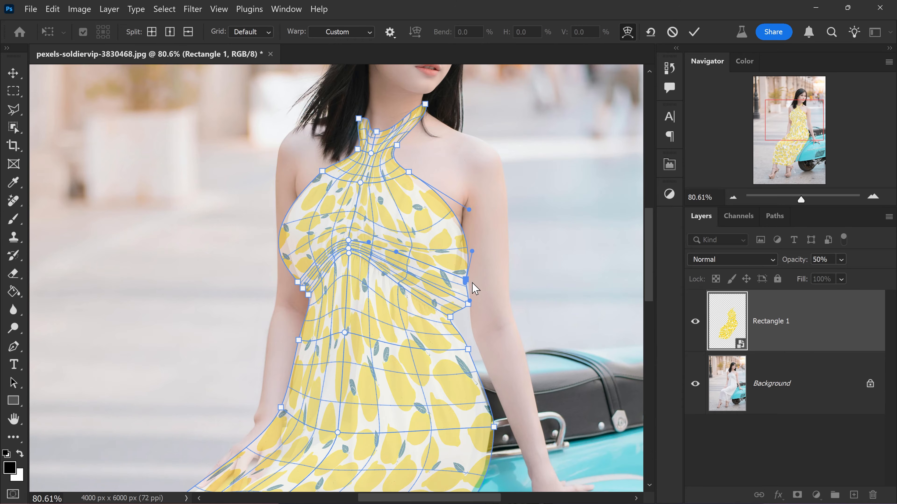
left_click(472, 281)
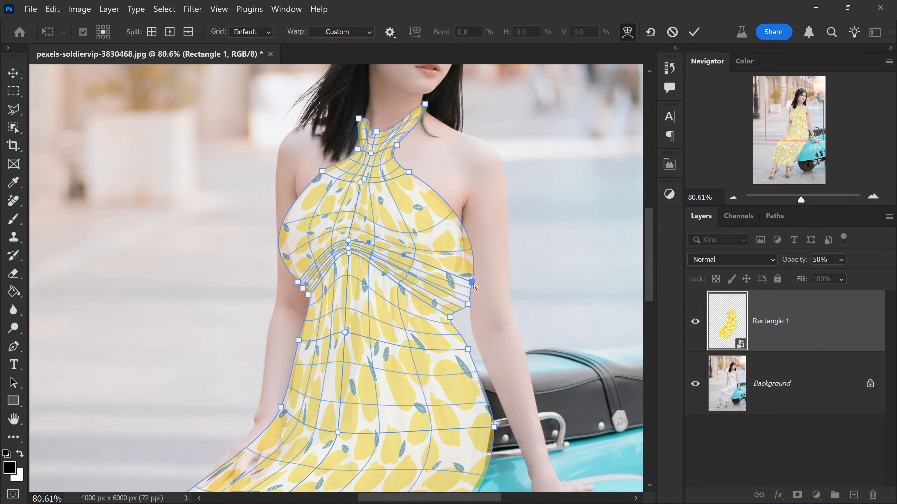
left_click_drag(474, 284, 472, 256)
scroll(474, 291, "down", 7, "alt")
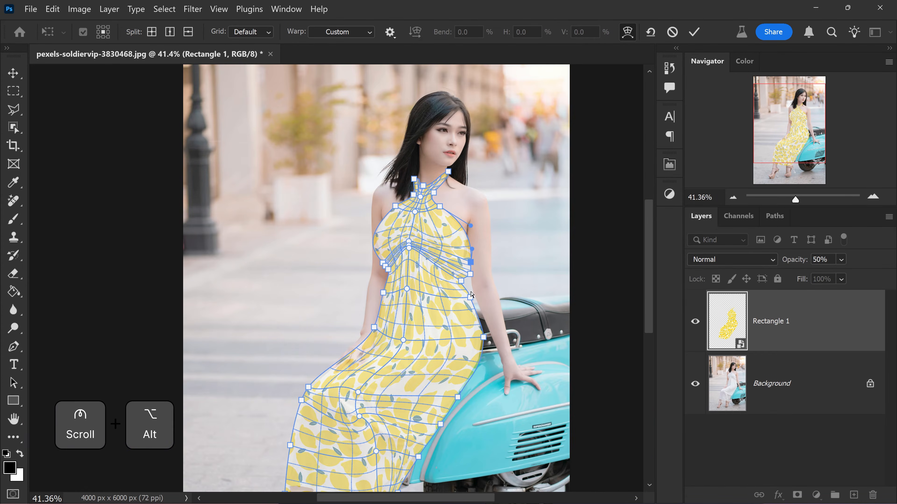
Fit the pattern's bottom left corner and curve to the skirt's hem, and apply the warp
scroll(388, 335, "down", 3)
left_click(285, 381)
left_click_drag(284, 381, 312, 393)
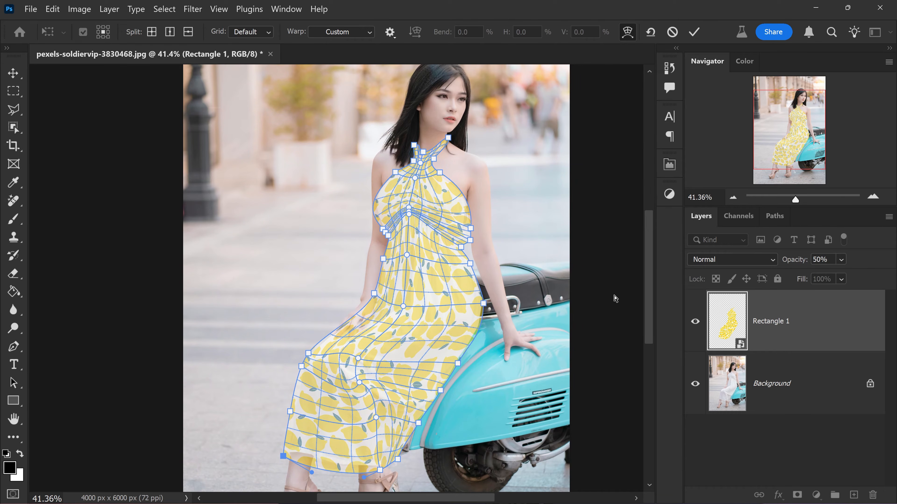
left_click(695, 33)
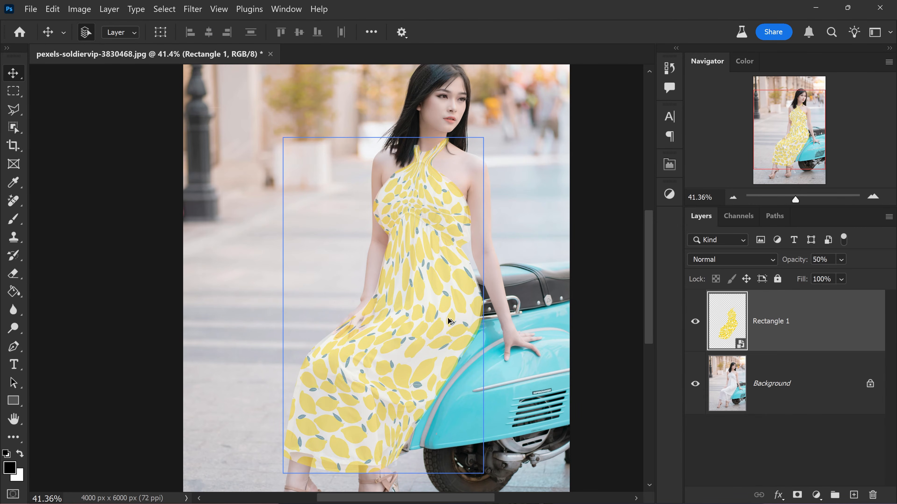
Set the Rectangle 1 layer's opacity to 100%, hide that layer and make the Background layer active
scroll(448, 321, "down", 2, "alt")
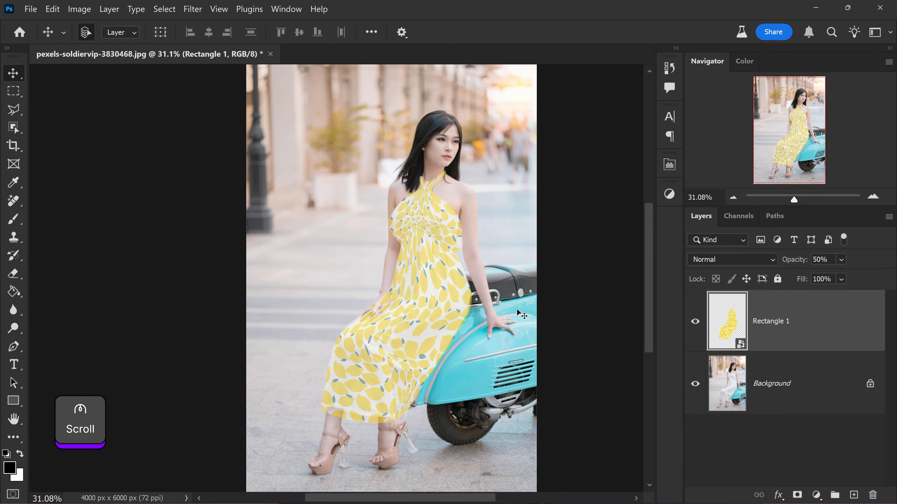
key("0")
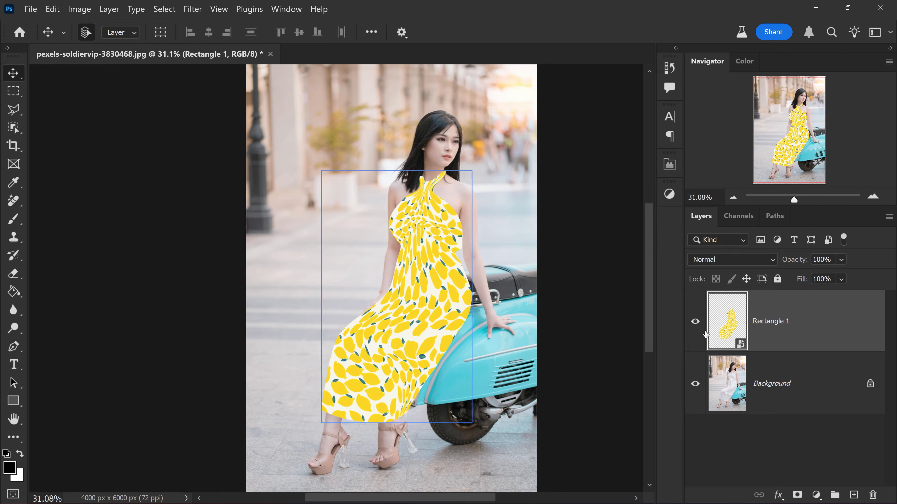
left_click(696, 322)
left_click(791, 376)
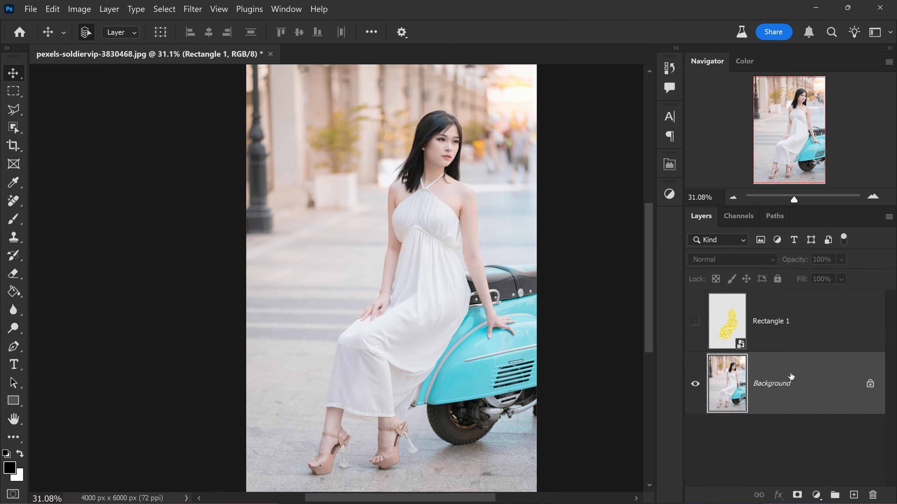
Select the whole white dress with the Object Selection Tool
left_click(16, 130)
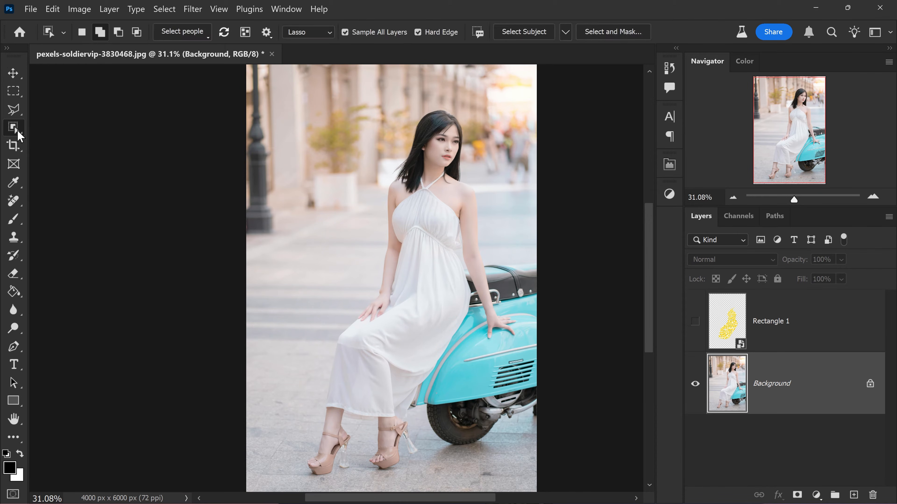
right_click(16, 131)
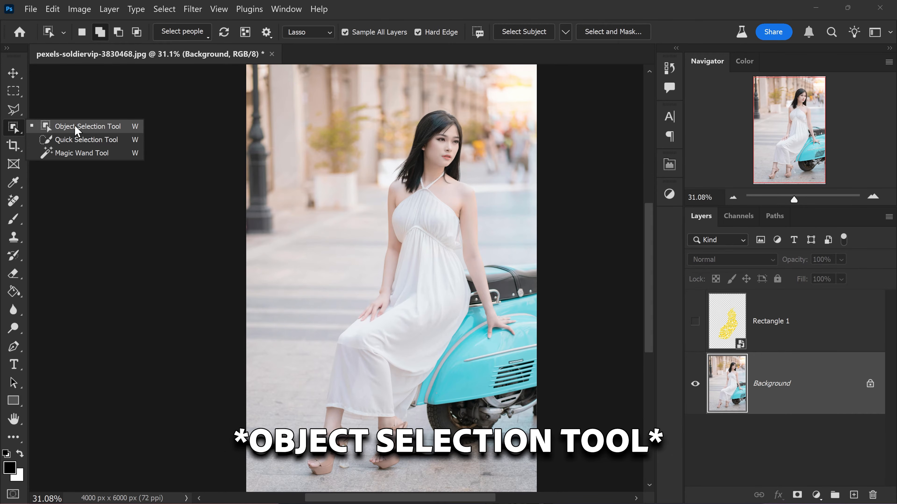
left_click(75, 128)
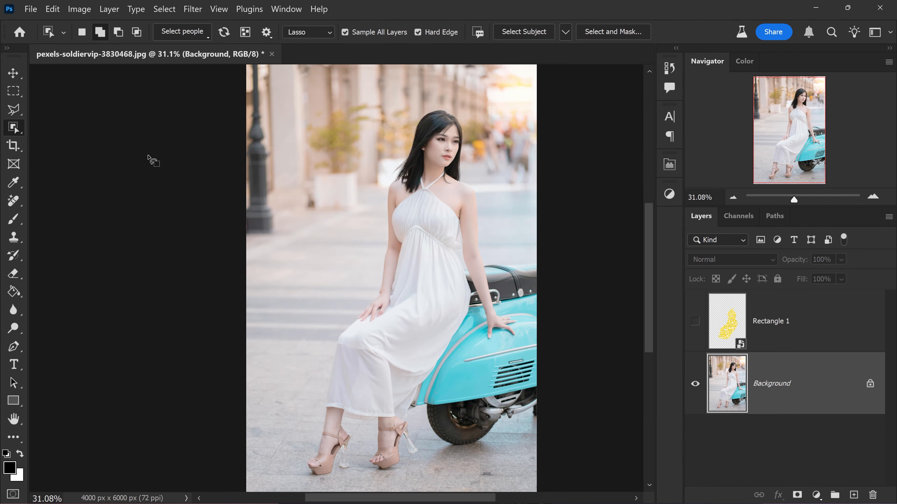
left_click(422, 259)
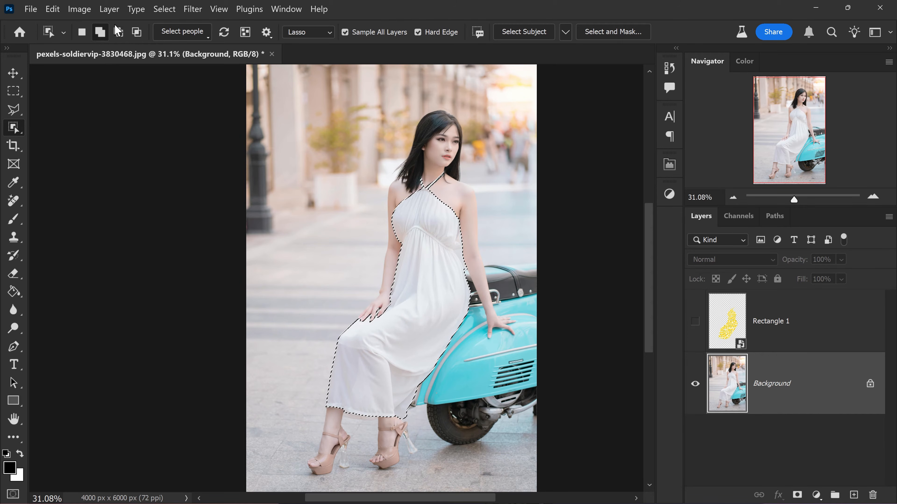
Subtract the left leg area below the hem from the dress selection with the Object Selection Tool in Lasso mode
left_click(118, 31)
scroll(369, 439, "up", 3, "alt")
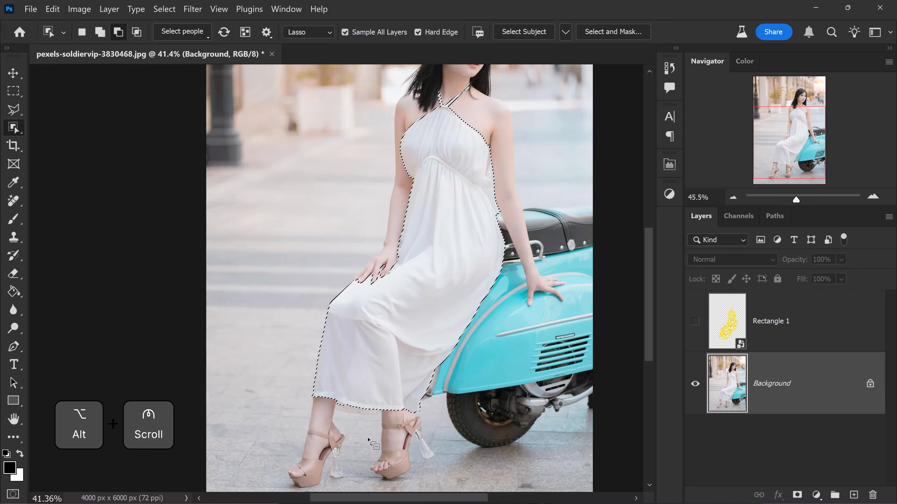
scroll(368, 439, "up", 1, "alt")
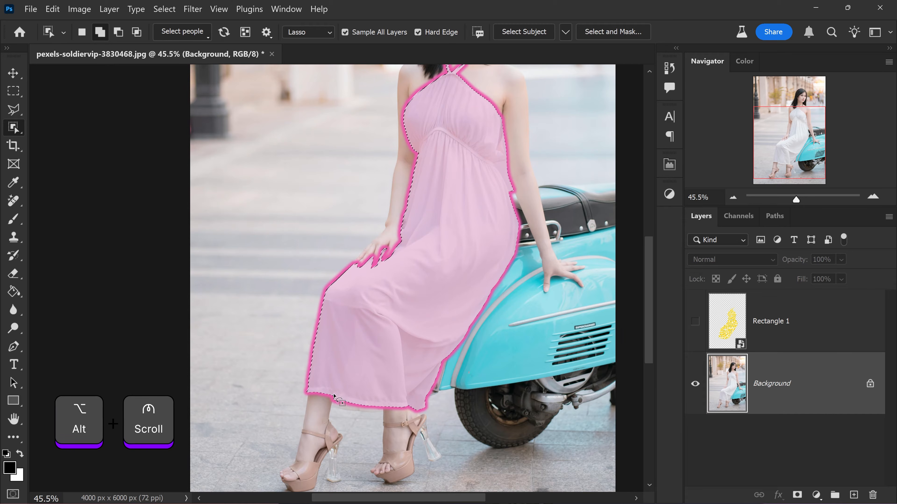
mouse_move(325, 406)
left_mouse_down()
mouse_move(394, 409)
mouse_move(359, 394)
left_mouse_up()
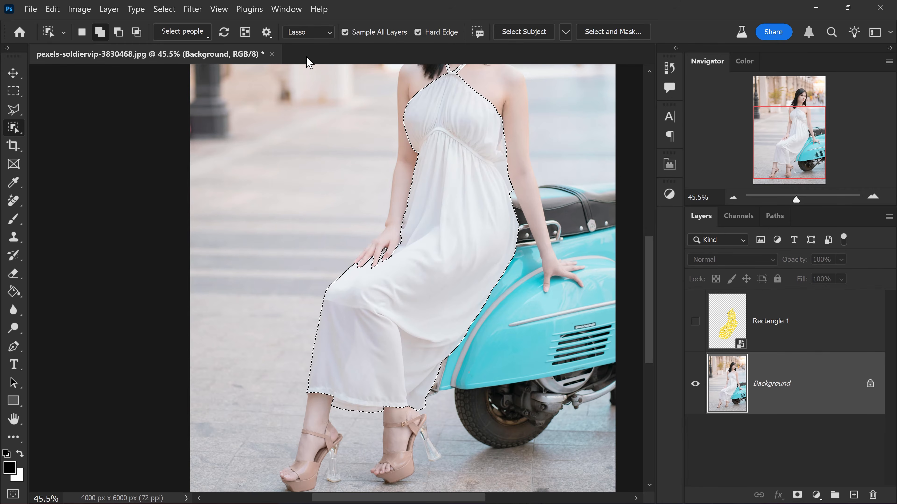
left_click(303, 32)
left_click(302, 35)
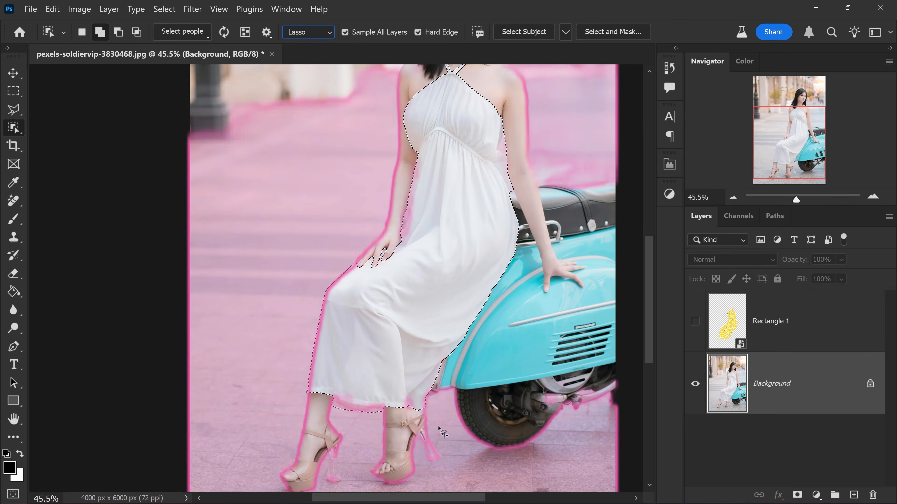
Subtract the background gap between the dress's right waist and the arm from the selection by outlining it
scroll(574, 316, "up", 3)
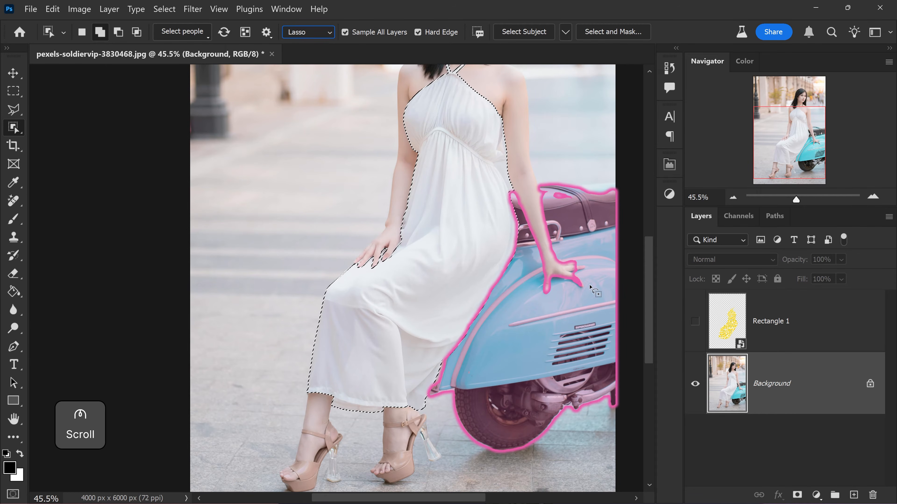
key("alt")
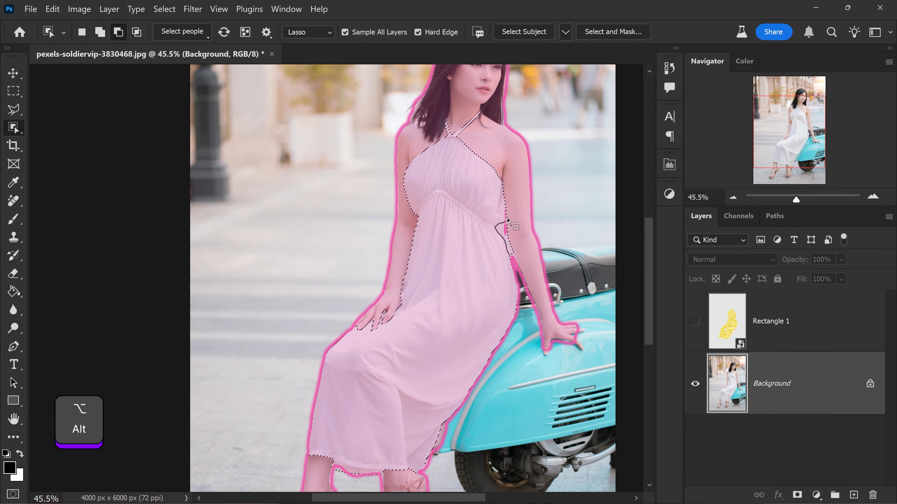
mouse_move(505, 194)
left_mouse_down()
mouse_move(540, 249)
mouse_move(512, 260)
left_mouse_up()
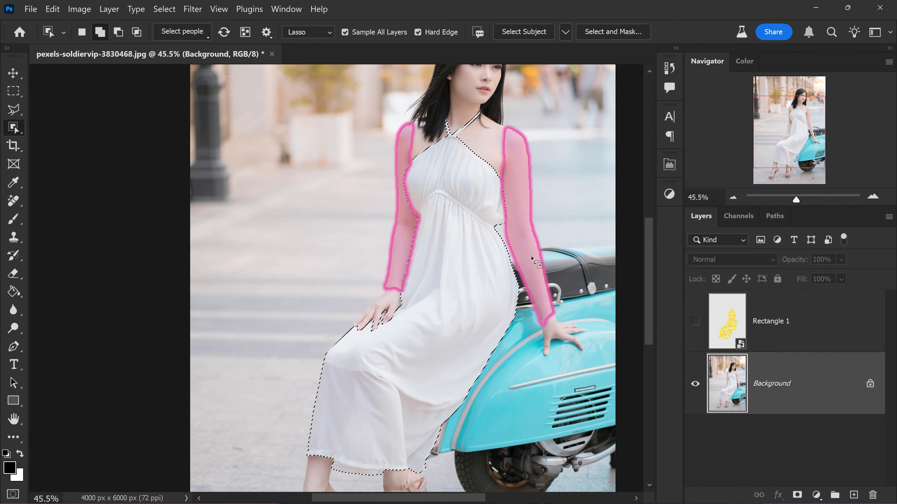
Subtract the thin background strip between the right bust edge and the arm from the selection with the Polygonal Lasso Tool
scroll(464, 272, "up", 2)
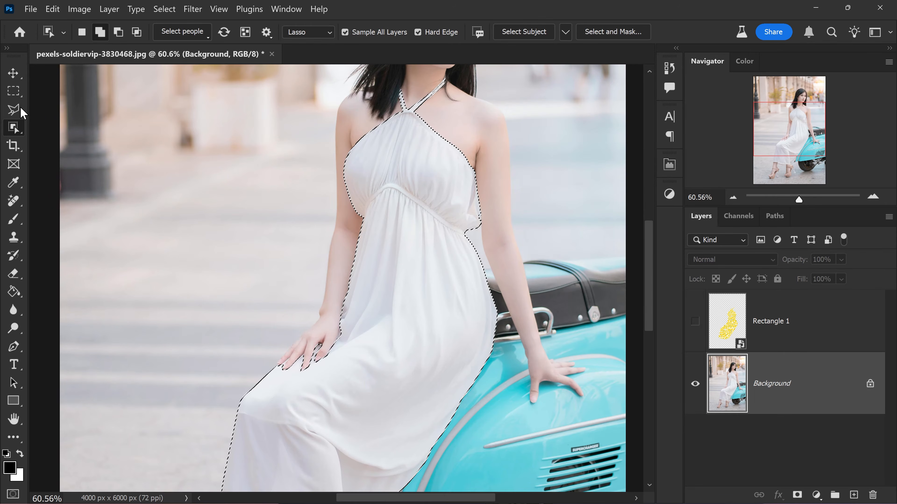
right_click(21, 109)
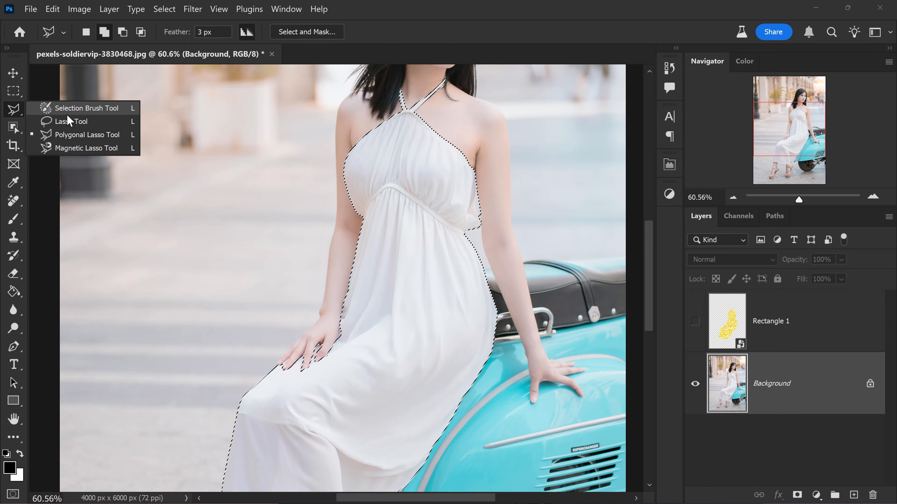
left_click(89, 133)
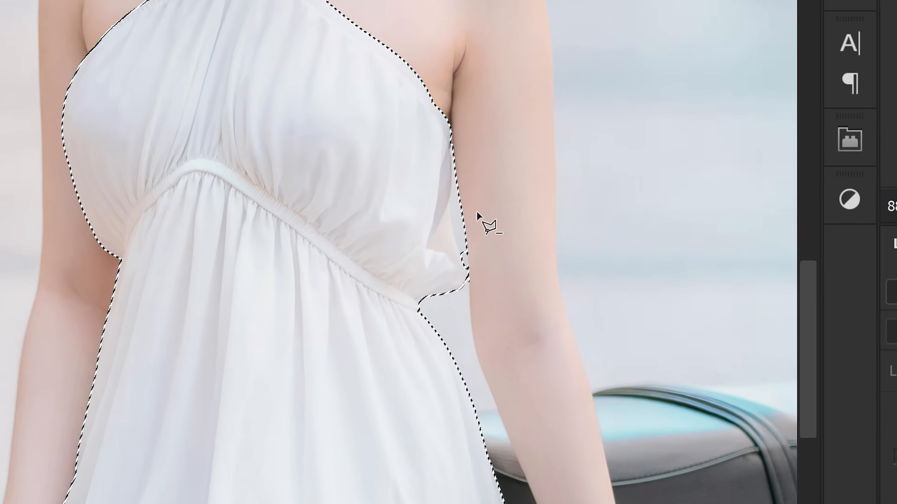
key("alt")
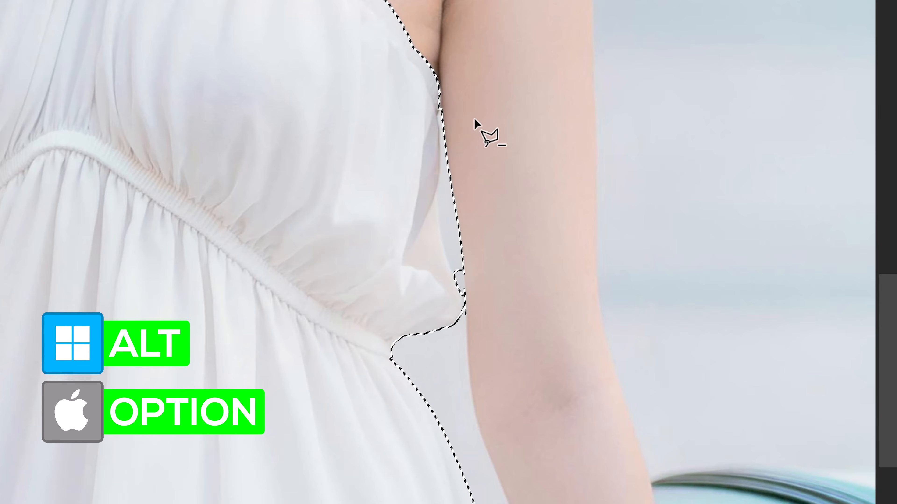
scroll(445, 102, "up", 2)
left_click(414, 103)
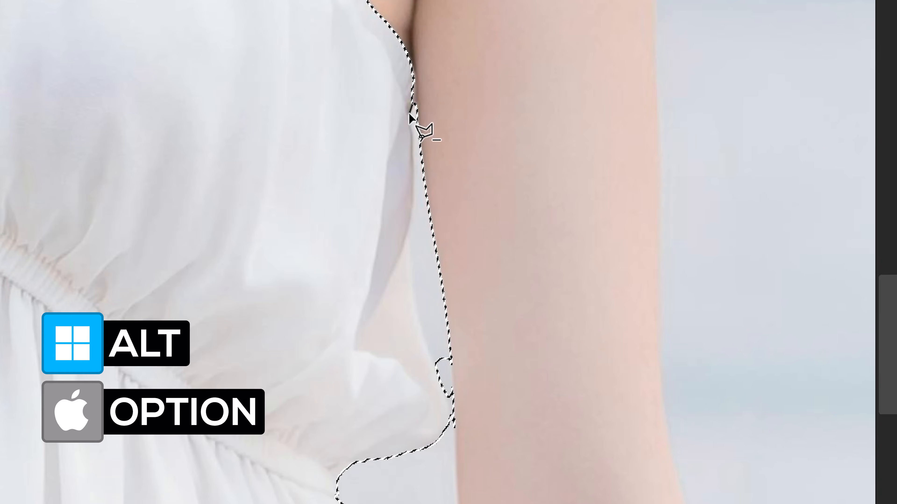
left_click(409, 114)
left_click(412, 129)
left_click(412, 219)
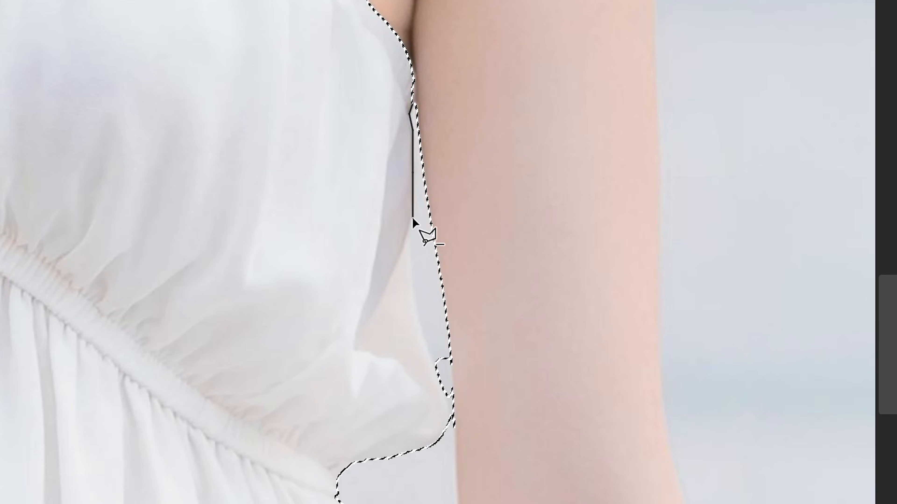
left_click(409, 237)
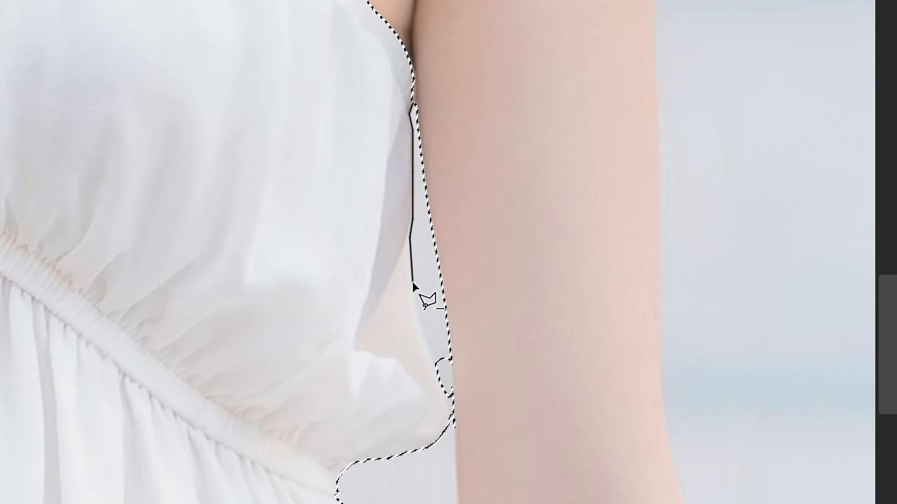
left_click(417, 322)
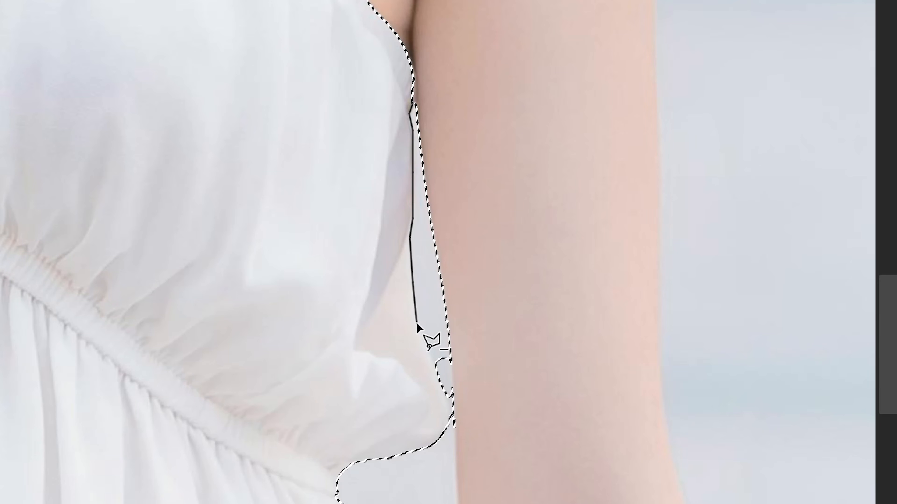
left_click(451, 394)
left_click(456, 458)
left_click(558, 443)
left_click(584, 237)
left_click(455, 43, "ctrl")
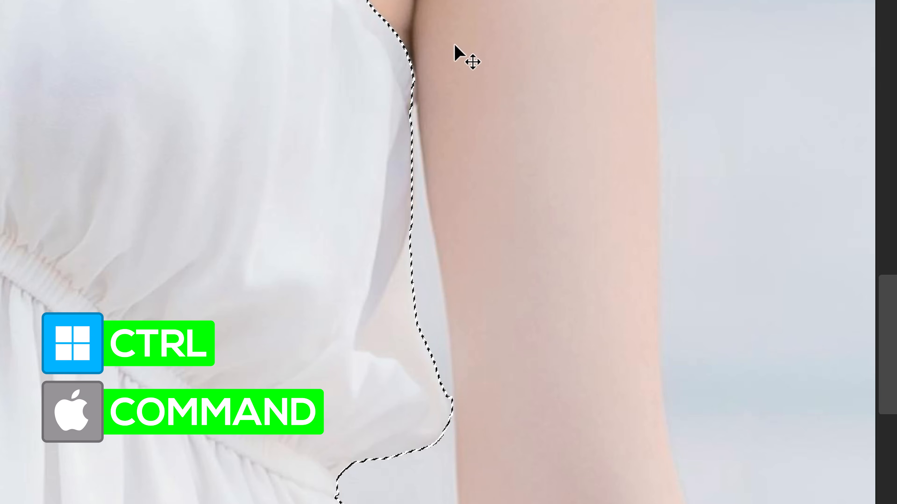
left_click(449, 392)
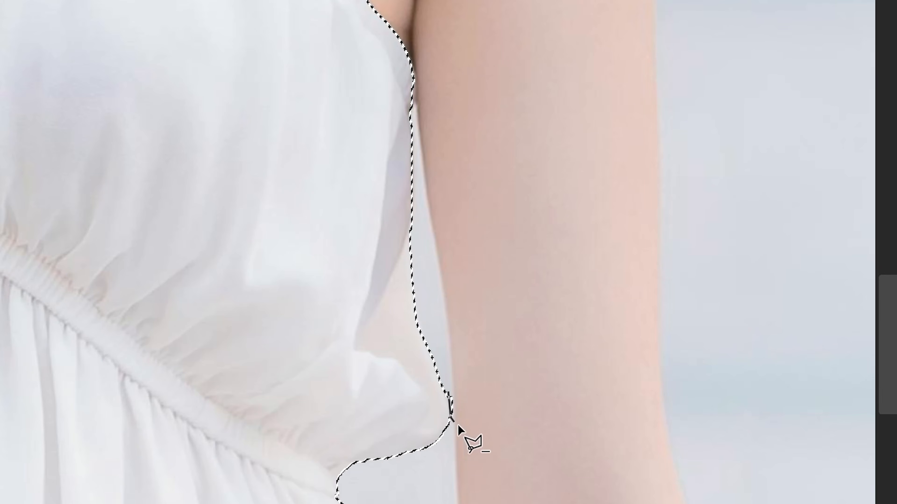
left_click(470, 358, "ctrl")
Add the missing left corner of the skirt's hem to the selection with the Polygonal Lasso Tool
scroll(508, 392, "down", 8)
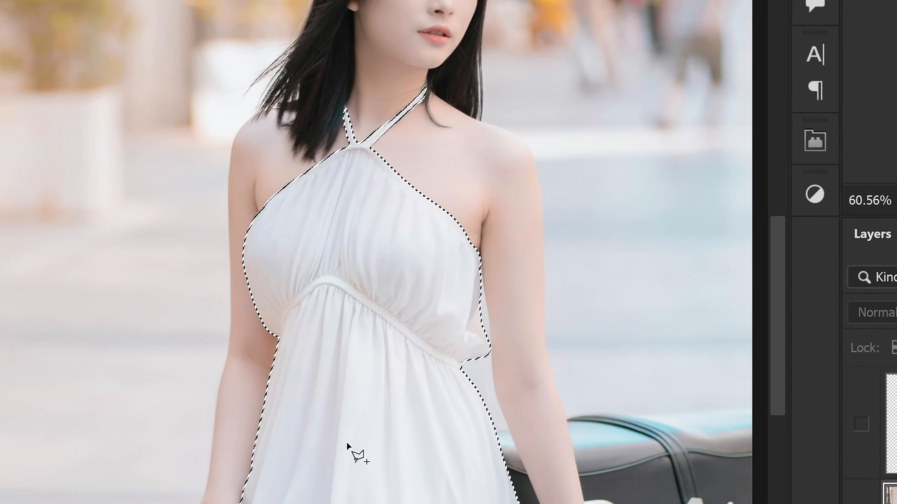
scroll(347, 446, "down", 3)
scroll(341, 387, "down", 3)
scroll(179, 398, "up", 8)
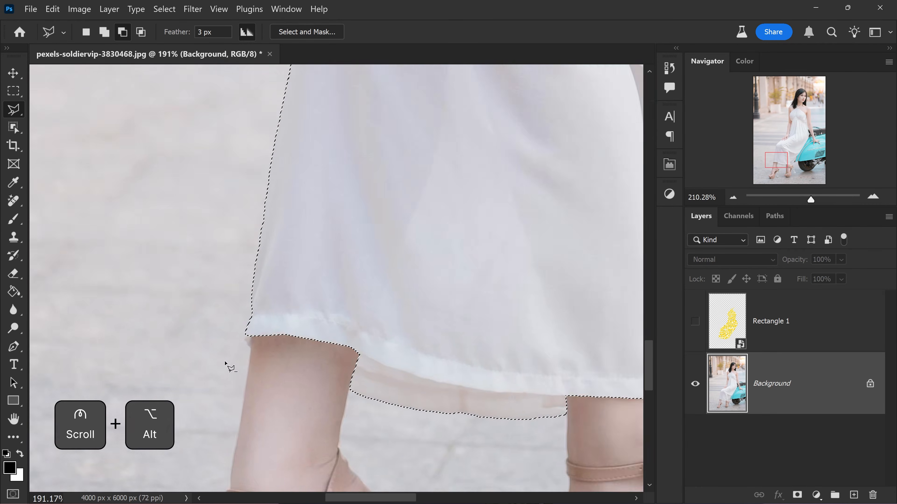
left_click(281, 233)
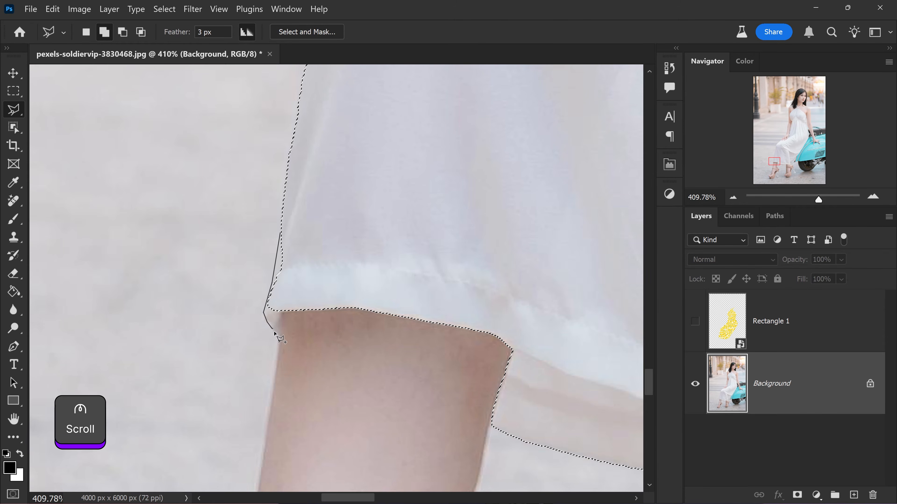
left_click(294, 248, "ctrl")
scroll(372, 269, "down", 6)
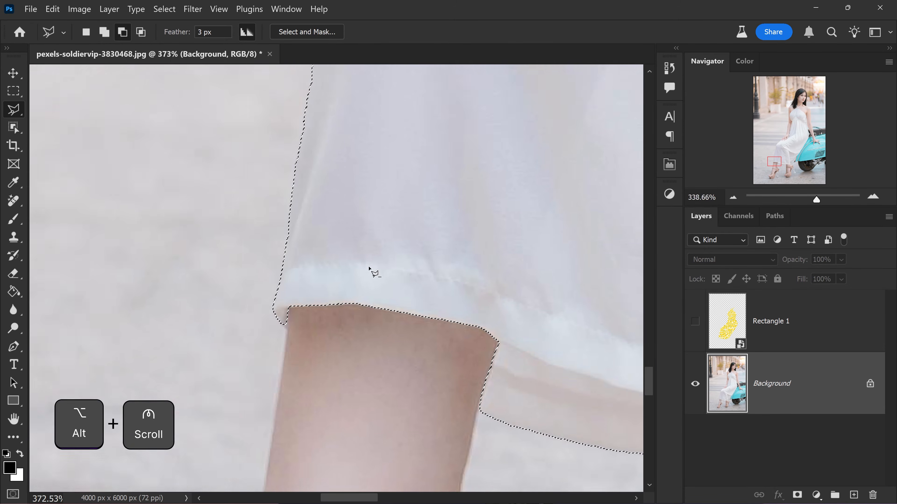
left_click_drag(583, 199, 401, 367)
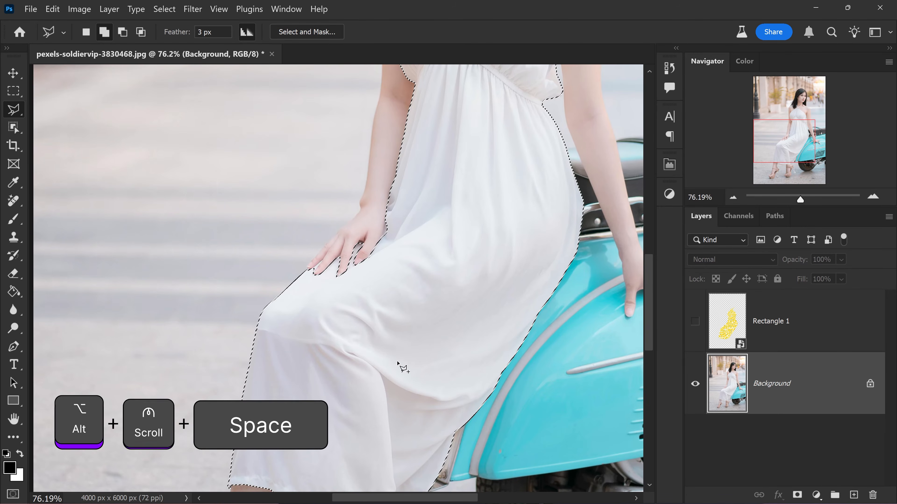
Add the missing sliver of dress beside the wrist to the selection with the Polygonal Lasso Tool
scroll(380, 240, "up", 5)
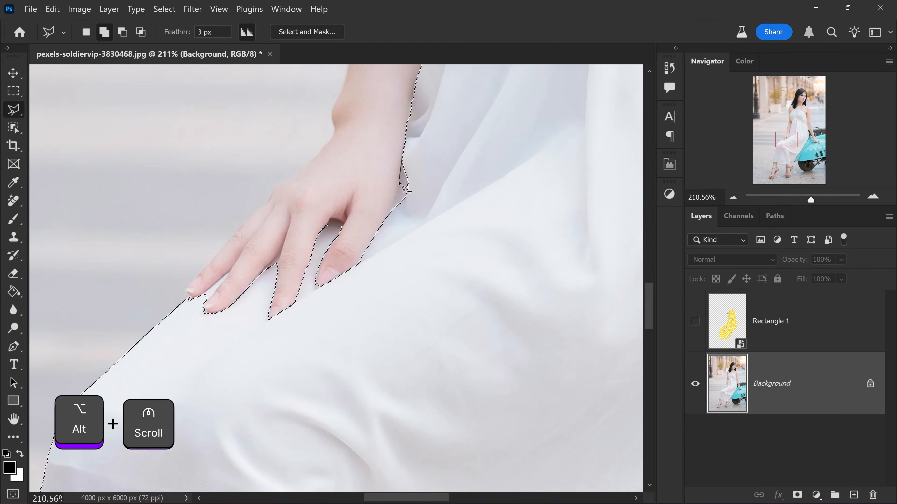
left_click(400, 182)
left_click(341, 230, "ctrl")
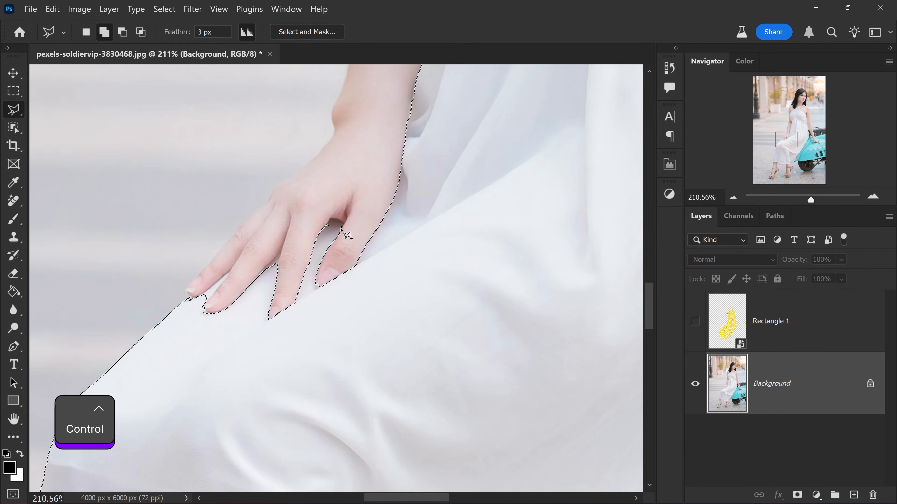
Refine the dress selection around the fingertips resting on the thigh by subtracting the finger area with the Polygonal Lasso Tool
left_click_drag(194, 307, 286, 240)
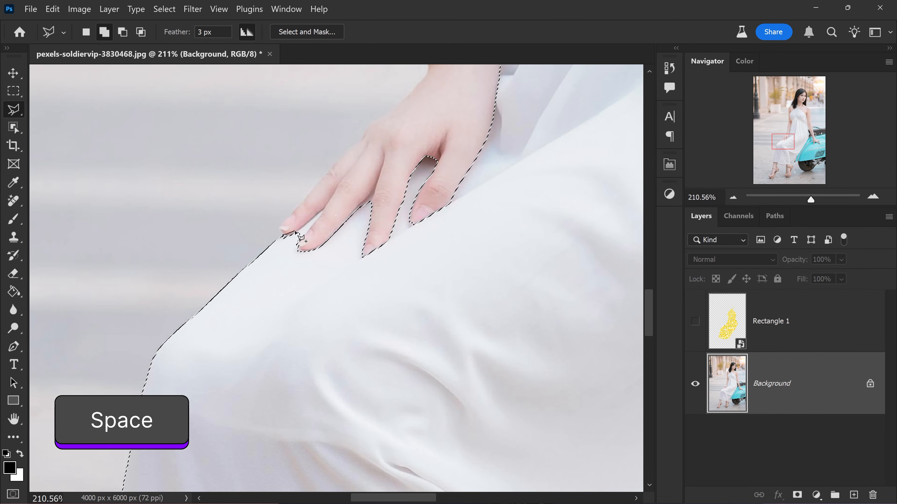
left_click(303, 237, "alt")
left_click(290, 239, "alt")
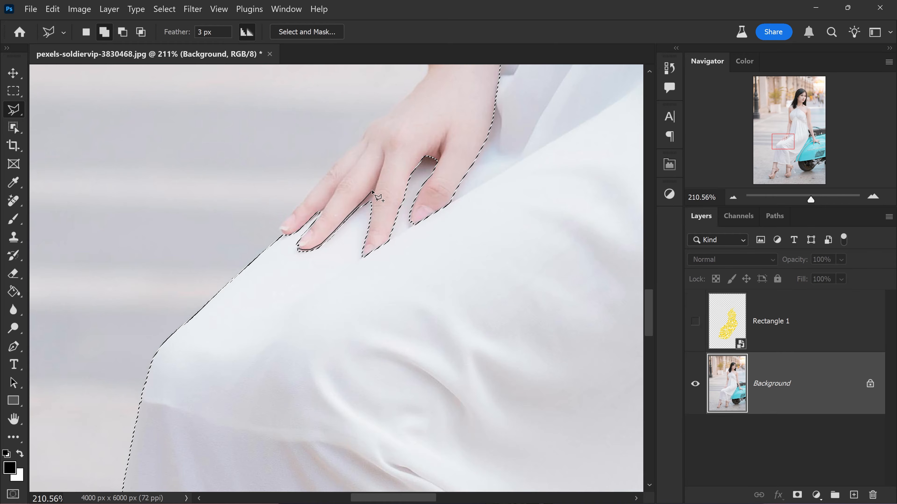
key("Return")
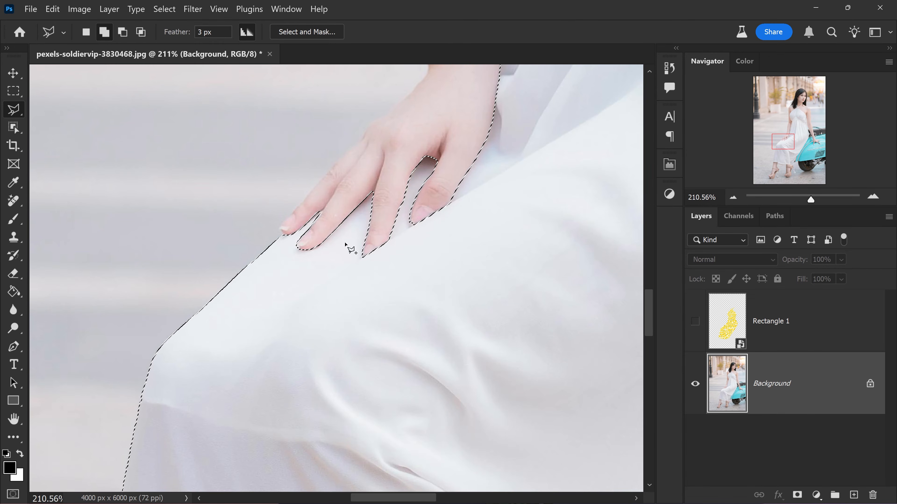
Create a new layer group above the Background layer and mask it with the dress selection
scroll(473, 240, "down", 8, "alt")
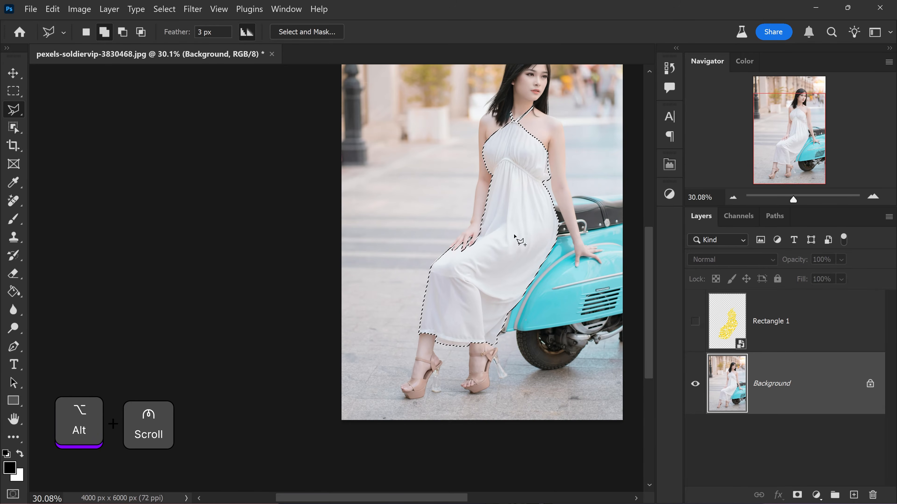
left_click_drag(474, 246, 371, 298)
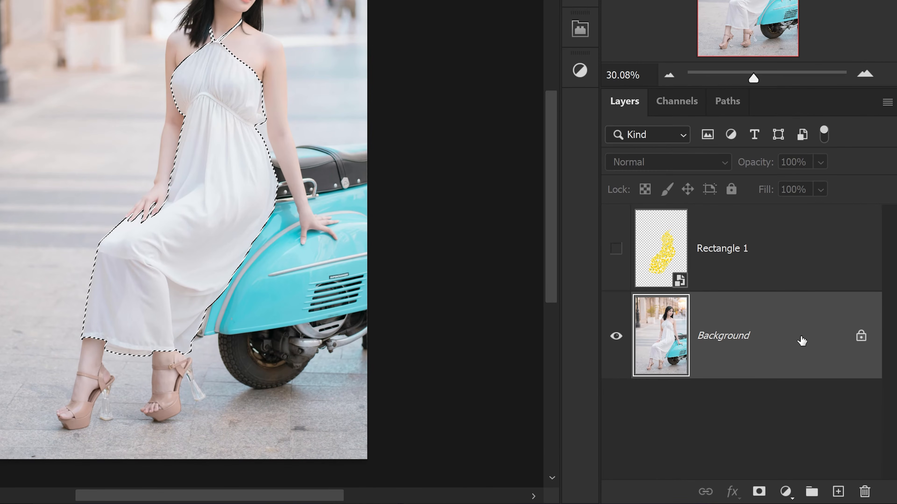
left_click(811, 492)
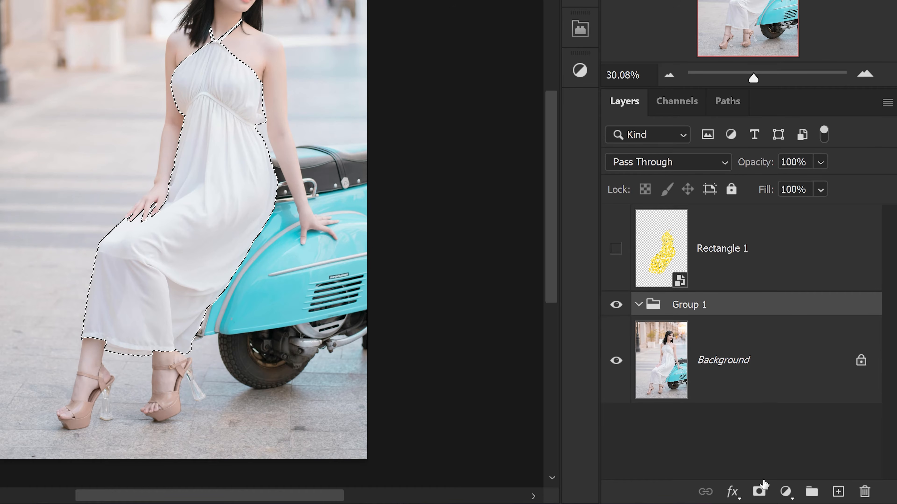
left_click(760, 491)
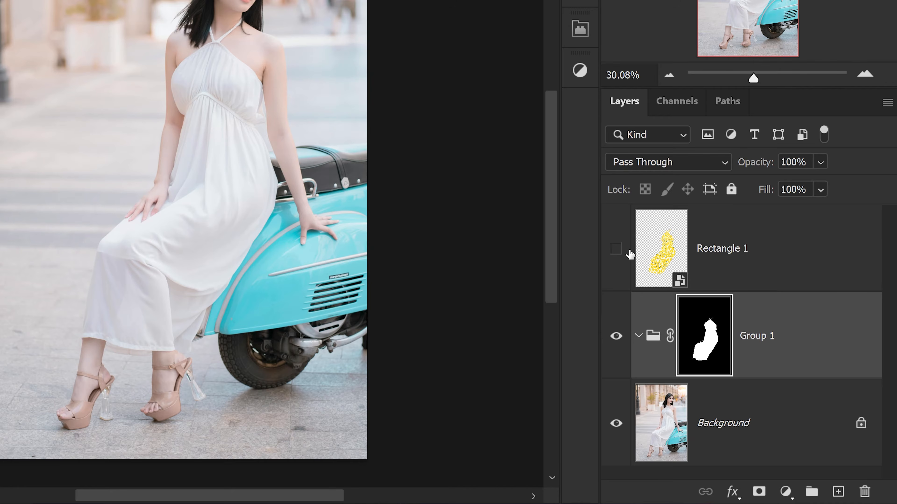
Make the Rectangle 1 lemon pattern layer visible and move it into the masked Group 1
left_click(616, 248)
left_click(756, 256)
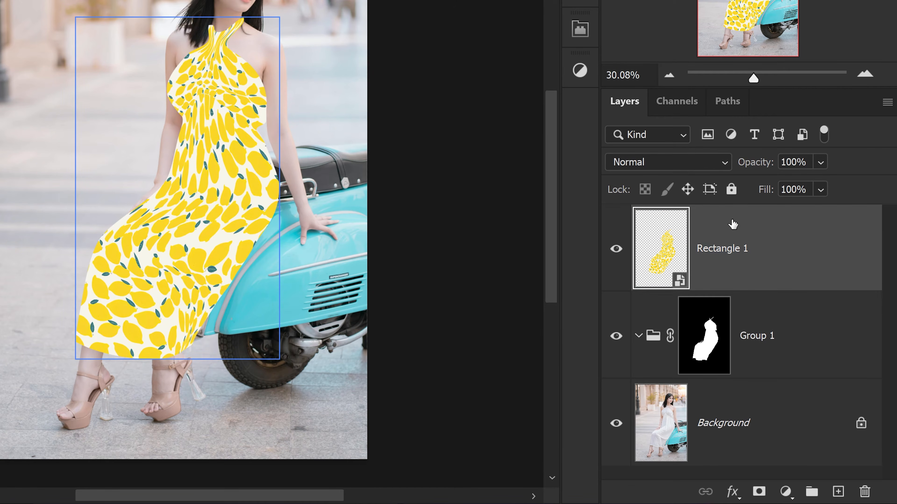
left_click_drag(733, 224, 792, 324)
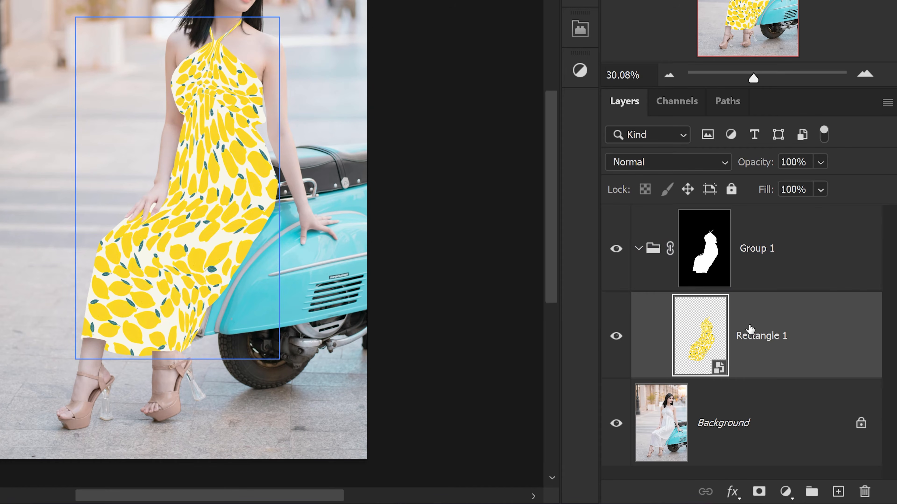
left_click(671, 234)
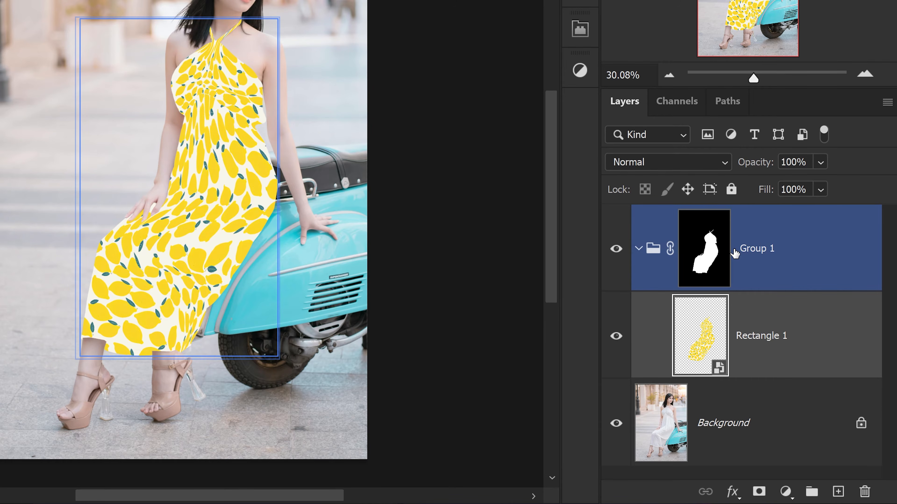
Set the Rectangle 1 layer's blend mode to Multiply
left_click(786, 340)
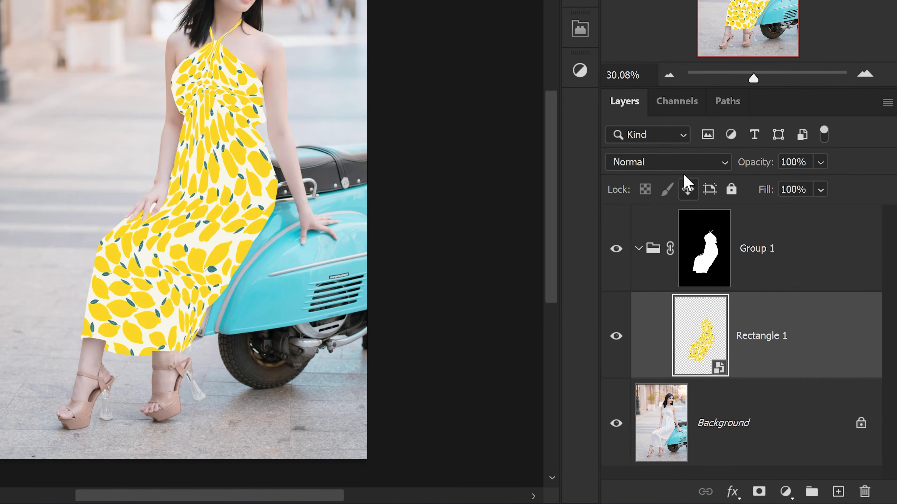
left_click(668, 169)
left_click(630, 36)
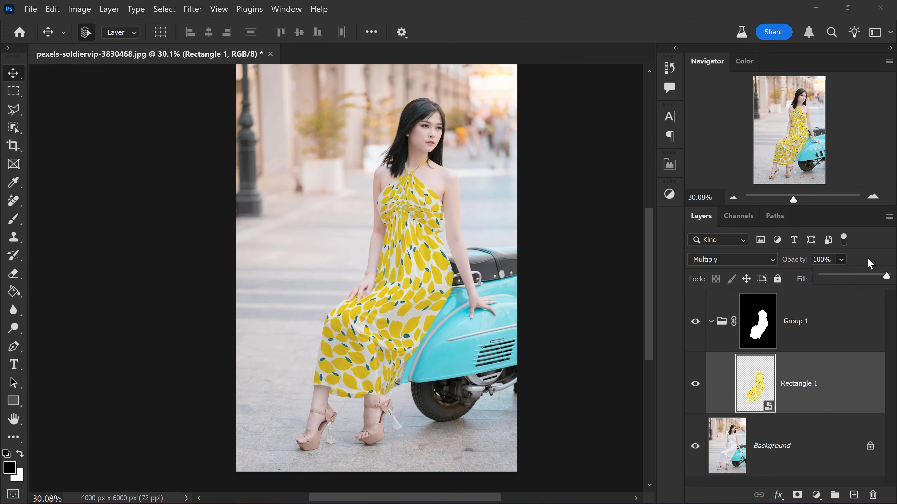
left_click(866, 257)
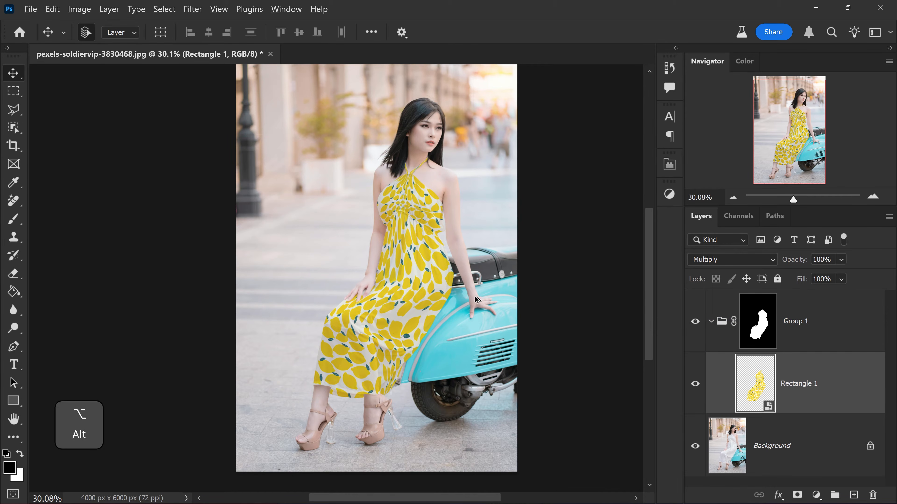
Outline a vertical section of dress folds below the bust seam, near the bent arm, with the Polygonal Lasso Tool
scroll(421, 320, "up", 1)
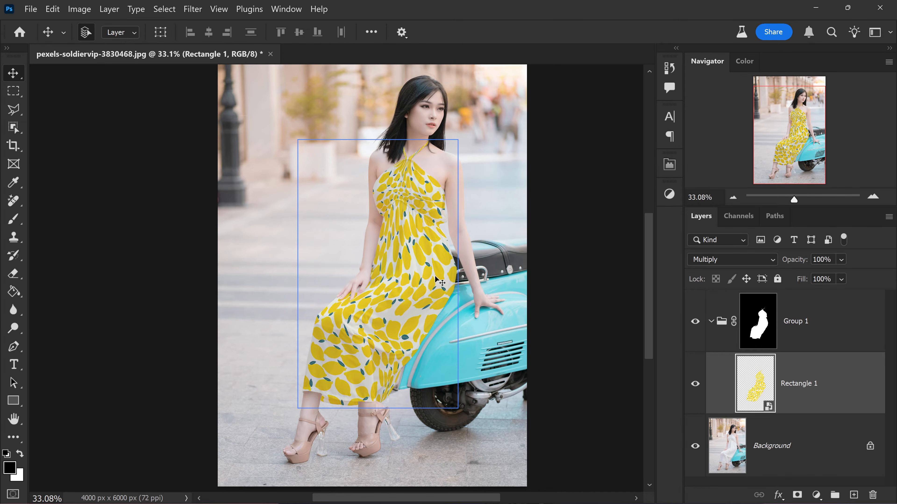
key("alt")
scroll(424, 277, "up", 9)
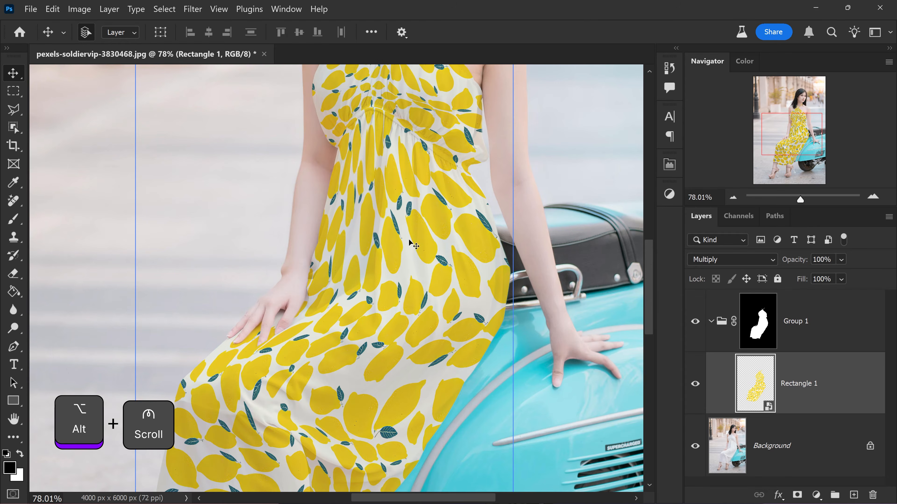
scroll(409, 233, "up", 3)
scroll(399, 229, "up", 5)
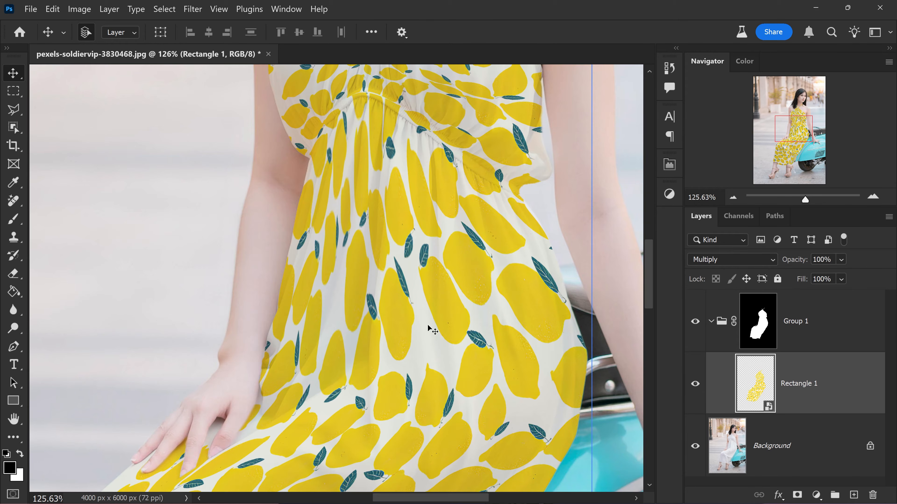
scroll(467, 303, "down", 1, "alt")
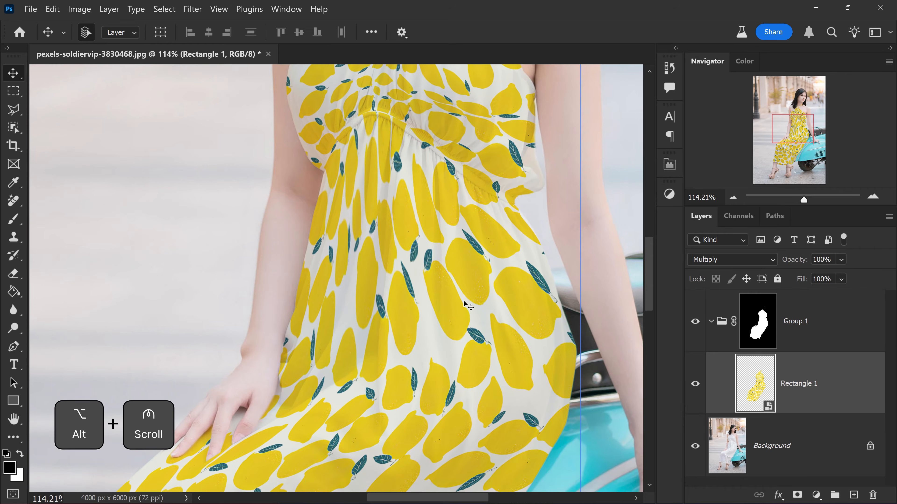
left_click_drag(16, 117, 60, 135)
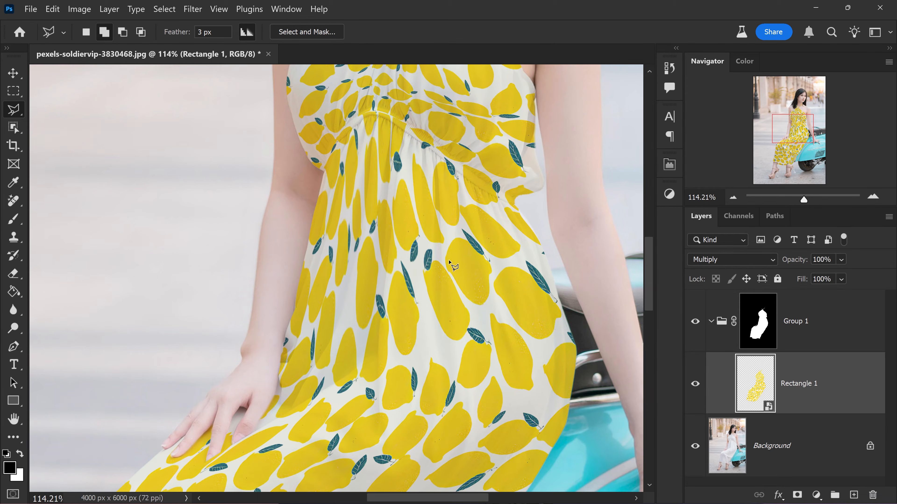
scroll(442, 252, "up", 8, "alt")
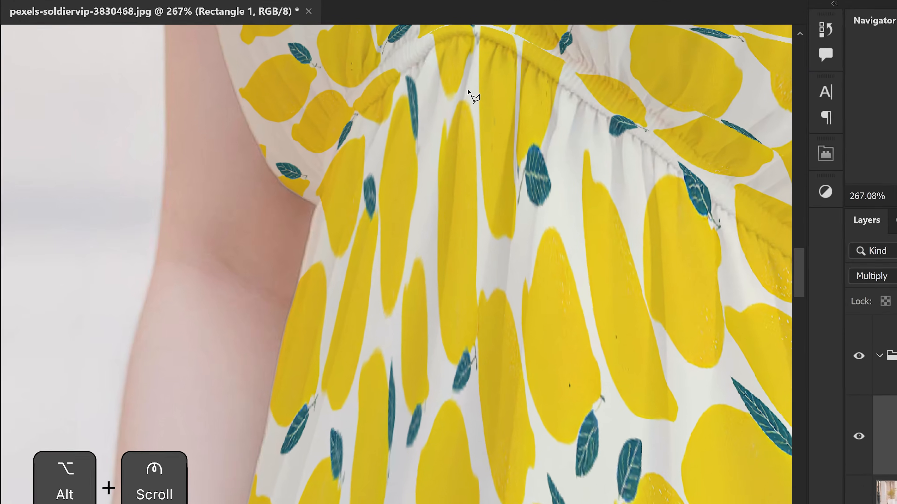
left_click(391, 114)
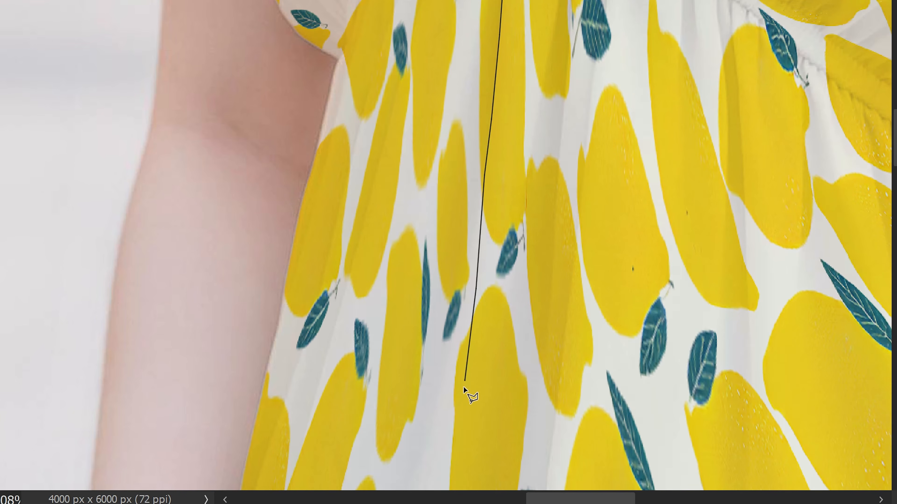
left_click(464, 378)
left_click(417, 431)
left_click(379, 433)
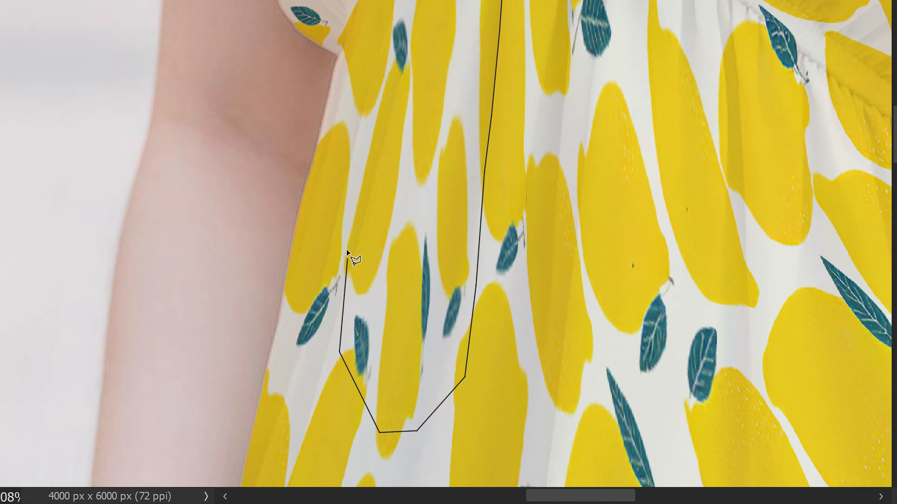
left_click(346, 248)
left_click(341, 144)
left_click(357, 56)
left_click(387, 121)
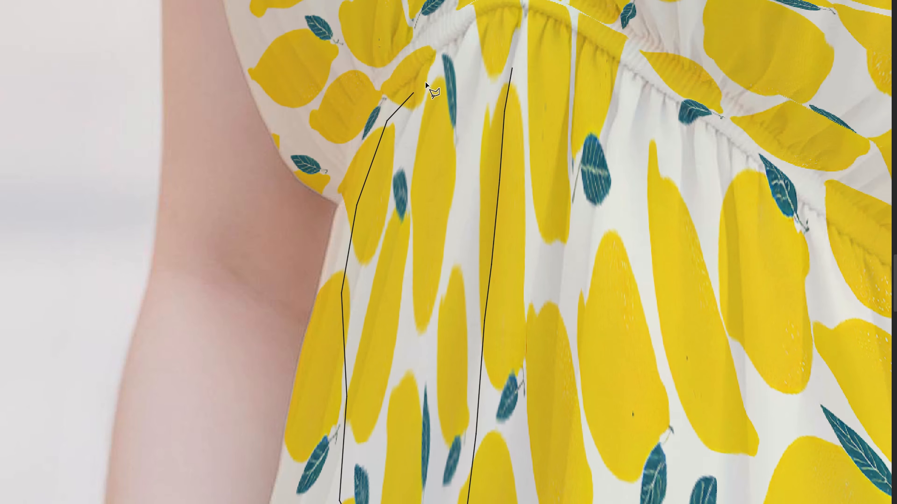
left_click(512, 69)
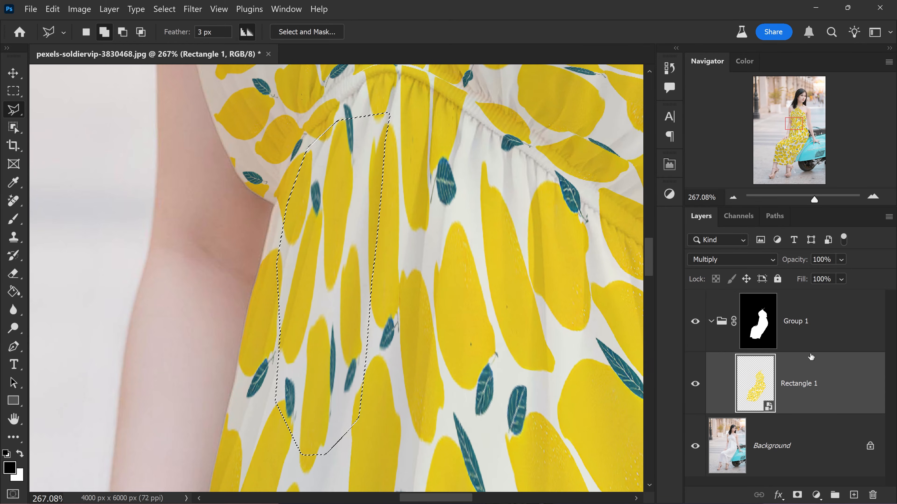
Rename the Rectangle 1 layer as mockup
double_click(799, 384)
type("mocku")
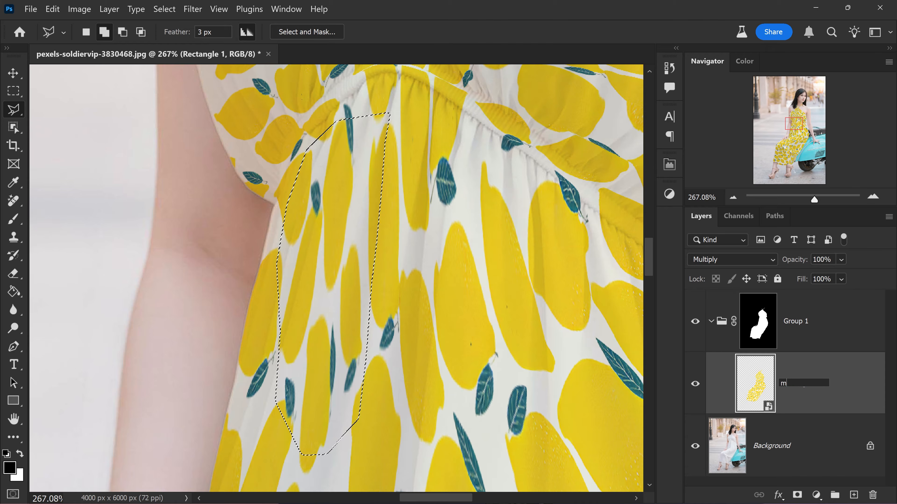
type("p")
left_click(803, 393)
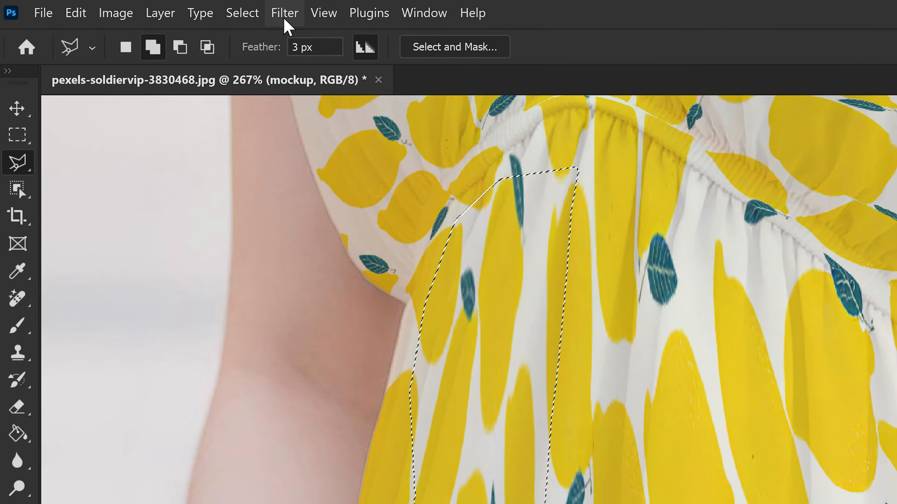
Open the Liquify filter for the selected folds and compare the area with the mask overlay hidden and shown
left_click(192, 9)
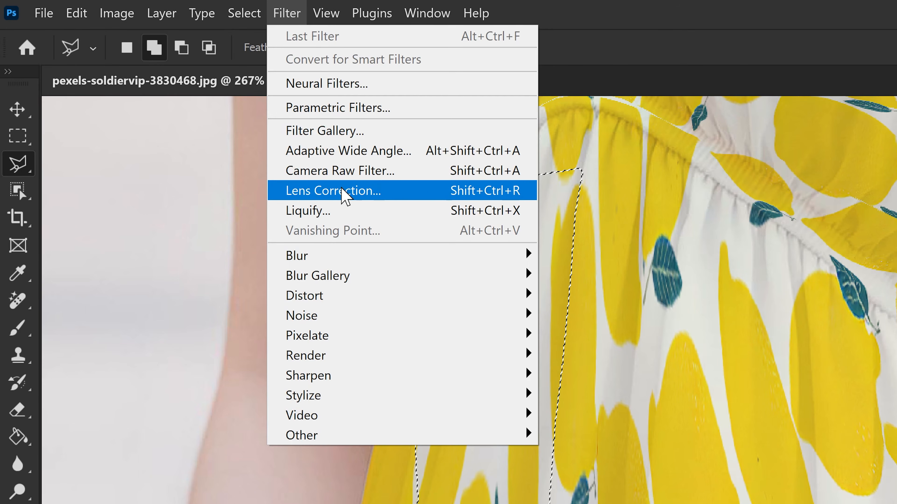
left_click(331, 212)
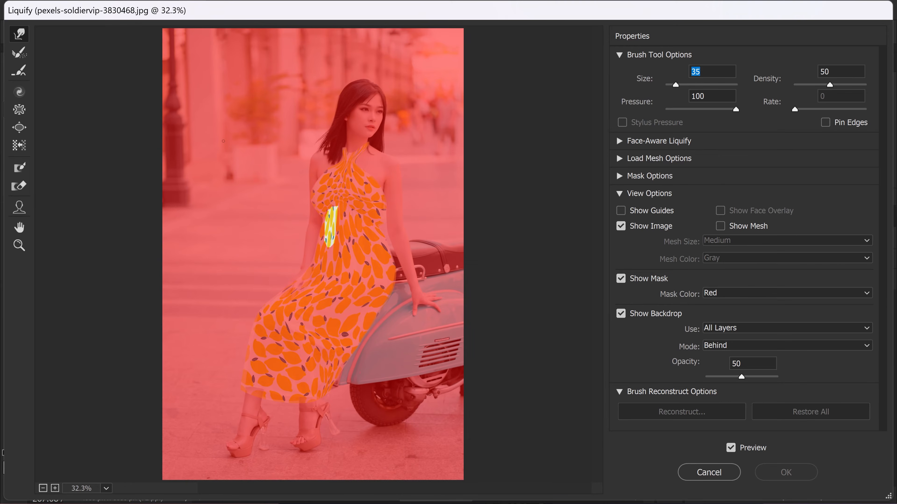
scroll(361, 246, "up", 5)
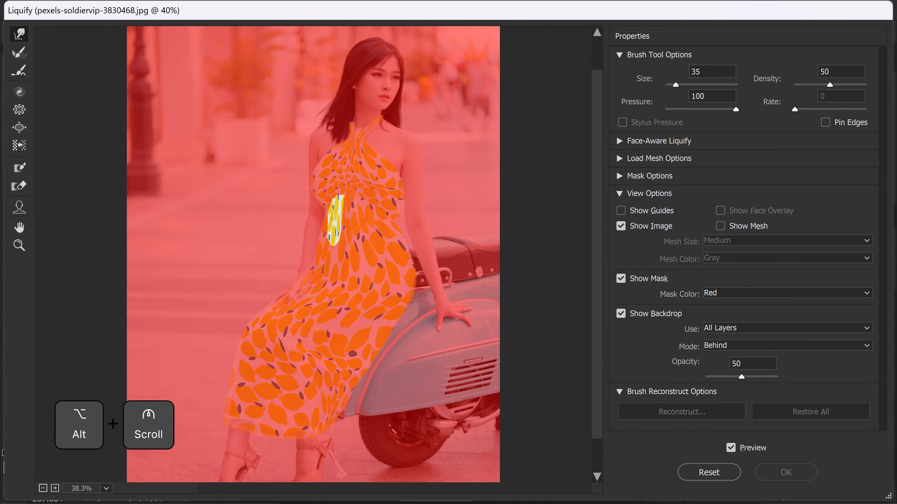
scroll(352, 180, "up", 5)
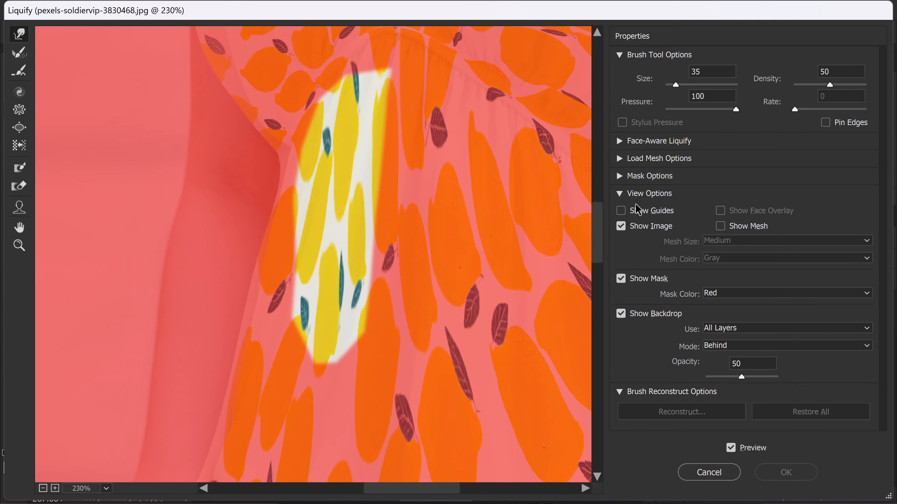
left_click(620, 279)
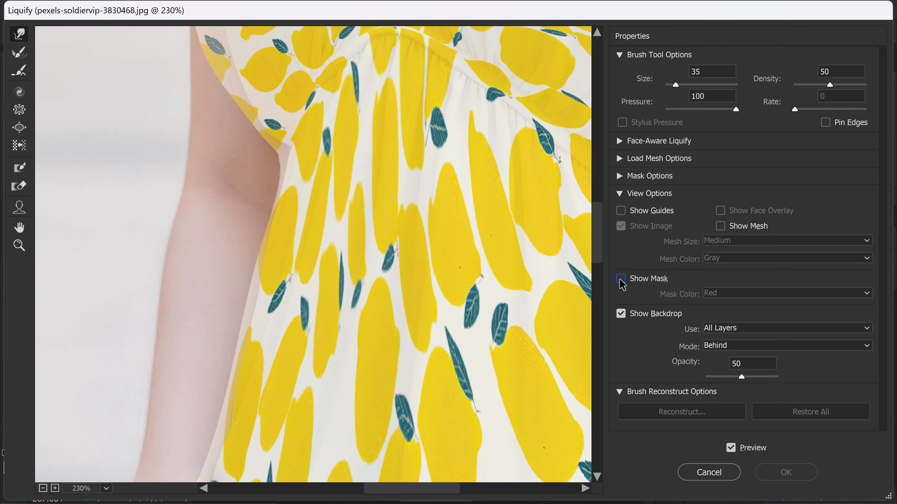
left_click(621, 279)
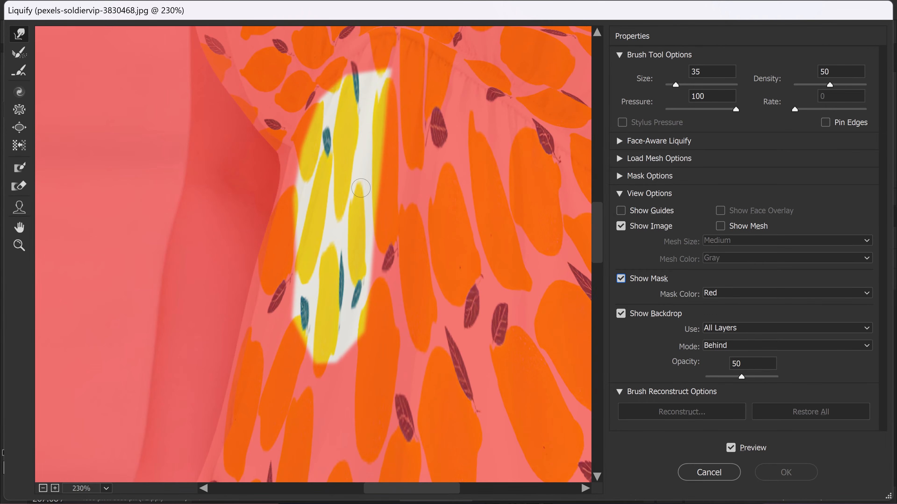
Try the Background layer as the Liquify backdrop and switch the backdrop to the mockup layer
left_click(711, 332)
left_click(717, 349)
left_click(723, 330)
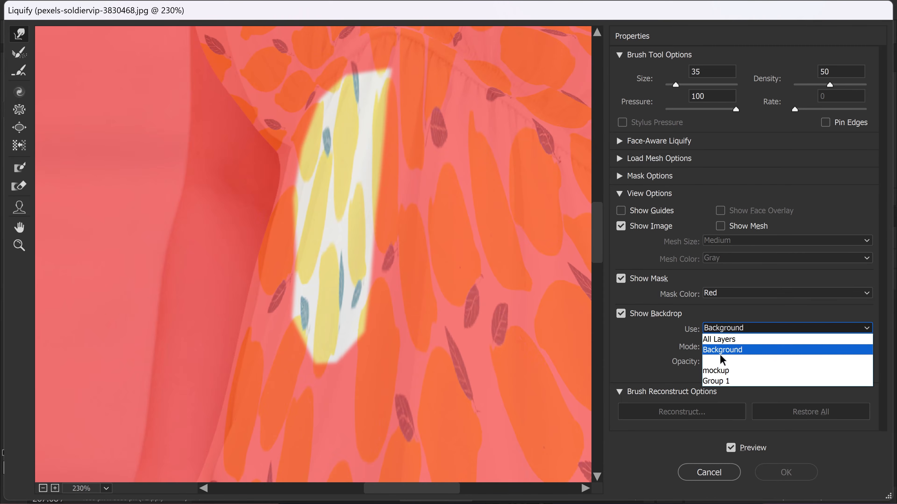
left_click(720, 371)
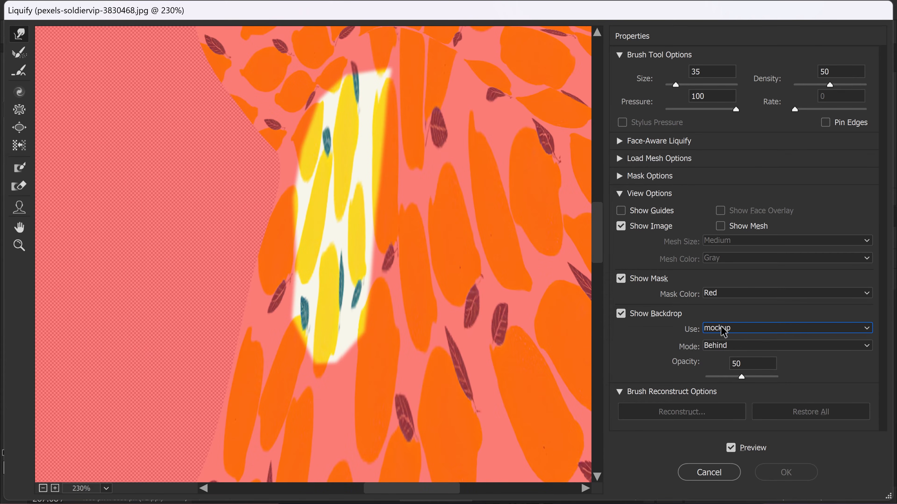
Set the Liquify backdrop to All Layers in Behind mode with an opacity of 50
left_click(732, 332)
left_click(726, 338)
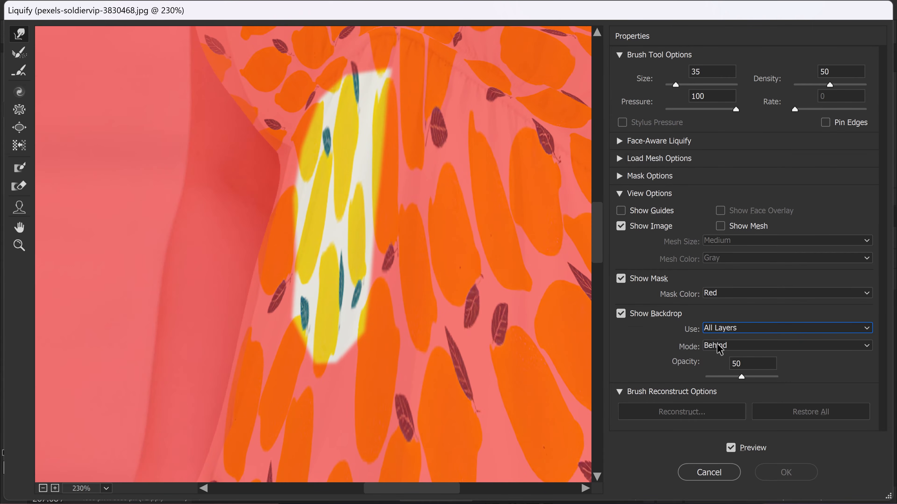
left_click(710, 342)
left_click(716, 369)
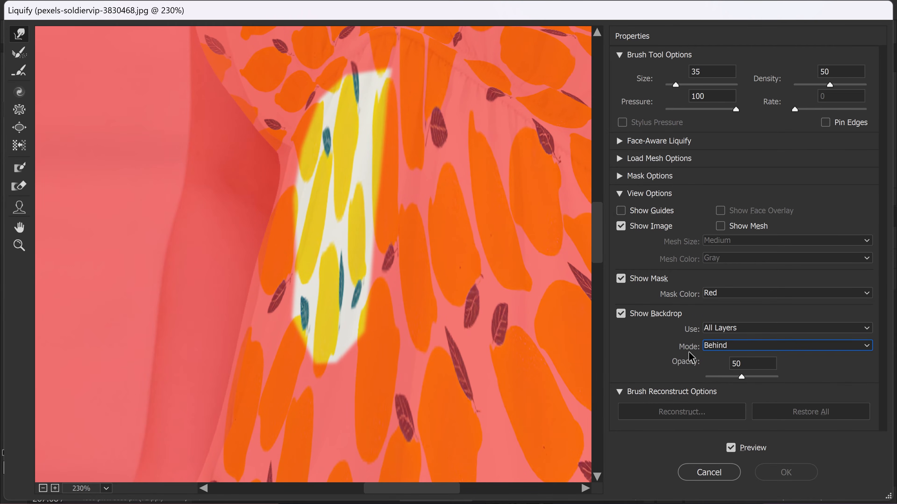
mouse_move(740, 376)
left_mouse_down()
mouse_move(717, 375)
mouse_move(749, 380)
mouse_move(741, 375)
left_mouse_up()
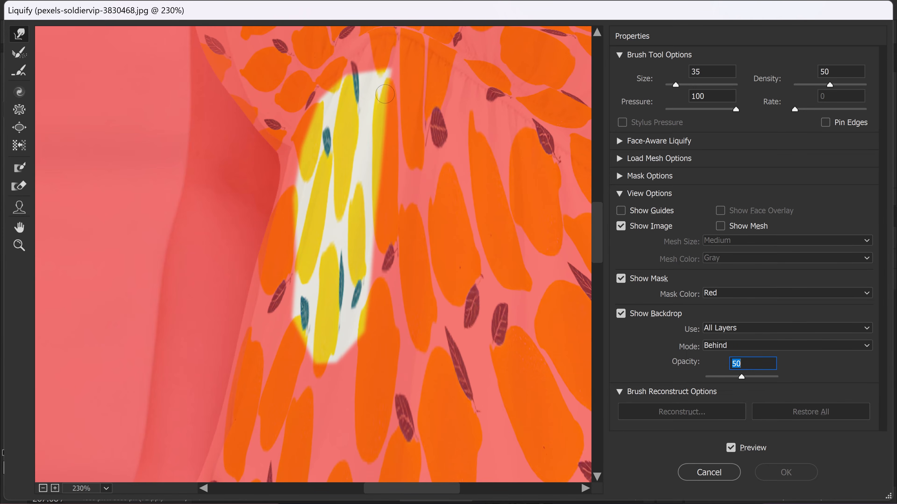
Push the lemon pattern along the selected folds with the Forward Warp Tool and adjust the brush size to 45
key("bracketright")
key("bracketright")
key("bracketright")
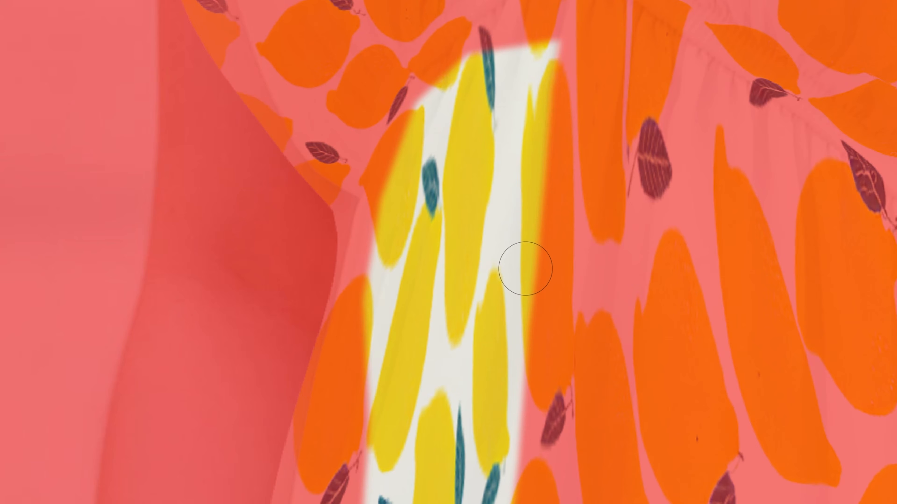
left_click_drag(526, 290, 523, 310)
key("[")
key("[")
key("[")
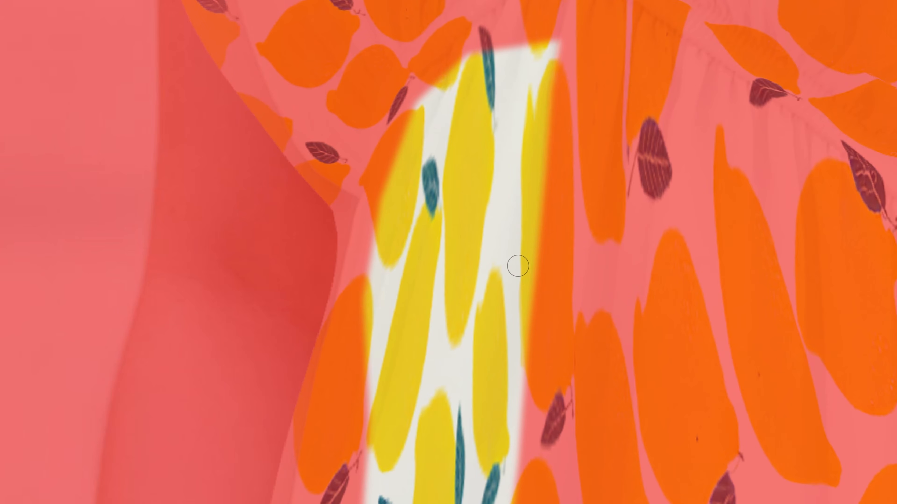
key("]")
key("]")
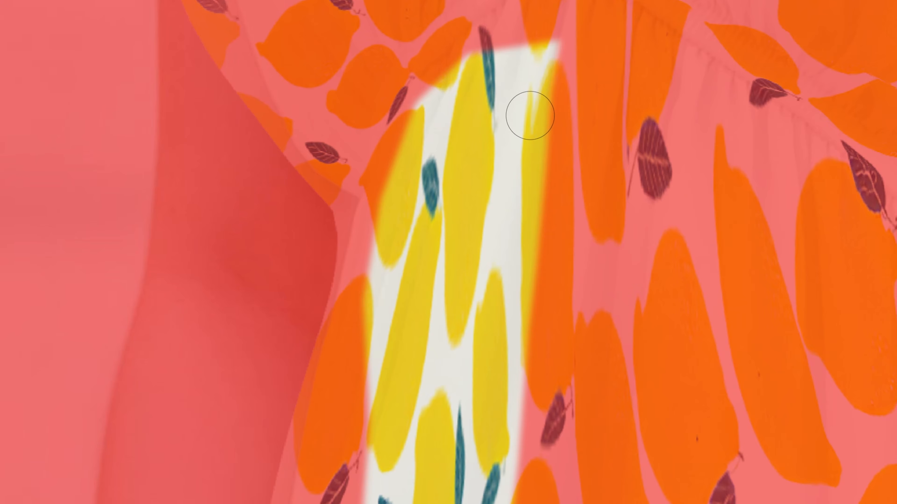
left_click_drag(530, 133, 526, 124)
key("z")
key("ctrl+z")
Reshape the lemon near the lower end of the selected folds and apply the Liquify filter
scroll(530, 384, "down", 5)
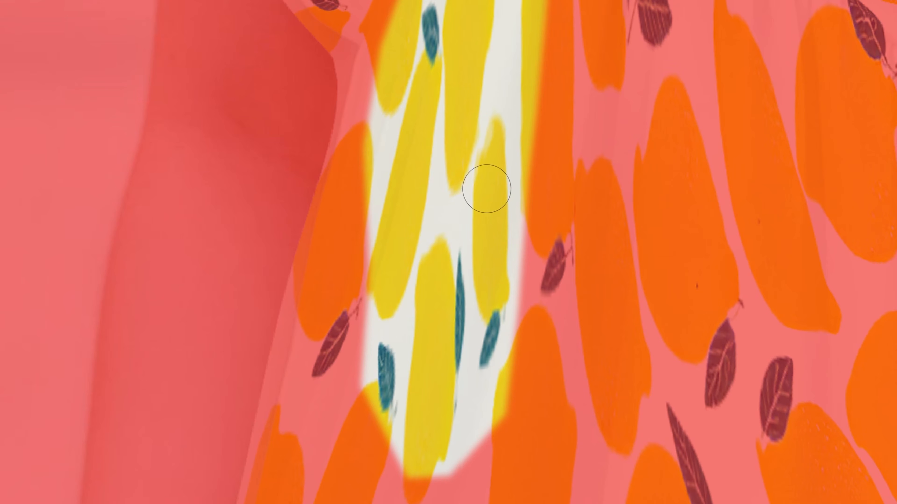
left_click_drag(497, 322, 492, 313)
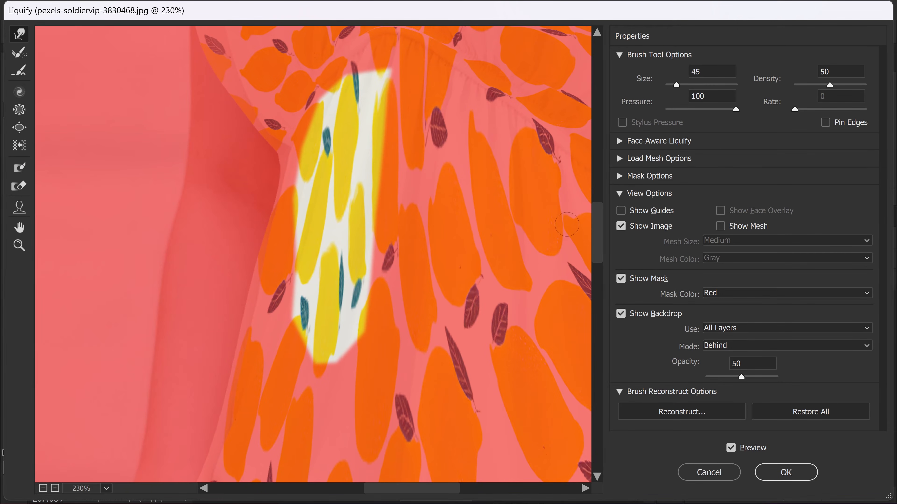
left_click(786, 472)
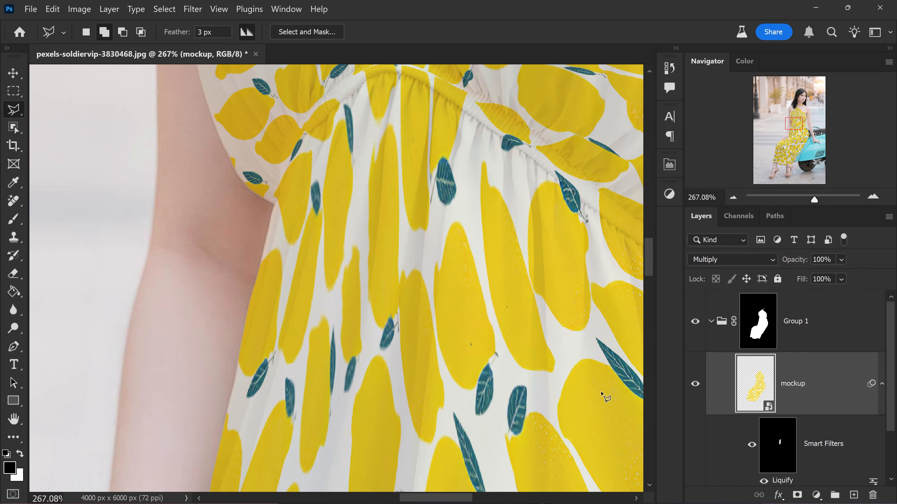
Compare the dress with the mockup layer's Smart Filters hidden and shown, and examine the whole pattern
left_click(752, 445, "shift")
left_click(752, 446, "shift")
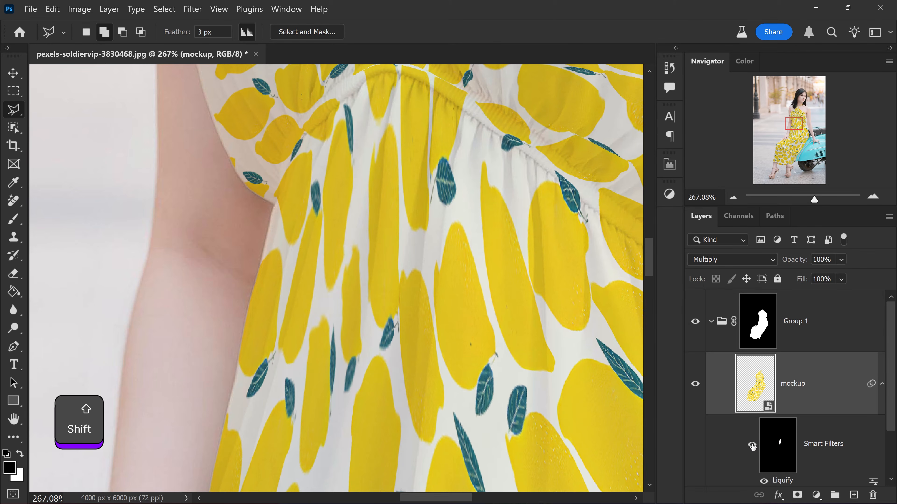
left_click(18, 73)
scroll(446, 269, "down", 8)
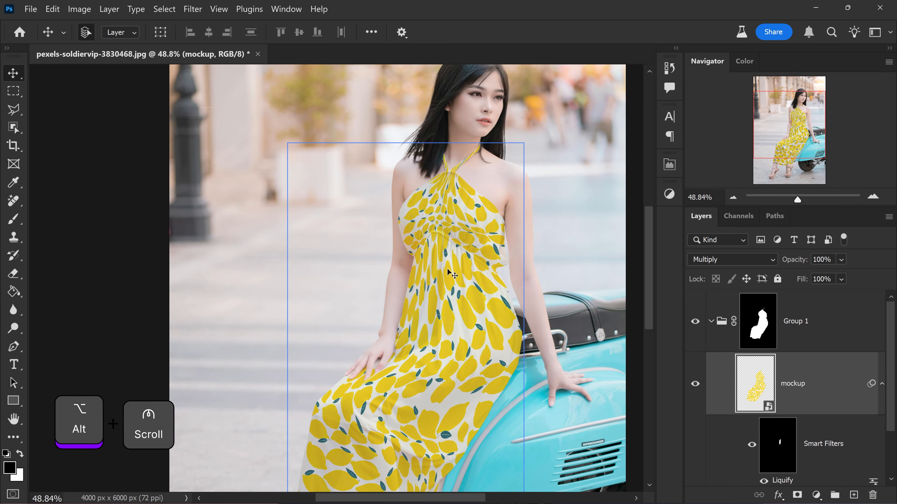
scroll(448, 274, "down", 1)
scroll(764, 357, "down", 2)
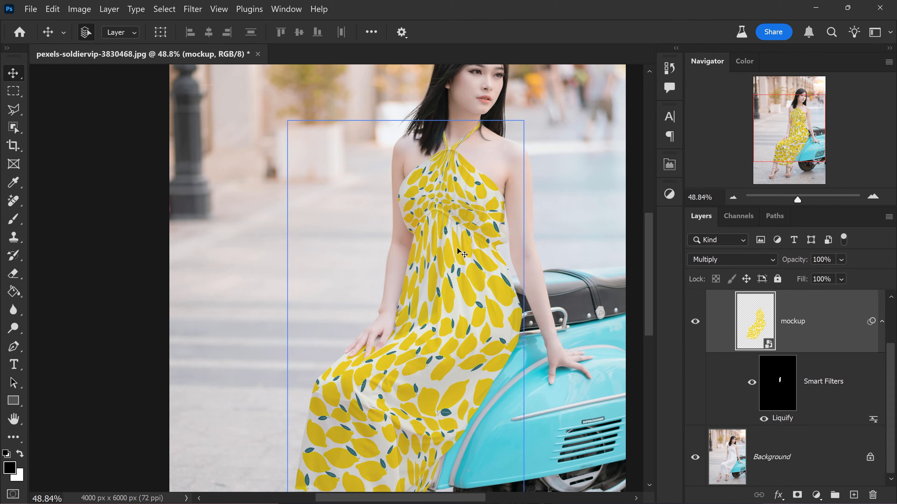
Paint black on the Smart Filters mask with a 50 px brush at 35% opacity over the lemons and leaf in the liquified folds
scroll(438, 255, "up", 5)
scroll(438, 254, "up", 6)
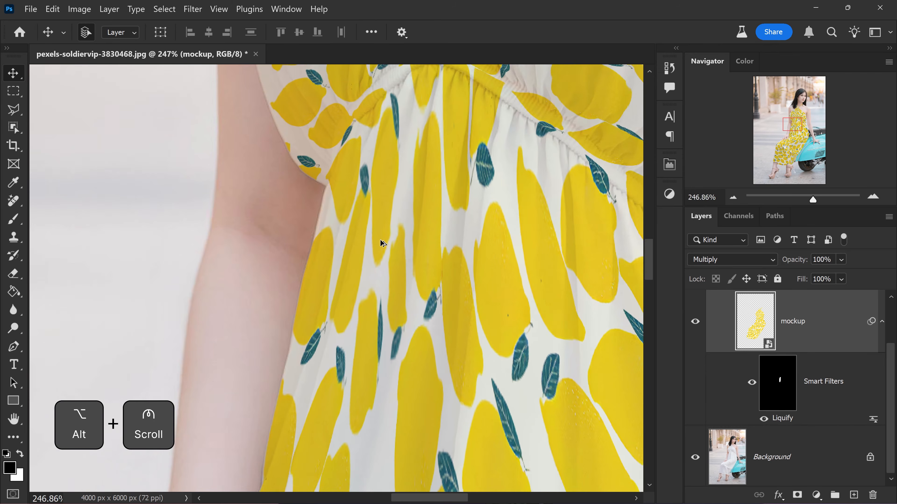
key("alt")
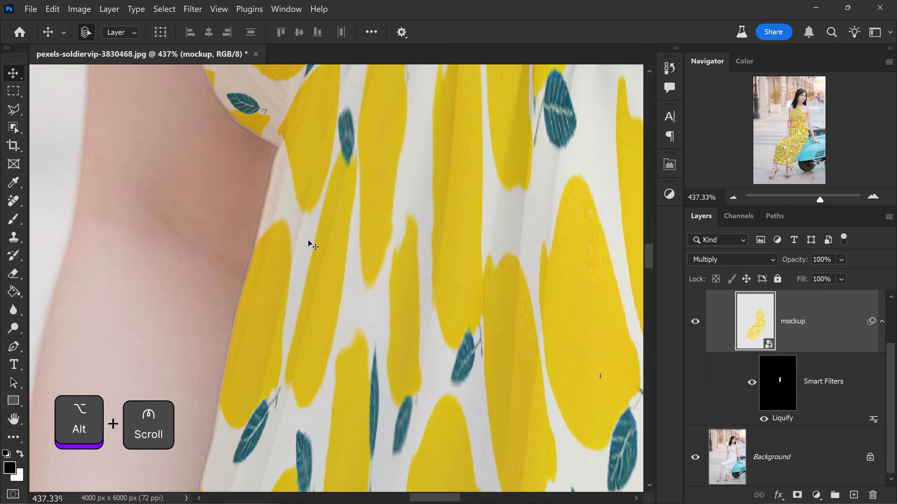
left_click(16, 221)
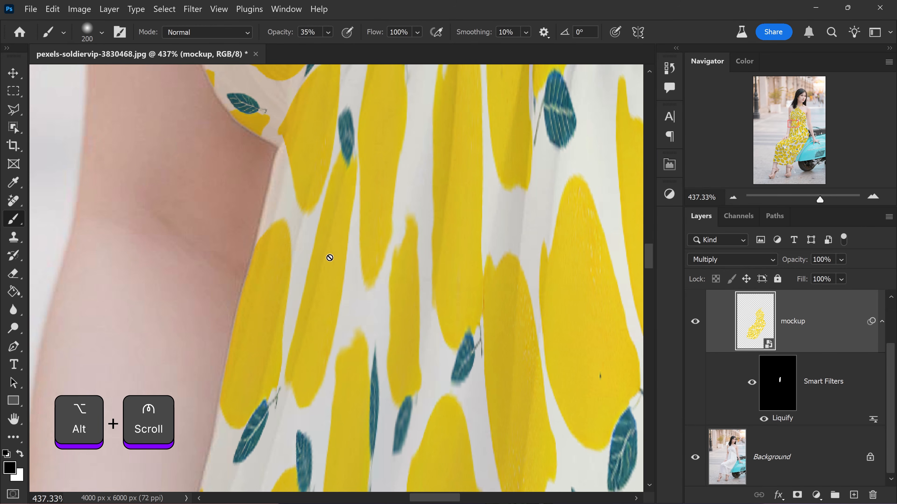
left_click(762, 374)
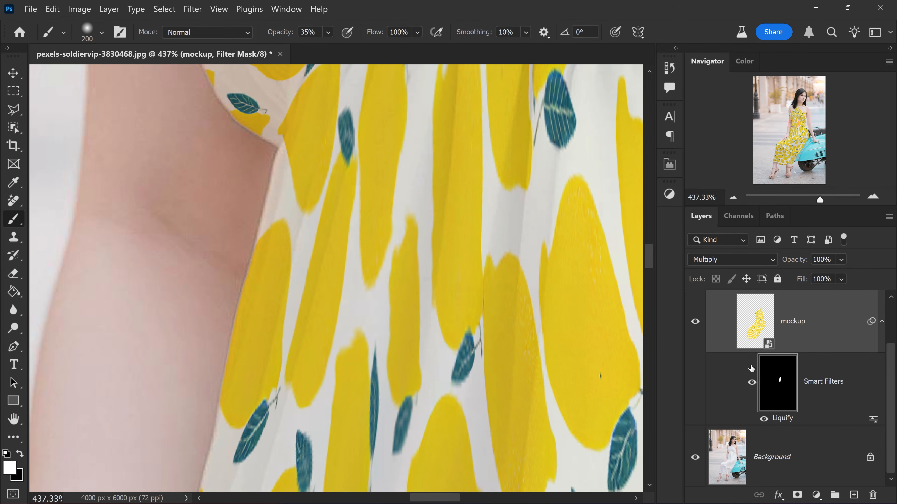
key("bracketleft")
key("bracketleft")
key("bracketleft")
key("bracketleft")
key("bracketleft")
key("bracketleft")
key("bracketleft")
key("bracketleft")
key("bracketleft")
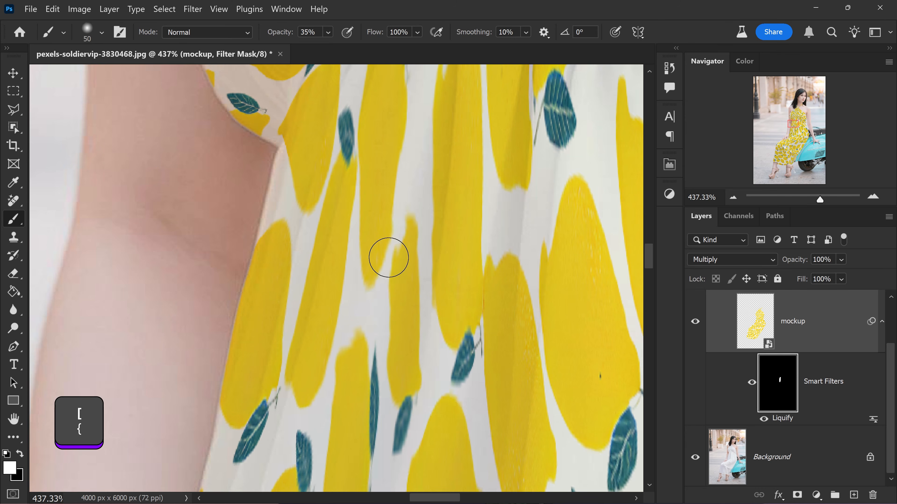
key("x")
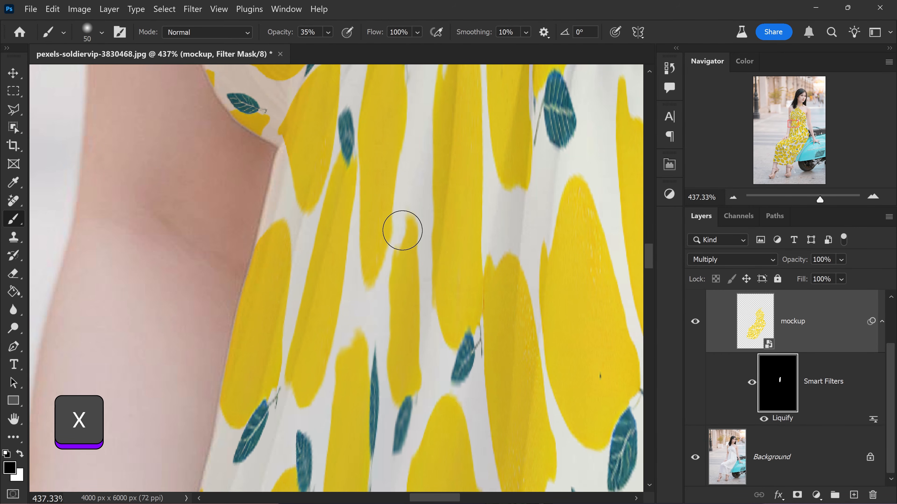
left_click_drag(402, 230, 391, 267)
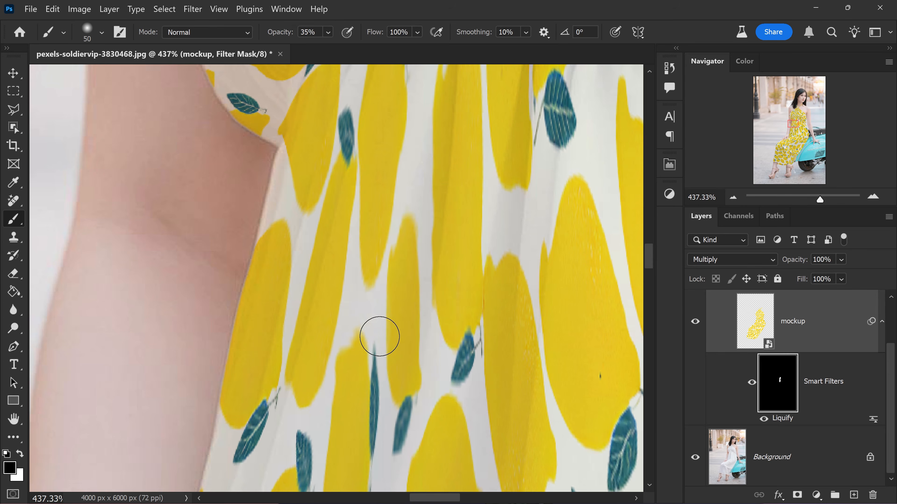
mouse_move(379, 336)
left_mouse_down()
mouse_move(392, 366)
mouse_move(346, 343)
mouse_move(330, 403)
left_mouse_up()
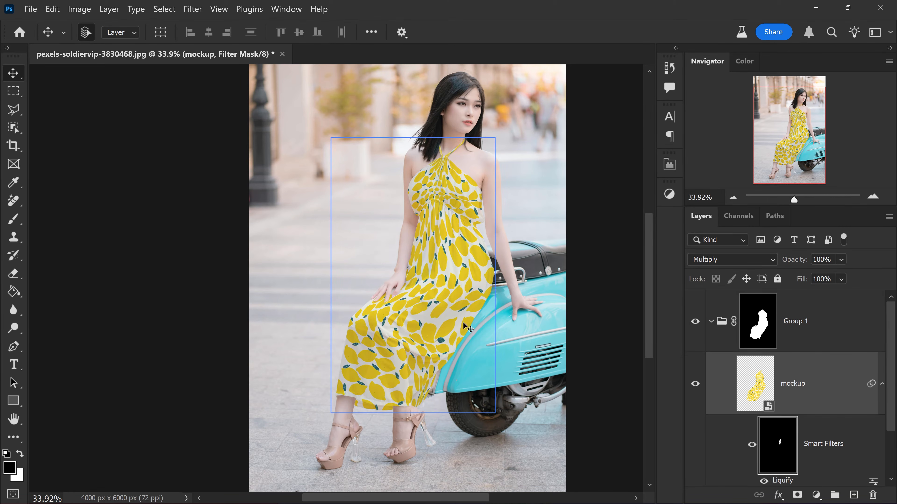
Add a new layer above the mockup layer and set the soft brush size to 300 px
scroll(464, 324, "up", 4)
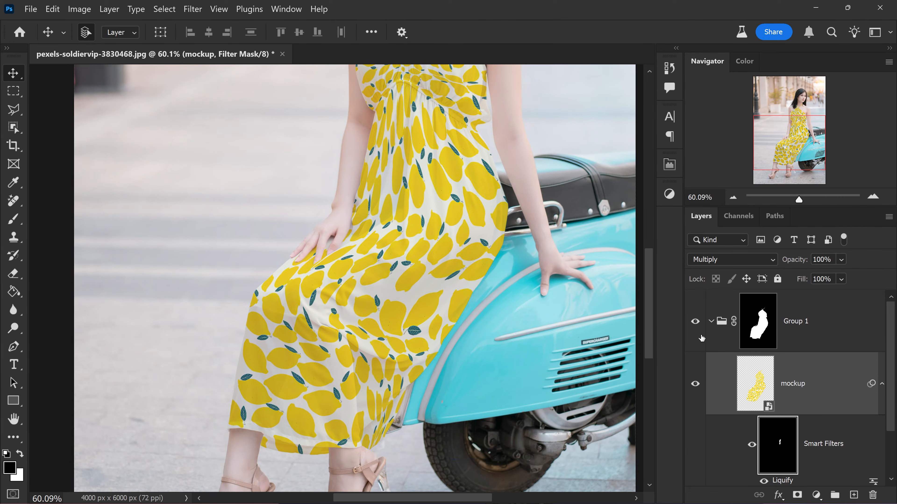
left_click(854, 495)
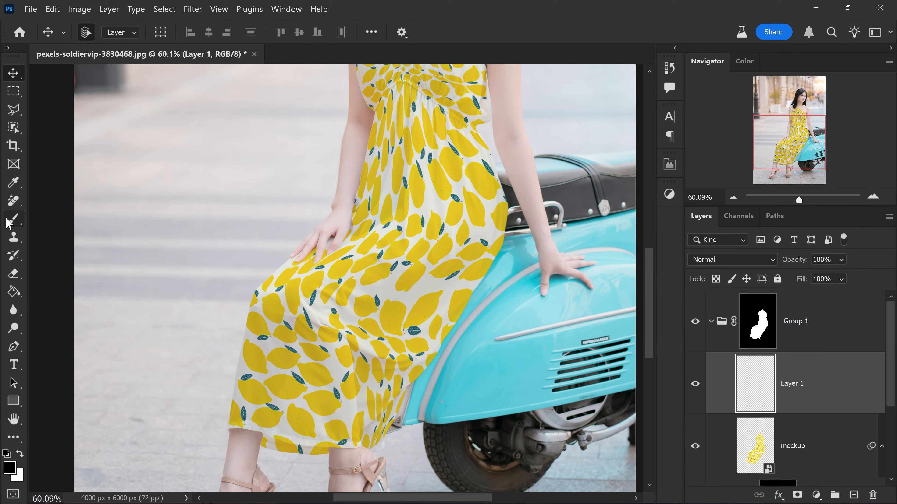
left_click(14, 220)
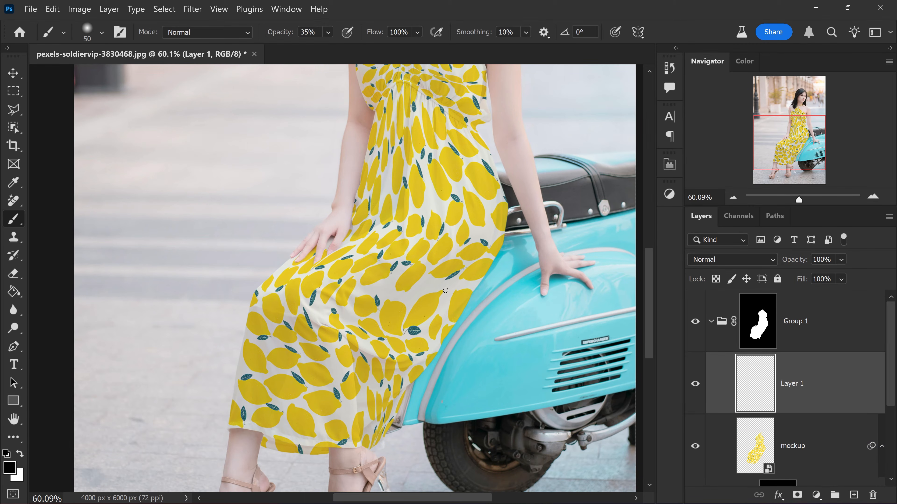
key("bracketright")
key("bracketright")
key("bracketright")
key("bracketright")
key("bracketright")
key("bracketright")
key("bracketright")
key("bracketright")
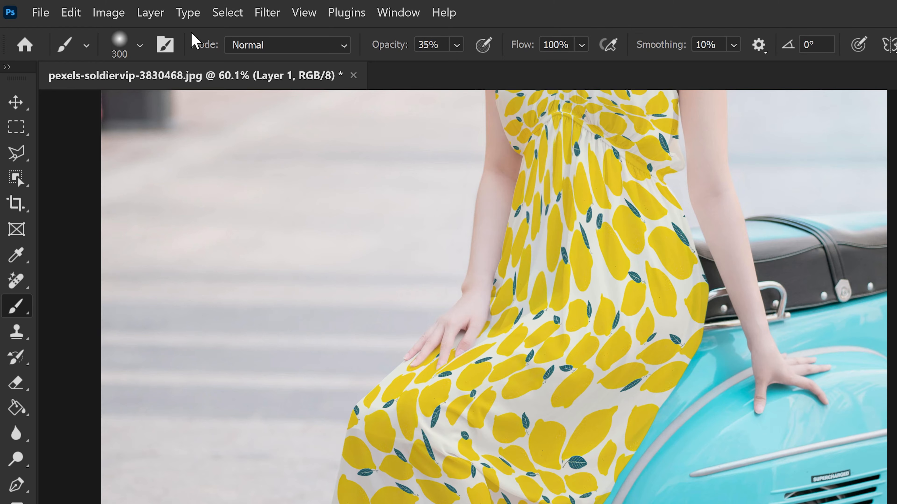
left_click(140, 45)
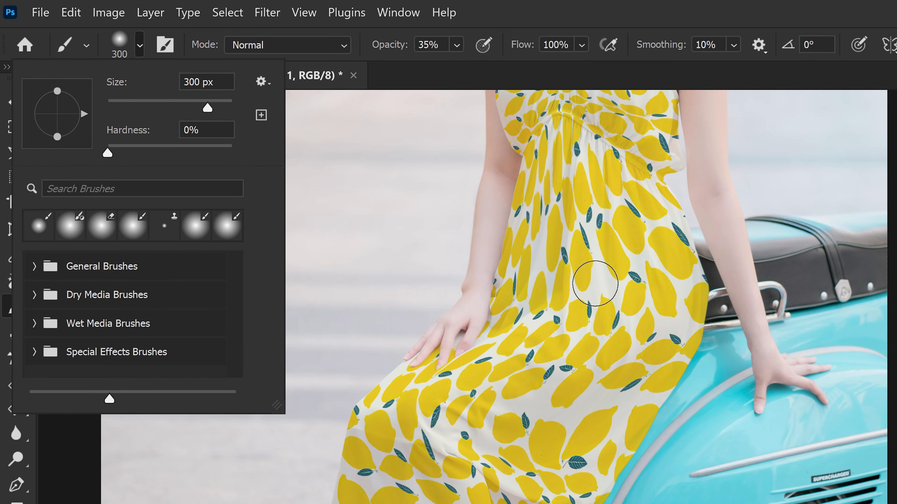
key("Return")
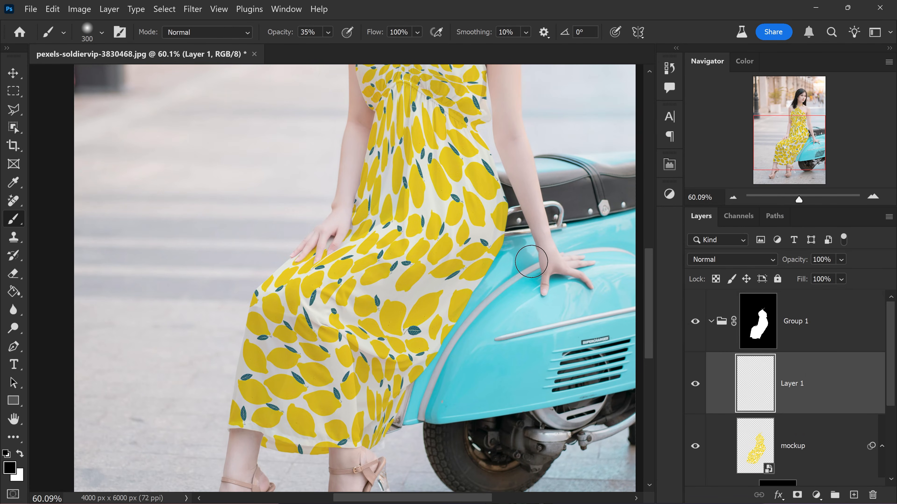
Sample the scooter's turquoise, paint it along the dress edge beside the scooter on Layer 1, and reduce the brush to 150 px
key("alt")
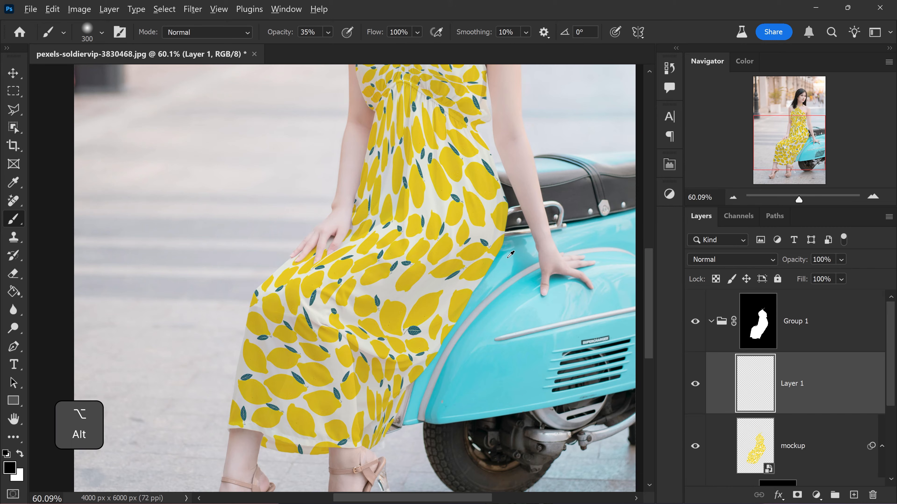
left_click(510, 254, "alt")
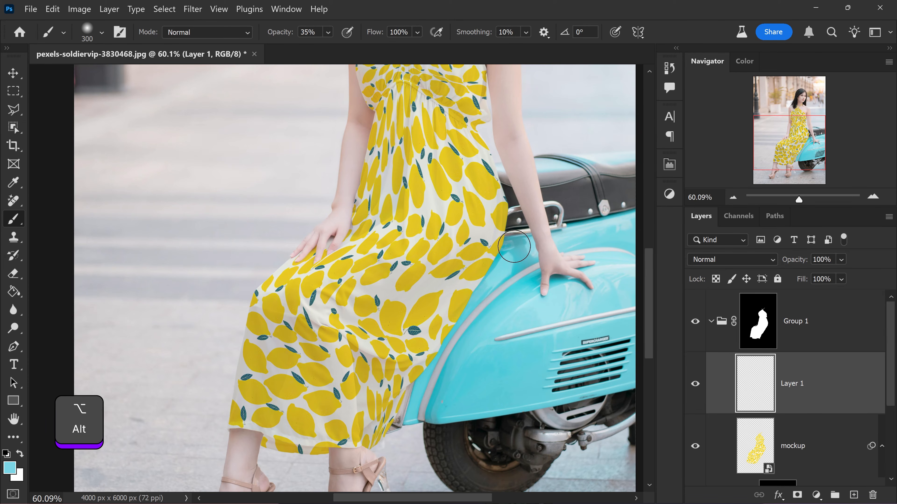
left_click_drag(510, 261, 497, 290)
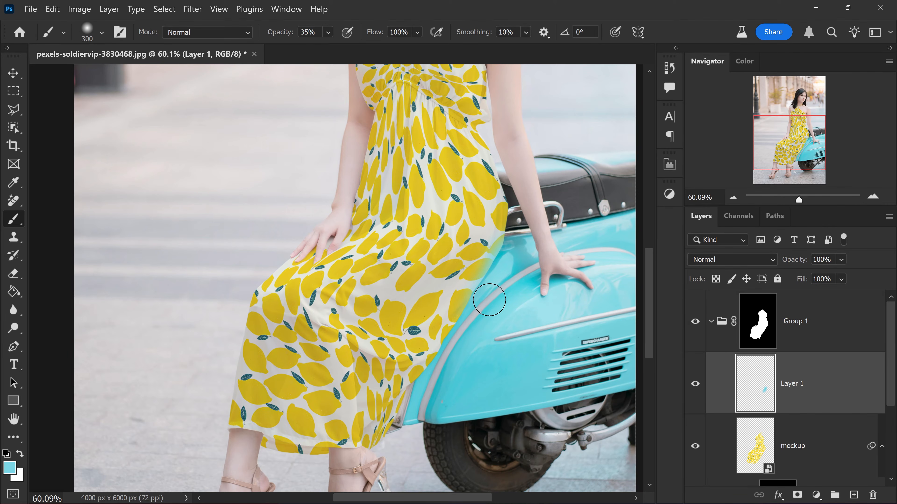
mouse_move(476, 307)
left_mouse_down()
mouse_move(444, 354)
mouse_move(451, 367)
mouse_move(436, 381)
left_mouse_up()
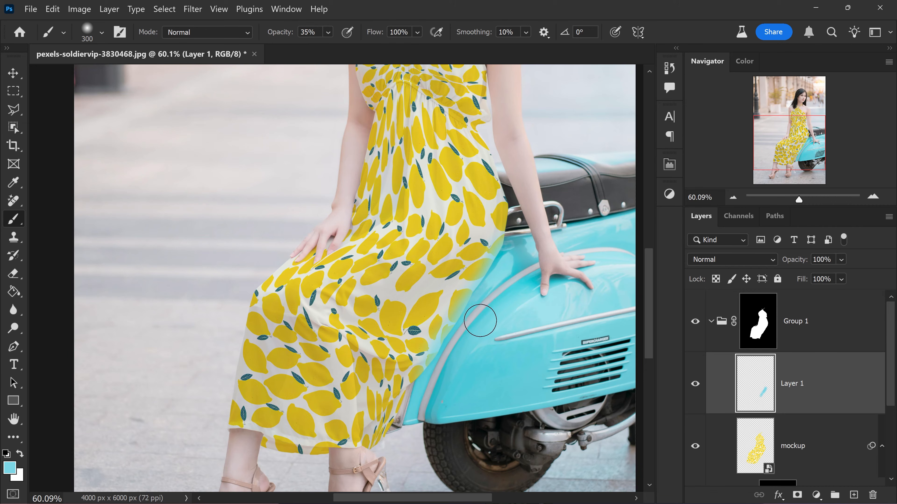
key("bracketleft")
key("bracketleft")
key("bracketleft")
key("bracketleft")
Set Layer 1's blend mode to Color and its opacity to 64%, and review the reflected tint on the dress
left_click(697, 258)
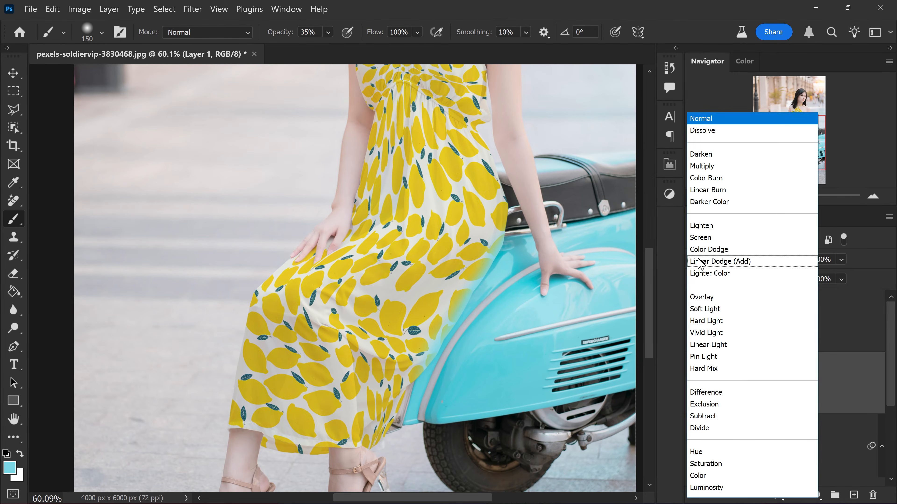
left_click(698, 475)
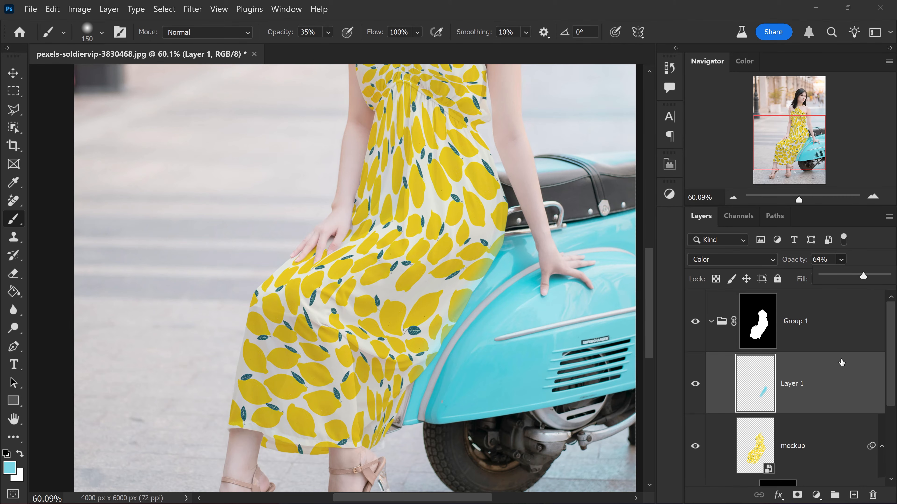
left_click(836, 379)
left_click(13, 73)
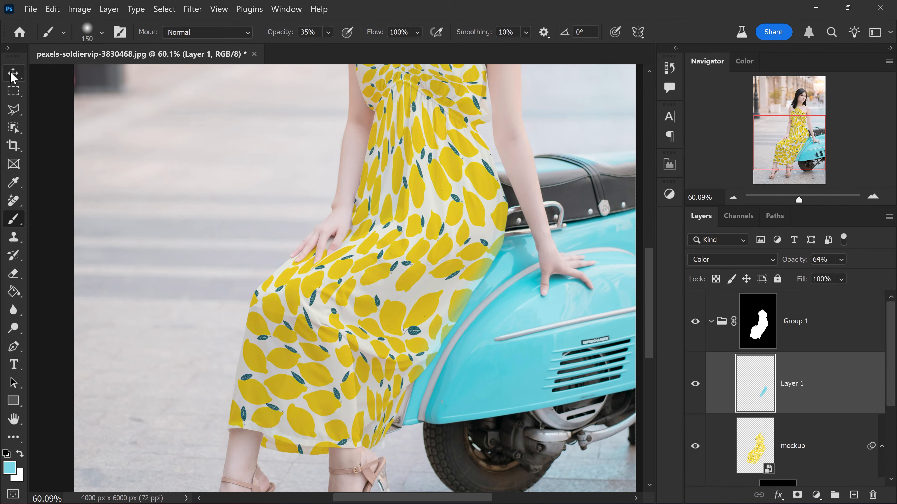
scroll(463, 293, "down", 3)
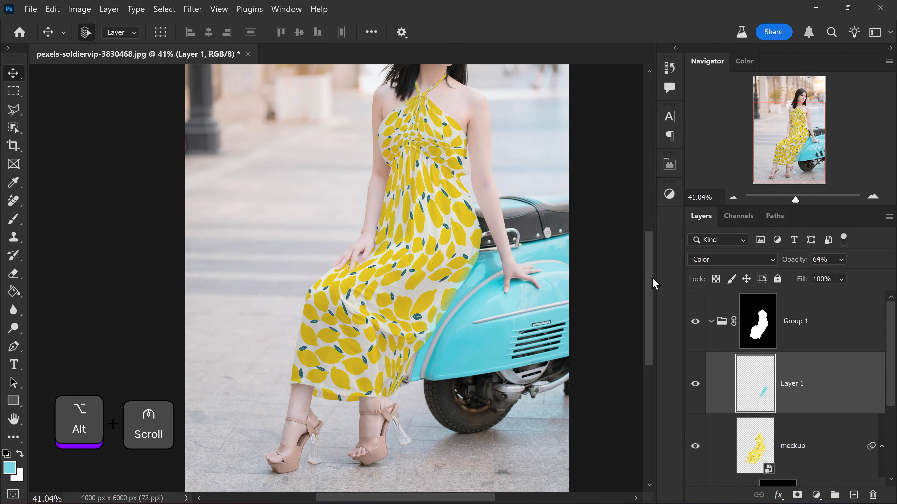
left_click_drag(650, 277, 651, 263)
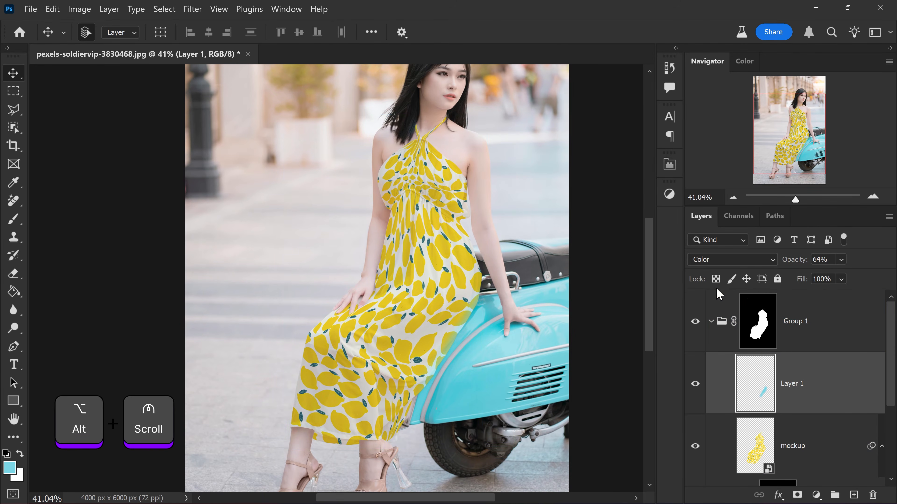
Paint white on Group 1's layer mask with a 10 px soft brush at 35% opacity along the dress strap edge beside the hair
left_click(760, 321)
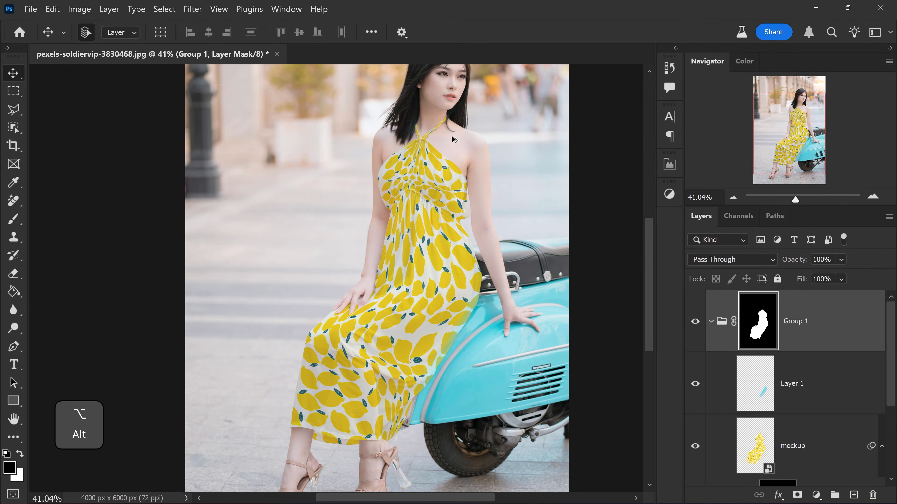
scroll(430, 144, "up", 10, "alt")
scroll(420, 187, "up", 10, "alt")
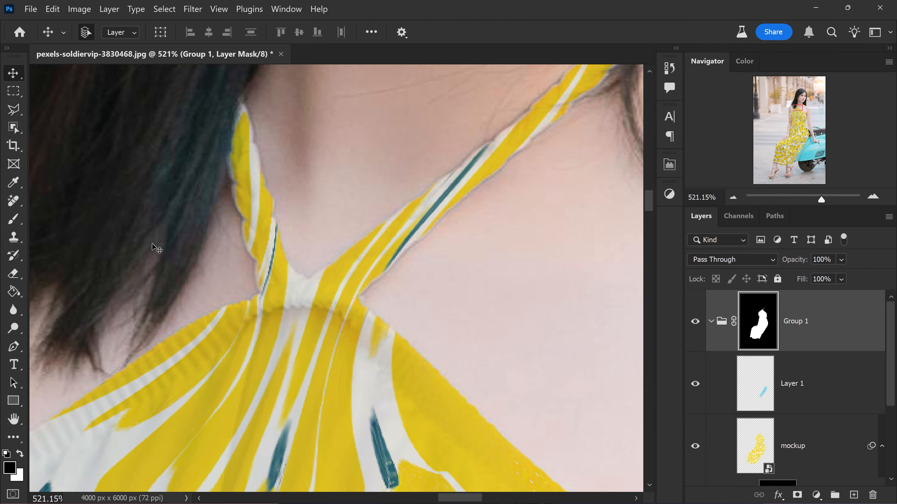
left_click(14, 220)
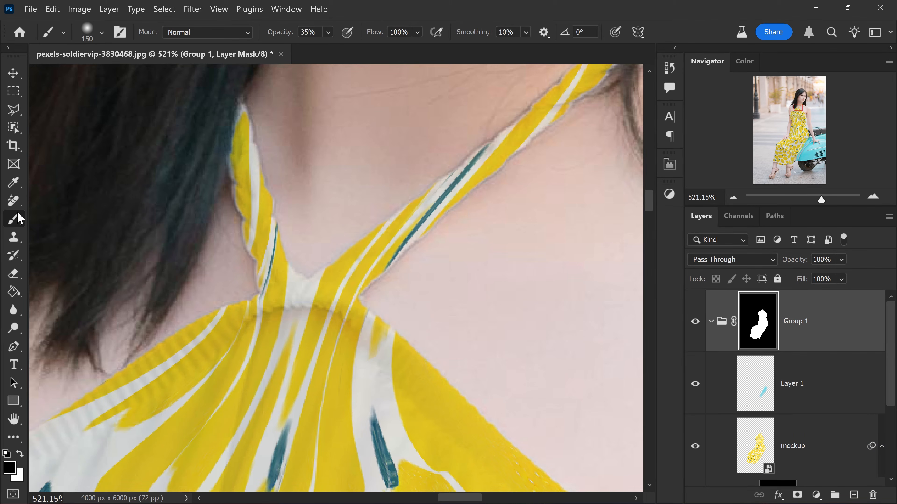
key("bracketleft")
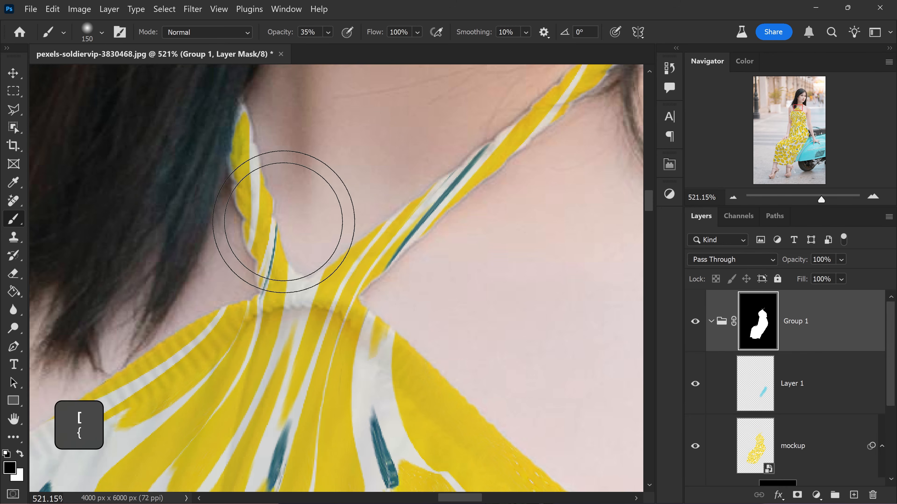
key("bracketleft")
key("bracketleft")
key("bracketleft")
key("bracketleft")
key("bracketleft")
key("bracketleft")
key("bracketleft")
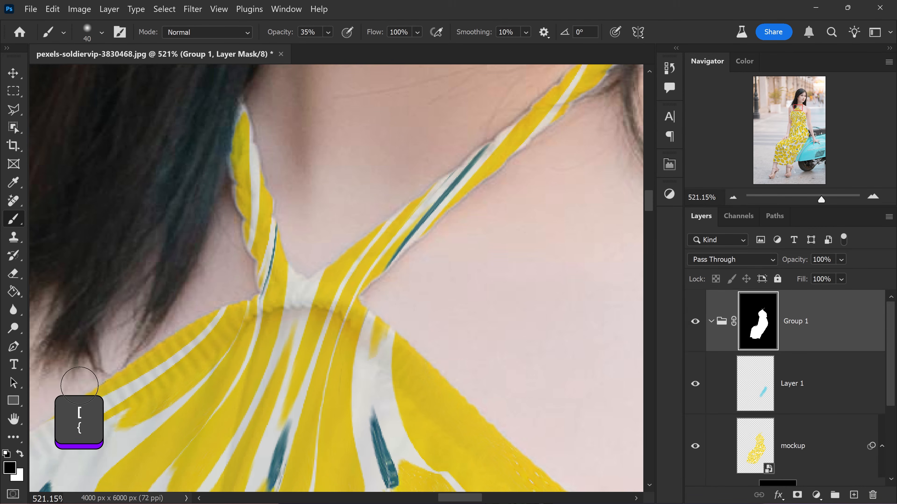
left_click(15, 455)
key("bracketleft")
key("bracketleft")
key("bracketleft")
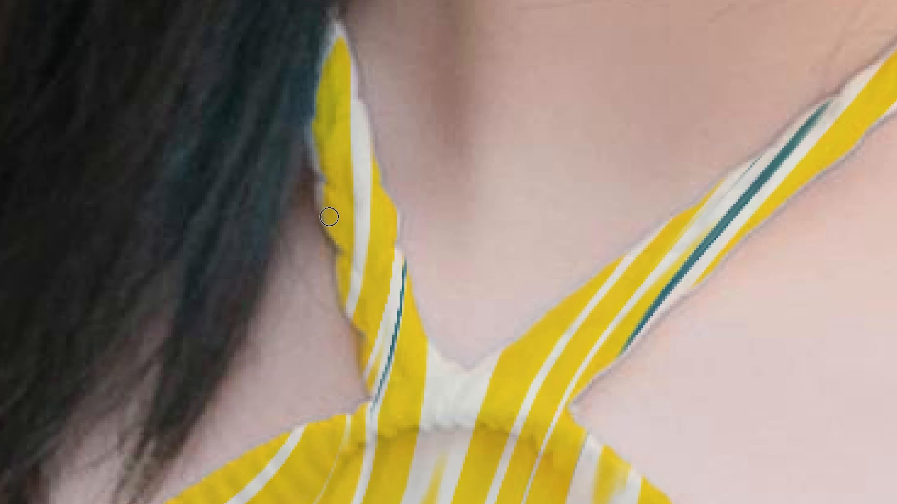
mouse_move(324, 190)
left_mouse_down()
mouse_move(311, 150)
mouse_move(323, 92)
left_mouse_up()
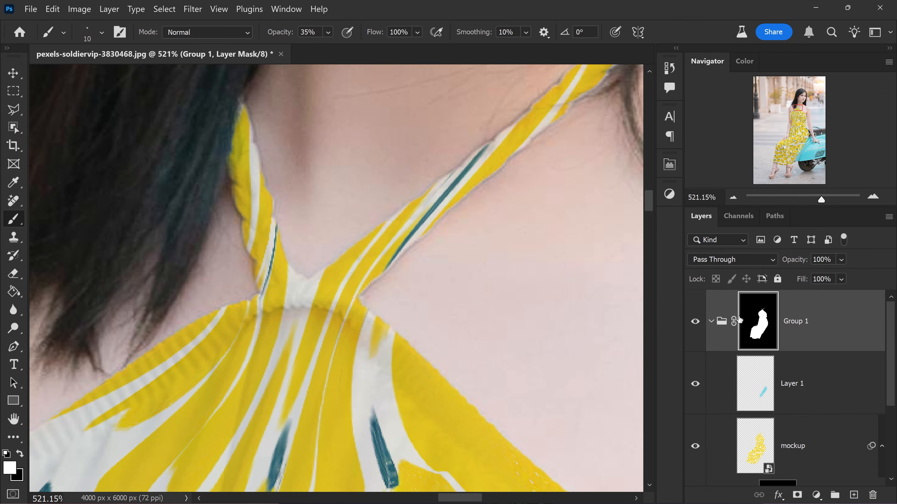
Inspect Group 1's layer mask on its own and feather it by 1.1 px to soften the dress edges
left_click(759, 328, "alt")
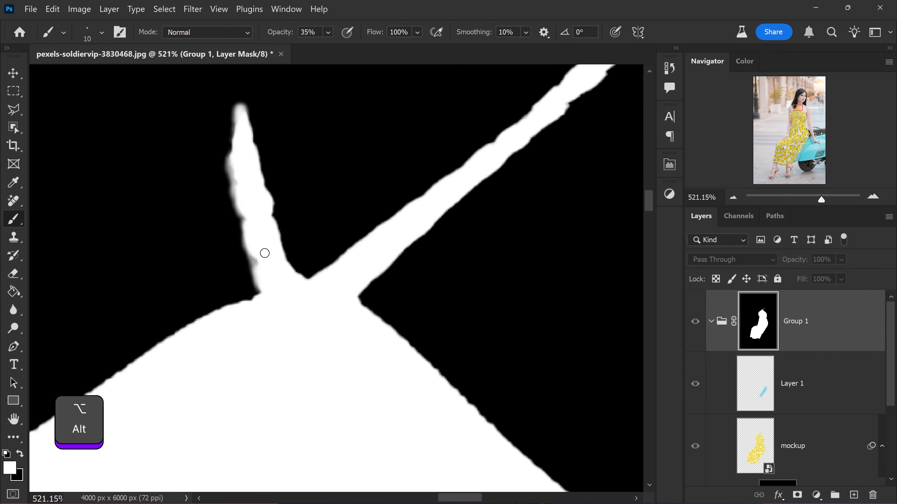
left_click(751, 324, "alt")
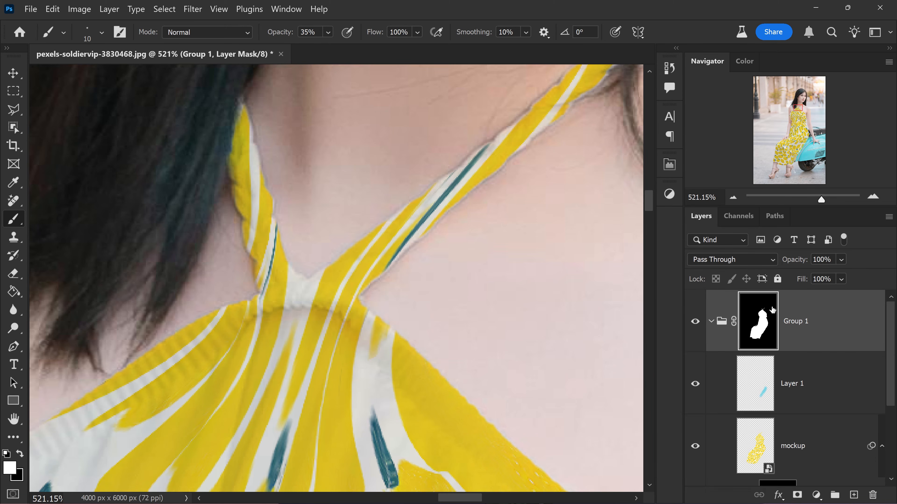
left_click(669, 166)
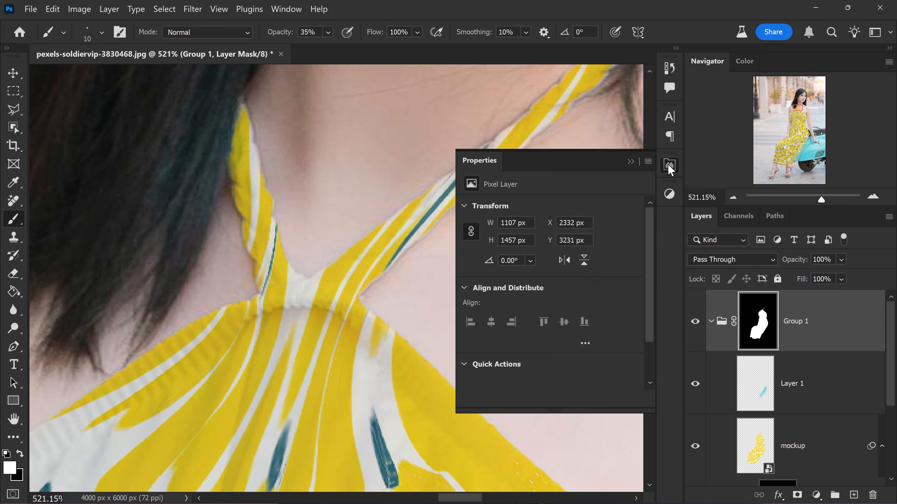
key("alt")
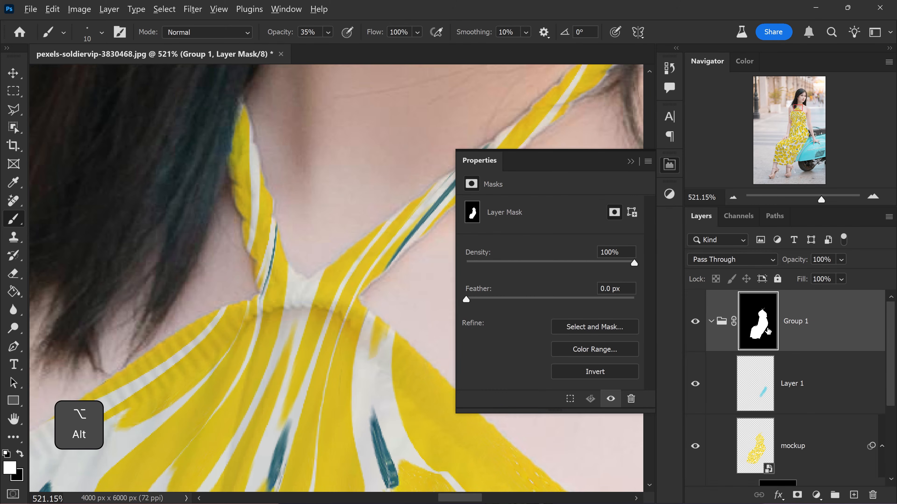
left_click(767, 330, "alt")
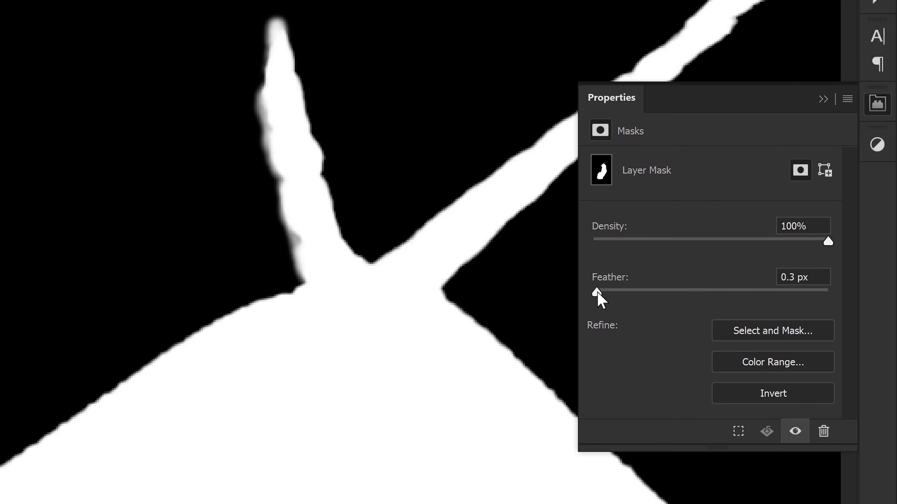
left_click_drag(602, 296, 607, 291)
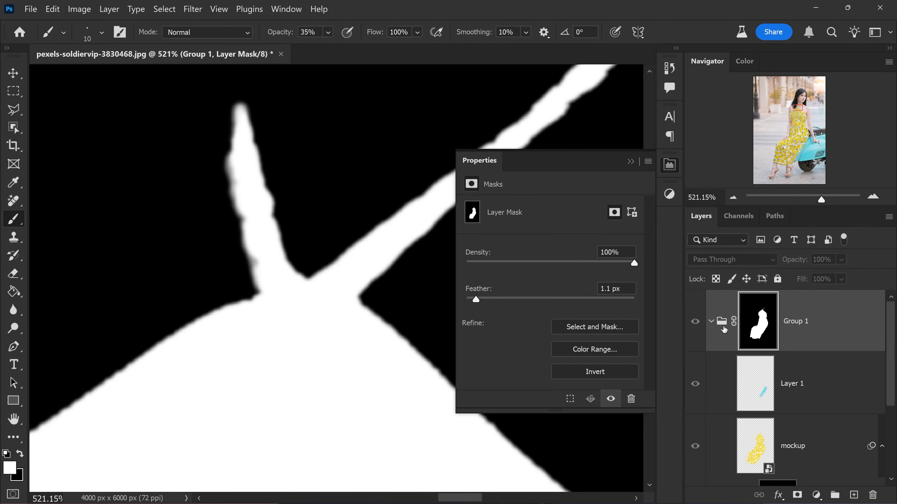
key("alt")
left_click(765, 329, "alt")
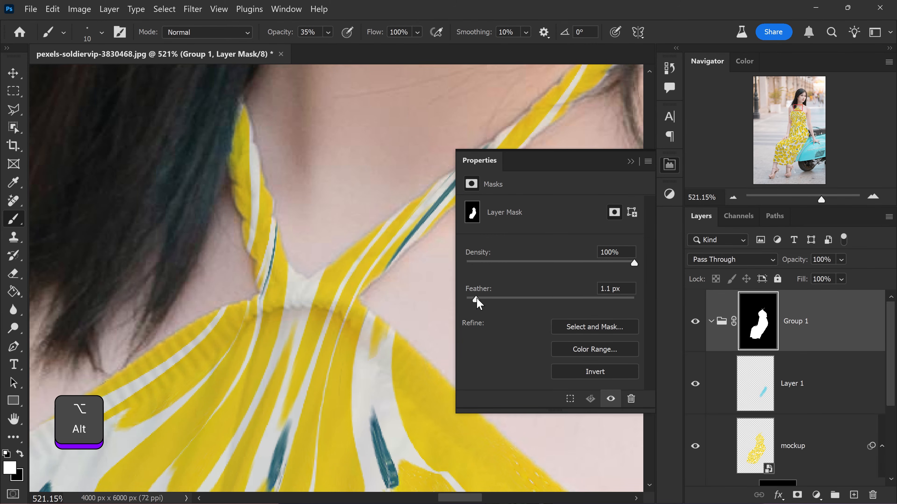
mouse_move(477, 300)
left_mouse_down()
mouse_move(440, 305)
mouse_move(476, 301)
left_mouse_up()
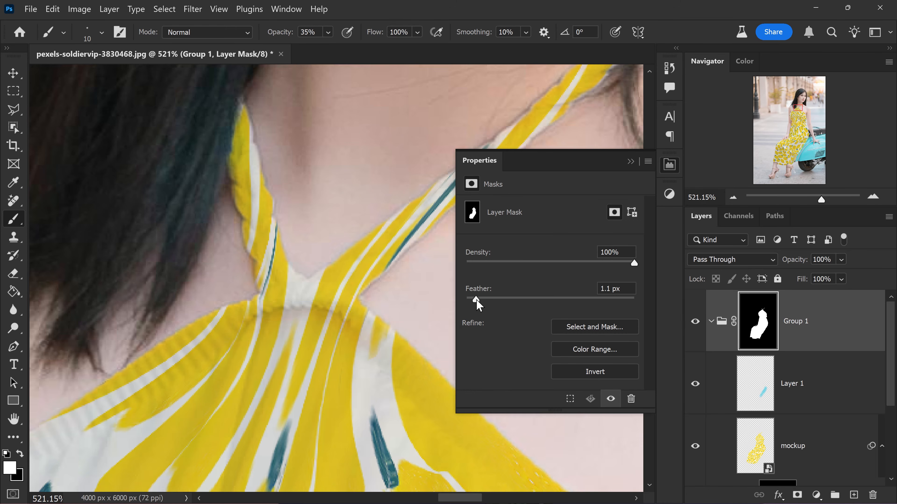
left_click(631, 162)
left_click(13, 73)
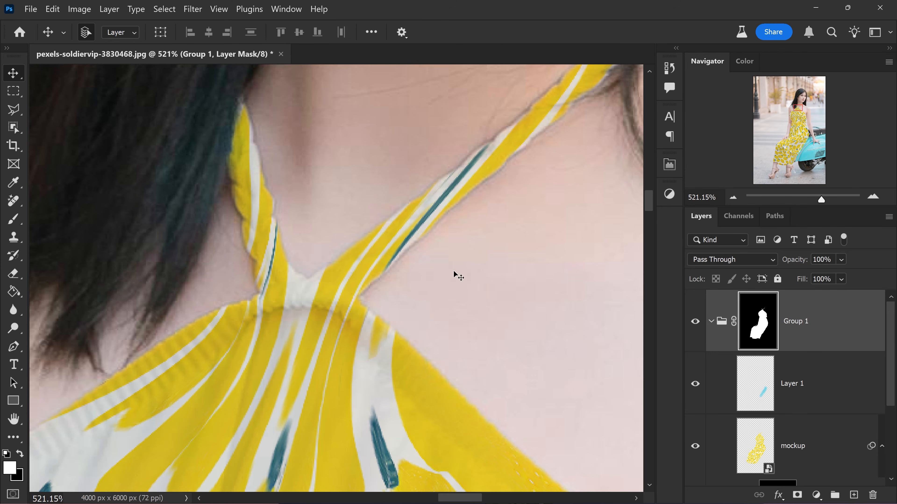
In the mockup layer's blending options, set the Blend If Underlying Layer highlight limit to 227
scroll(454, 287, "down", 5)
scroll(453, 287, "down", 13)
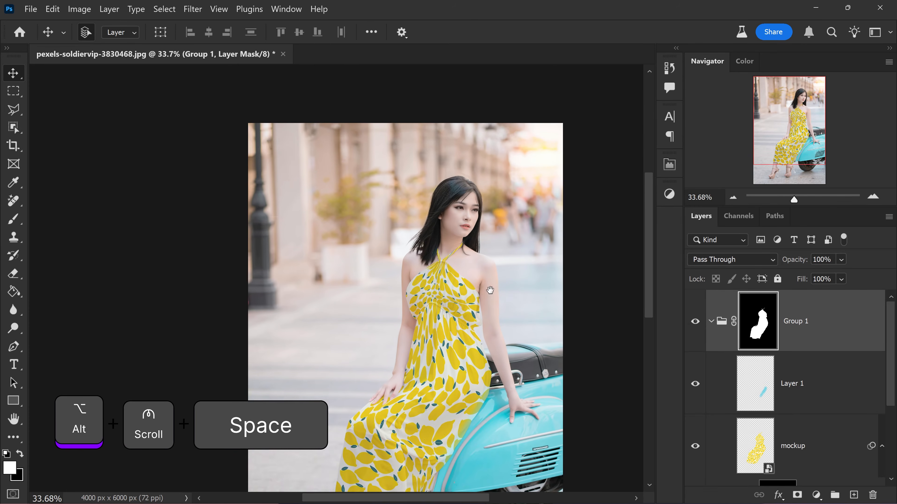
left_click_drag(490, 291, 481, 221)
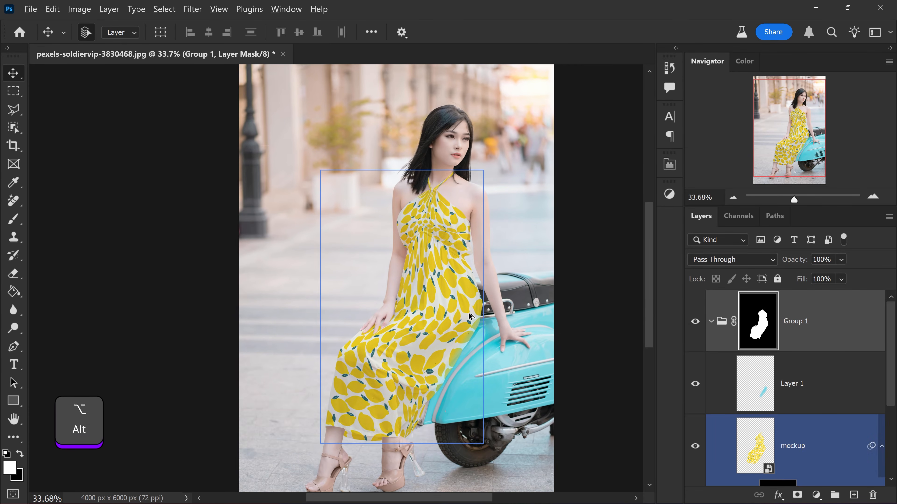
scroll(471, 293, "down", 1)
left_click_drag(473, 348, 473, 321)
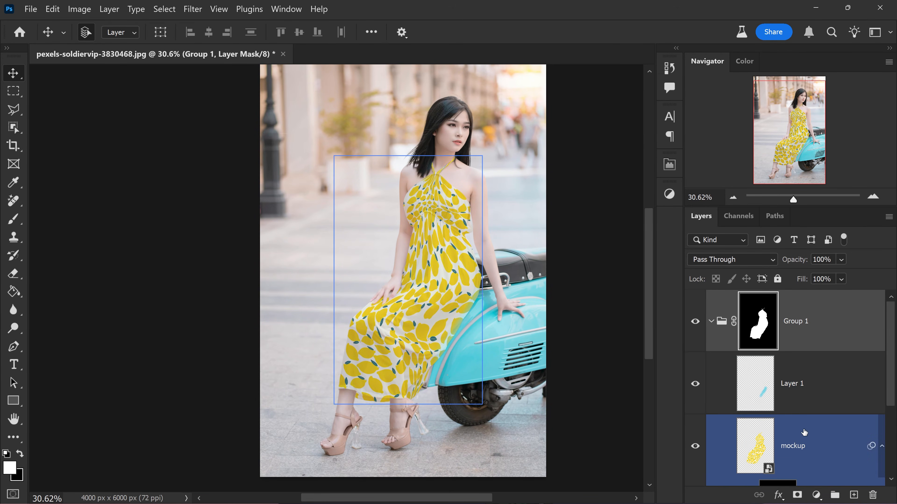
scroll(810, 445, "down", 1)
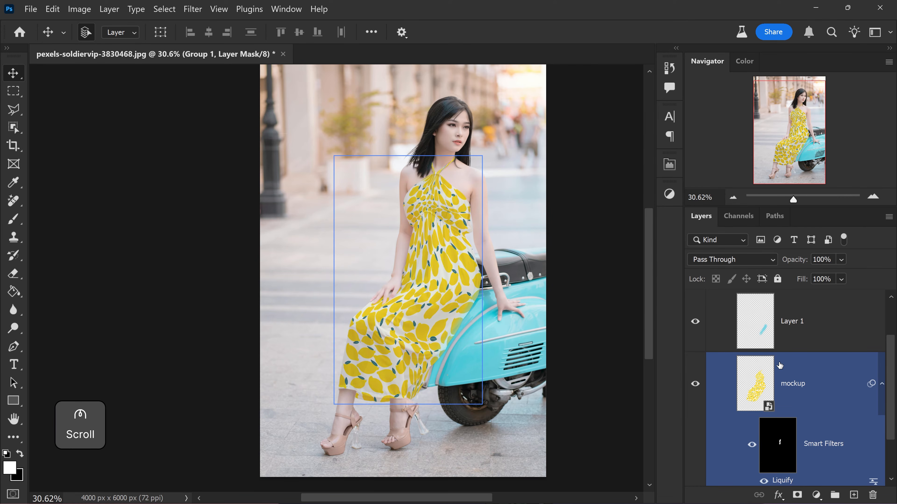
left_click(802, 376)
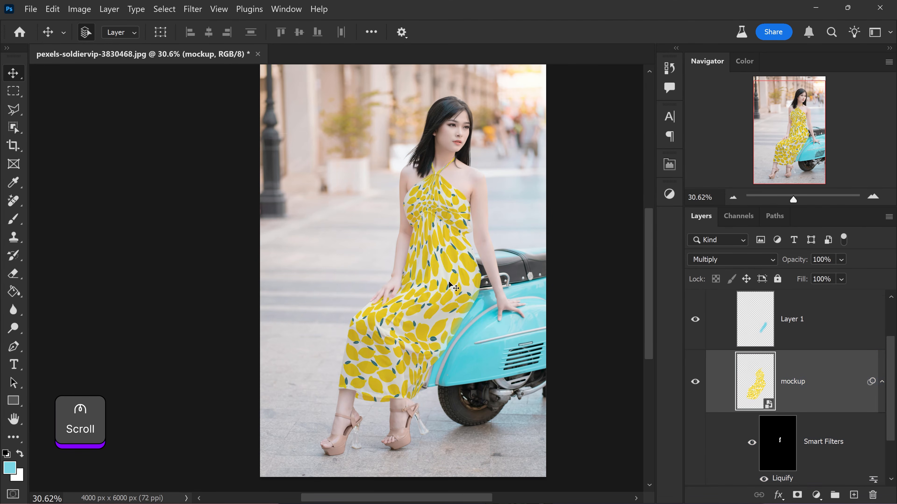
double_click(826, 368)
left_click_drag(473, 82, 629, 94)
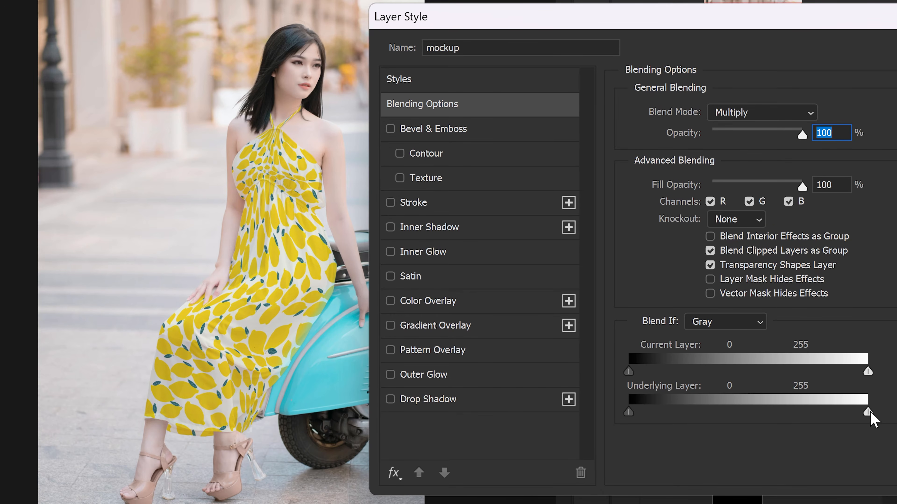
left_click_drag(867, 412, 844, 414)
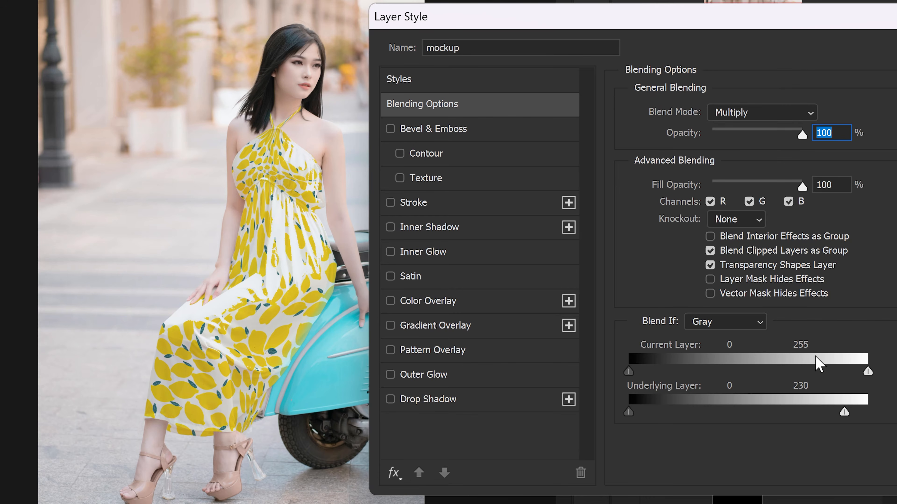
left_click_drag(844, 414, 841, 415)
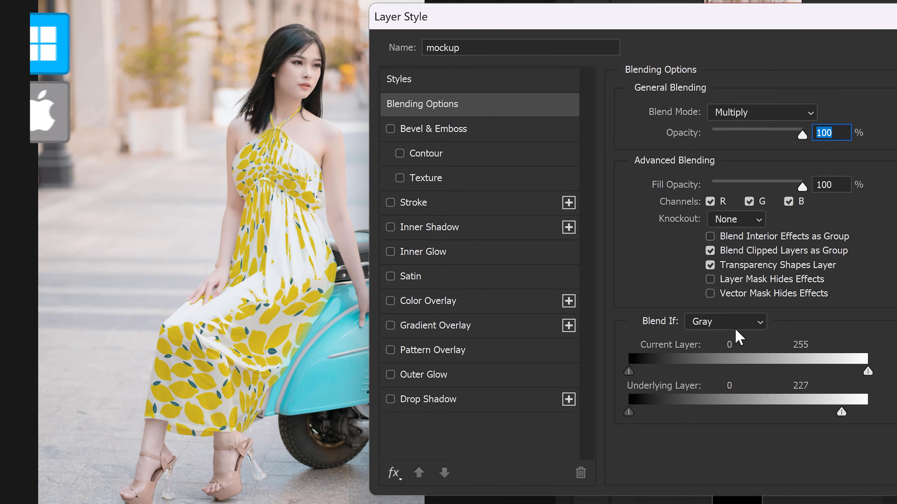
Split the Underlying Layer highlight limit to 227 / 250 for a smooth transition and apply the layer style
key("alt")
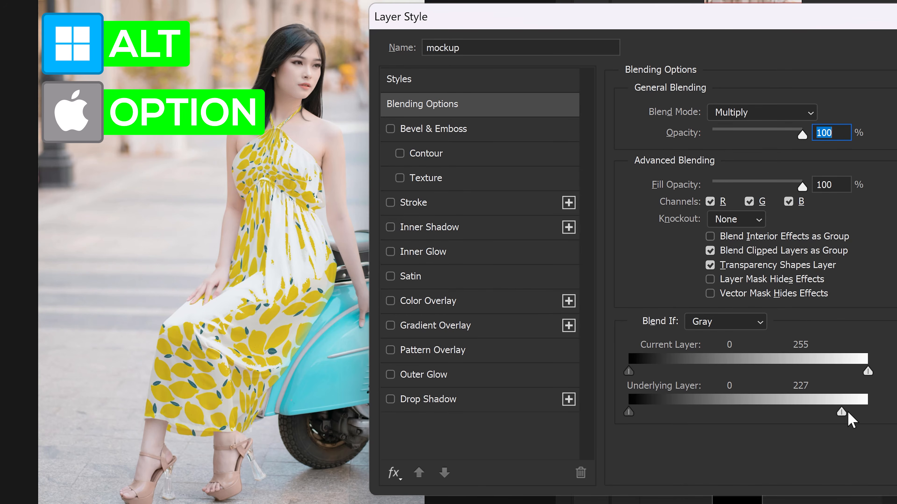
left_click_drag(844, 413, 865, 413)
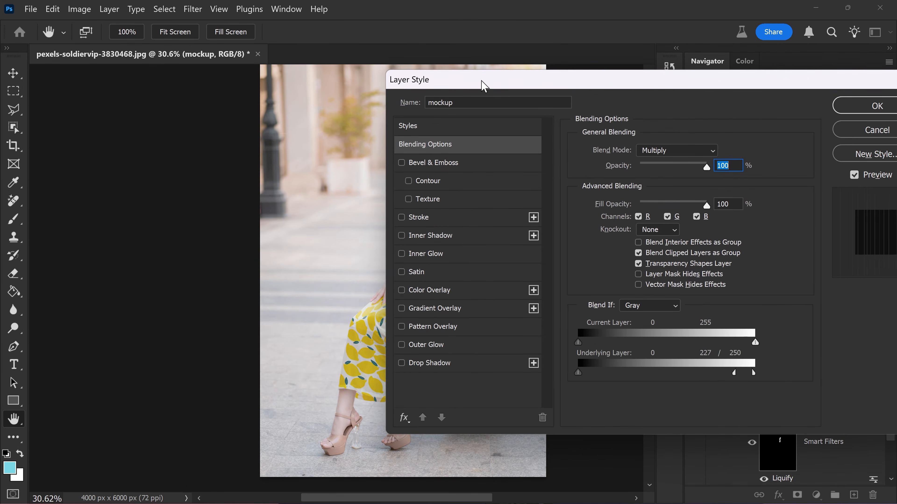
left_click(839, 108)
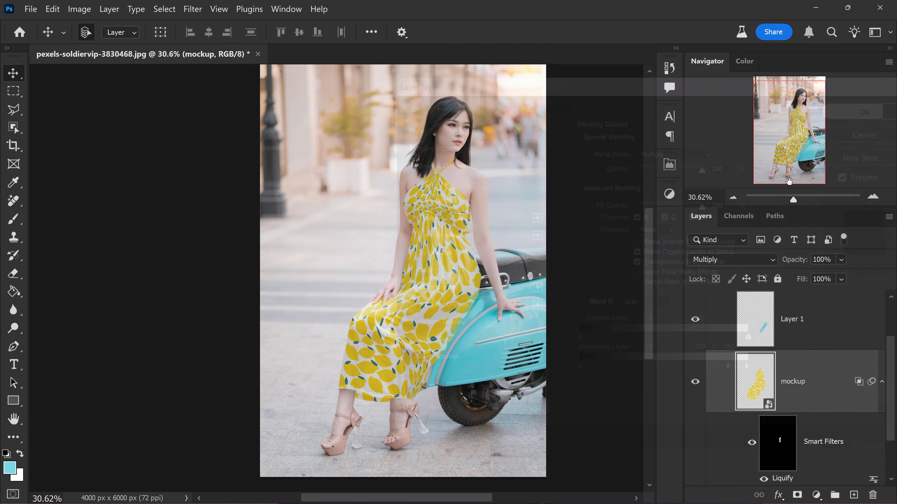
scroll(458, 324, "up", 1)
scroll(458, 325, "up", 1)
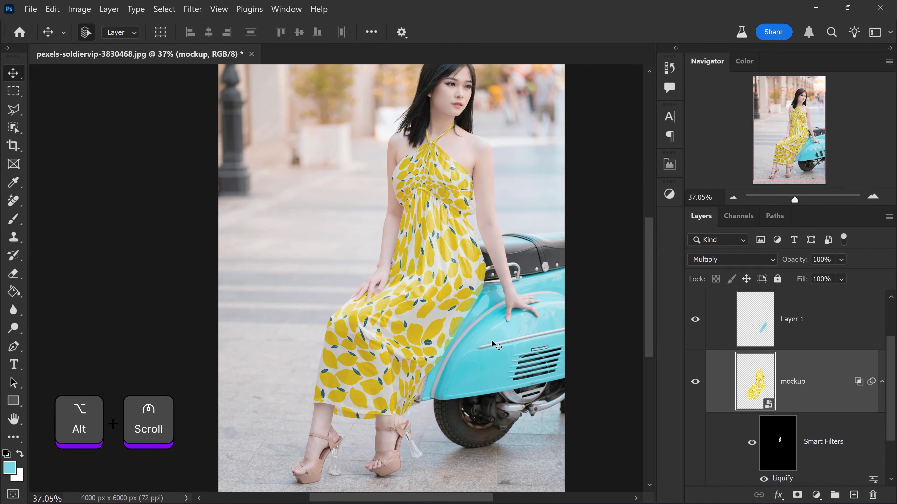
Hide Group 1 and make the Background layer active to work on the original white dress
scroll(834, 384, "down", 2)
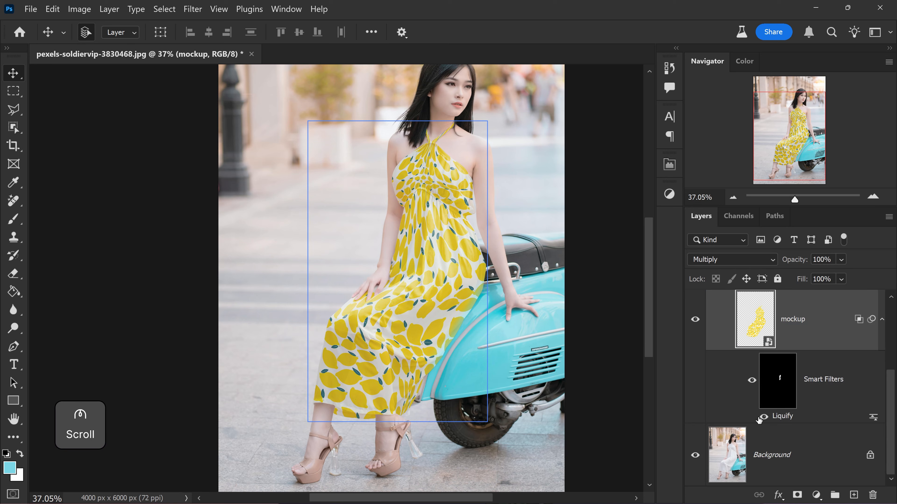
left_click(762, 451)
scroll(799, 385, "up", 2)
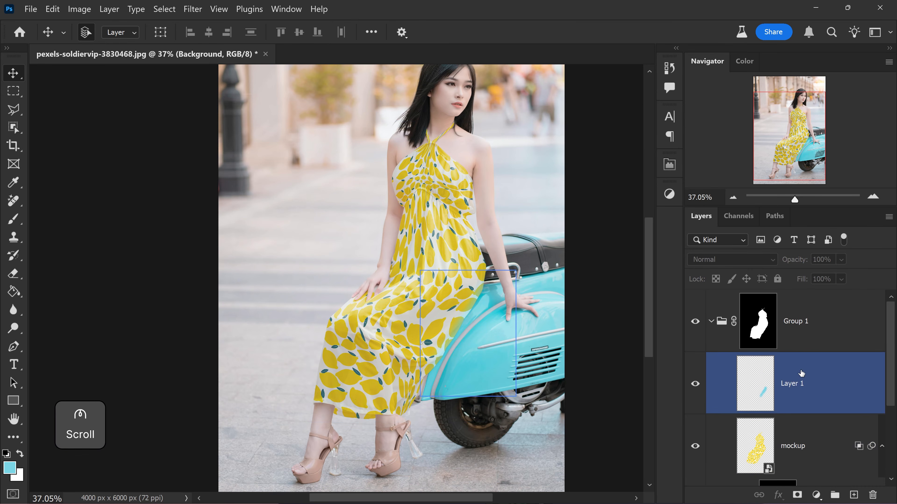
left_click(708, 326)
left_click(694, 323)
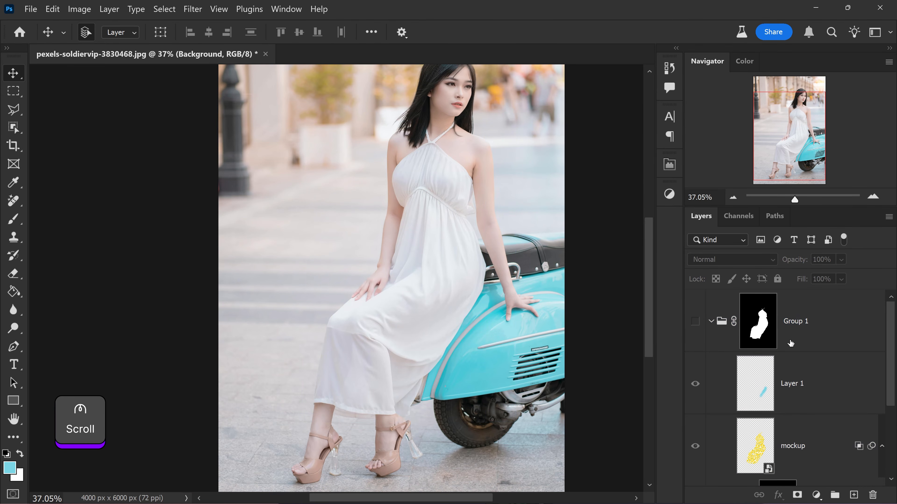
scroll(791, 343, "down", 2)
left_click(793, 345)
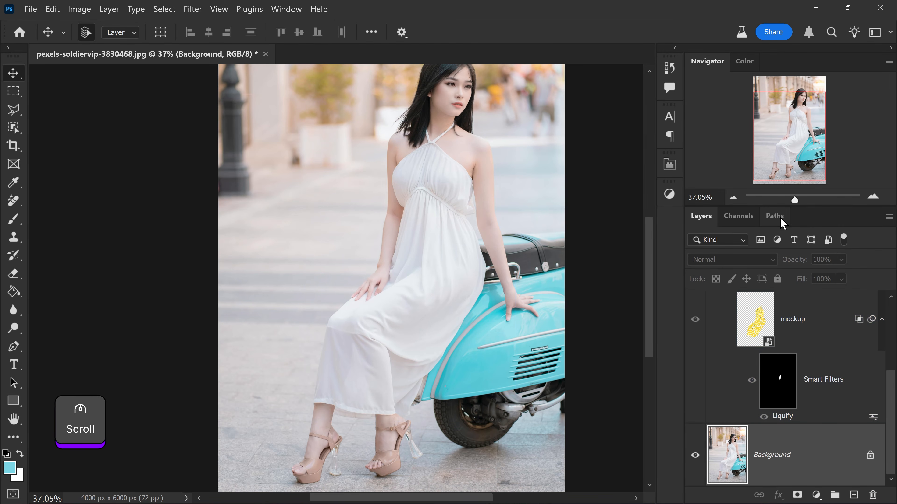
Load the RGB channel's luminosity as a selection of the photo's bright areas
left_click(739, 217)
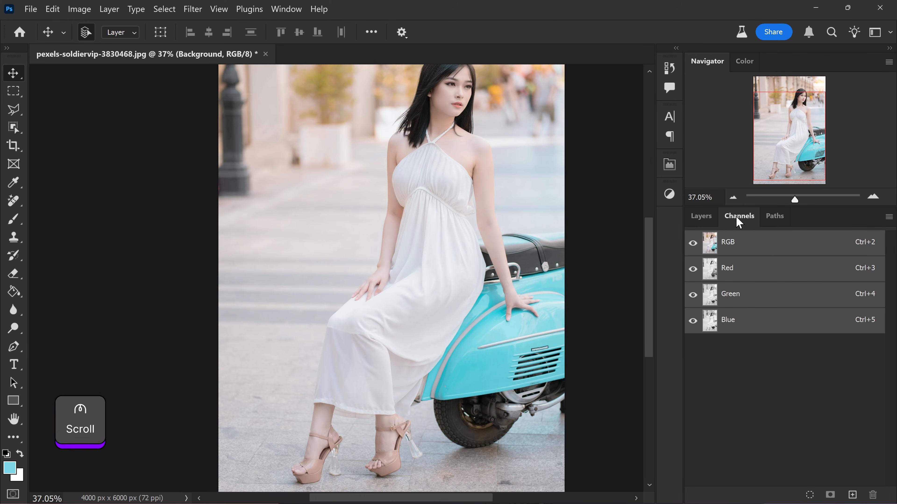
key("ctrl")
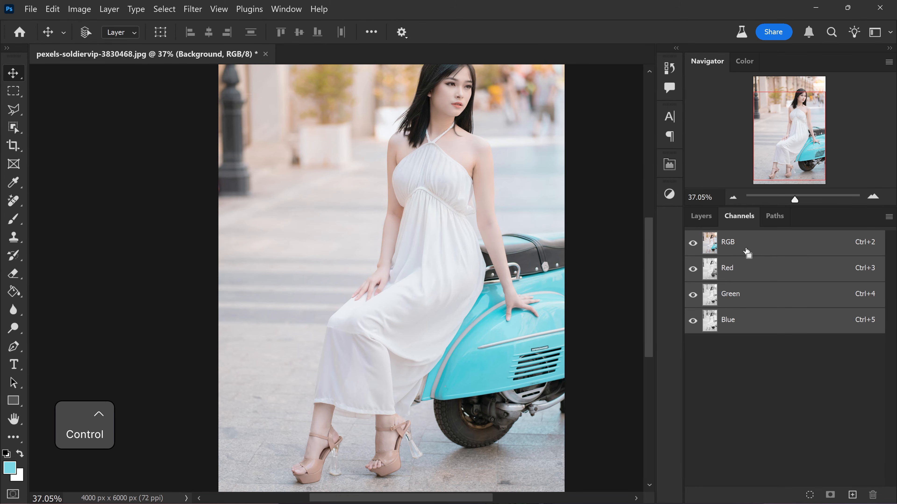
left_click(713, 245, "ctrl")
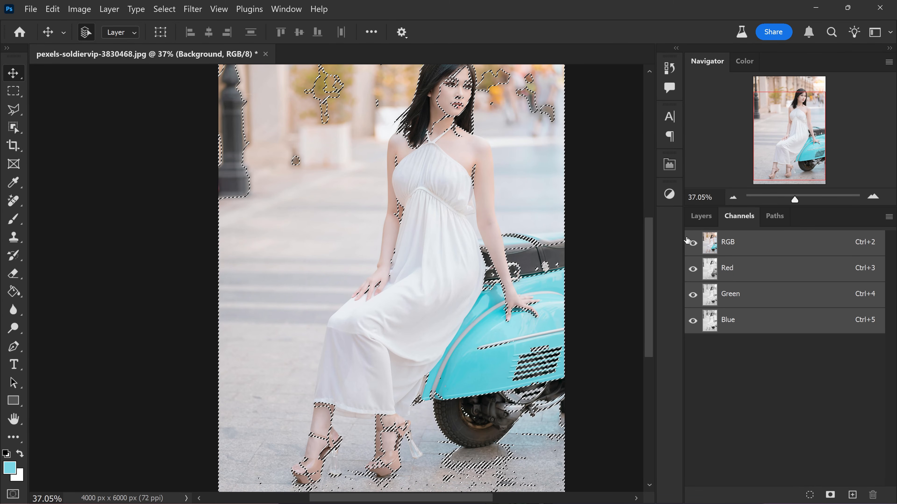
Add a Curves adjustment layer above the Background, using the luminosity selection as its mask
left_click(702, 219)
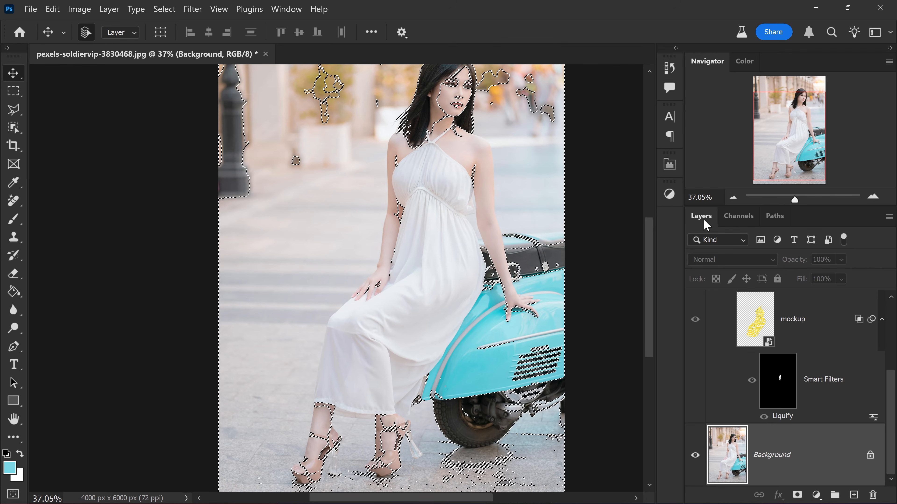
left_click(668, 195)
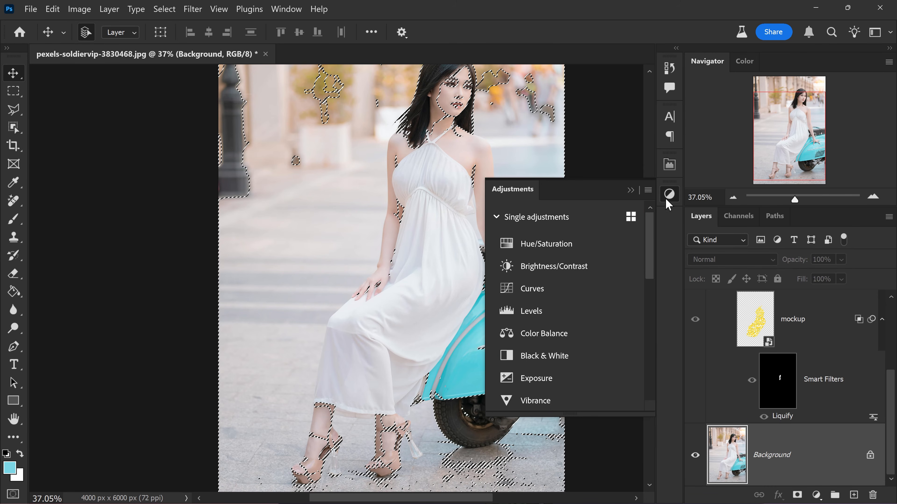
left_click(531, 289)
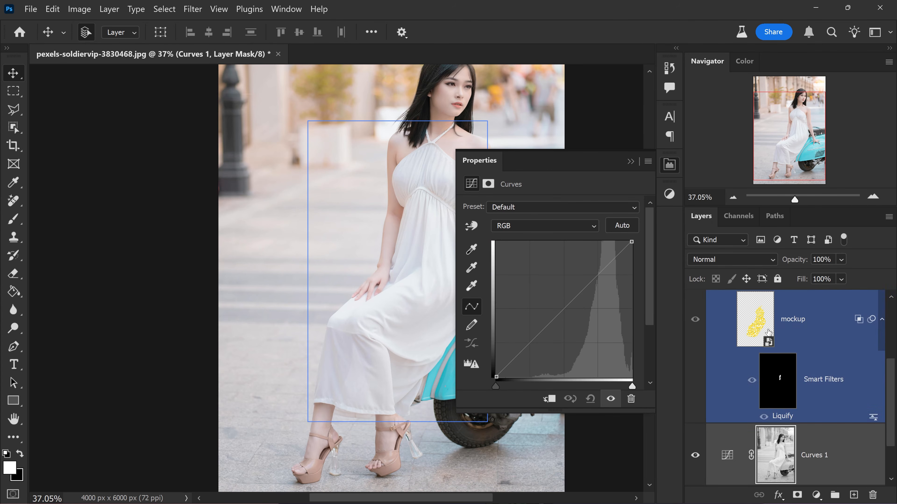
Show Group 1 again and raise the midpoint of the RGB curve to brighten the highlights
scroll(767, 332, "up", 3)
left_click(698, 322)
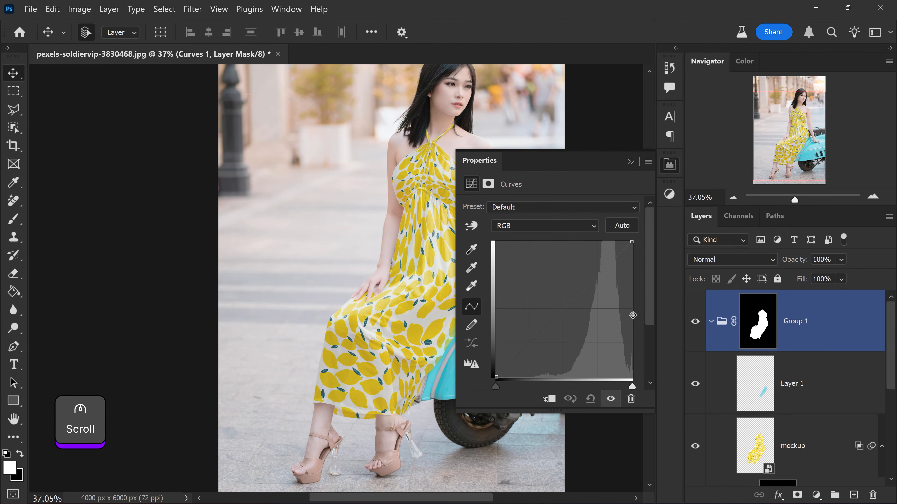
left_click_drag(565, 308, 556, 298)
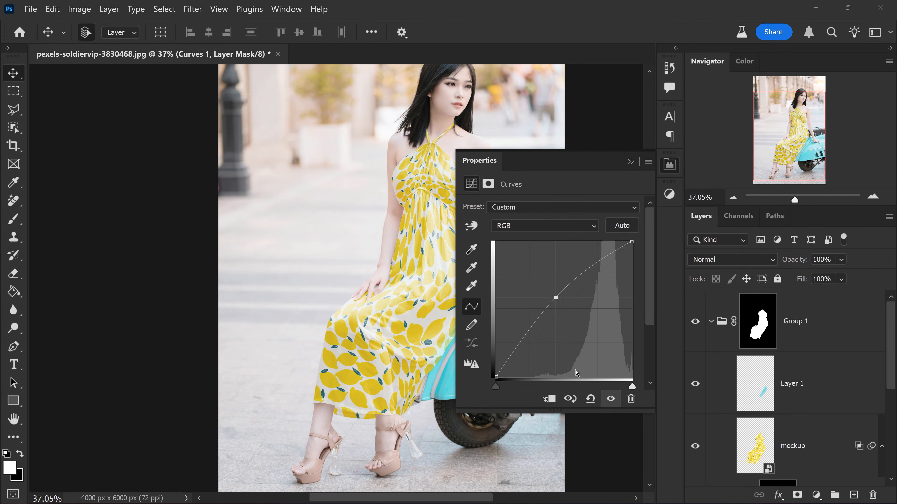
Move the Curves 1 layer above mockup inside Group 1, clip it to mockup and fine-tune its curve midpoint
left_click(810, 414)
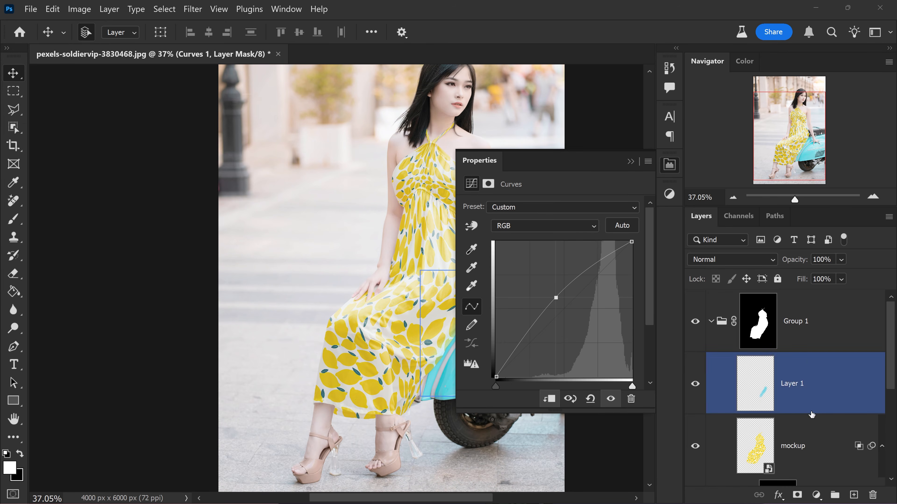
left_click(815, 426)
scroll(810, 425, "down", 2)
scroll(823, 447, "down", 2)
scroll(820, 448, "up", 1)
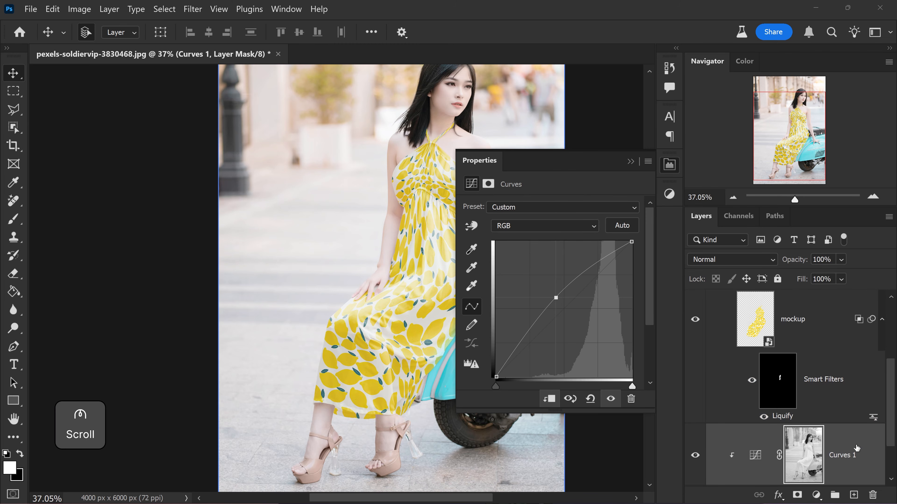
left_click_drag(856, 449, 844, 322)
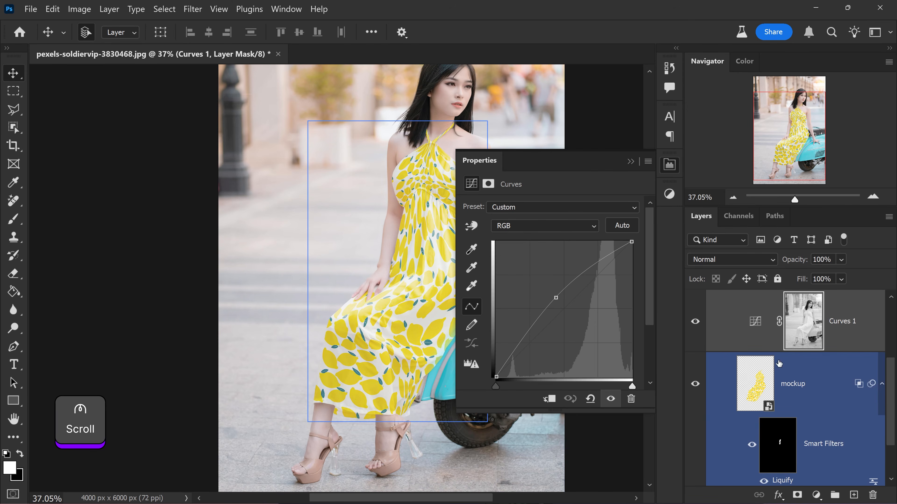
left_click(762, 378)
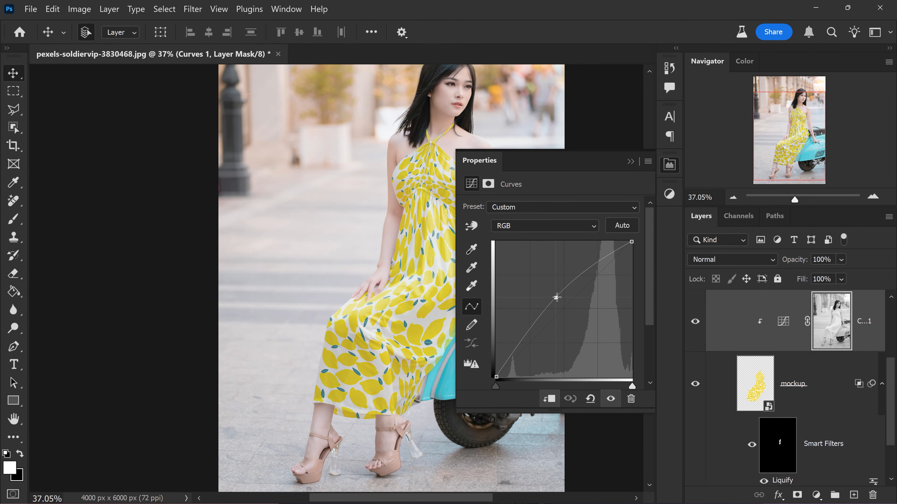
left_click_drag(556, 297, 557, 296)
left_click(630, 162)
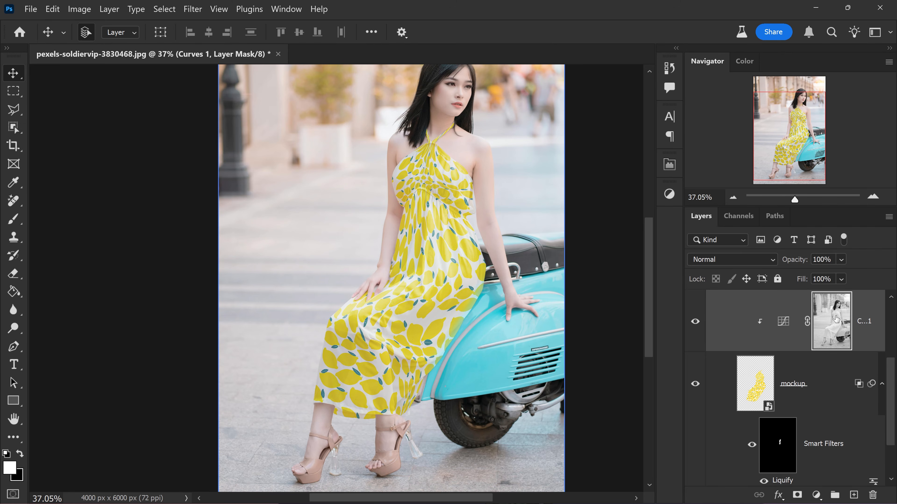
Apply Levels to the Curves 1 mask with shadow input 228 and midtone 1.43 to restrict it to the brightest highlights
key("ctrl")
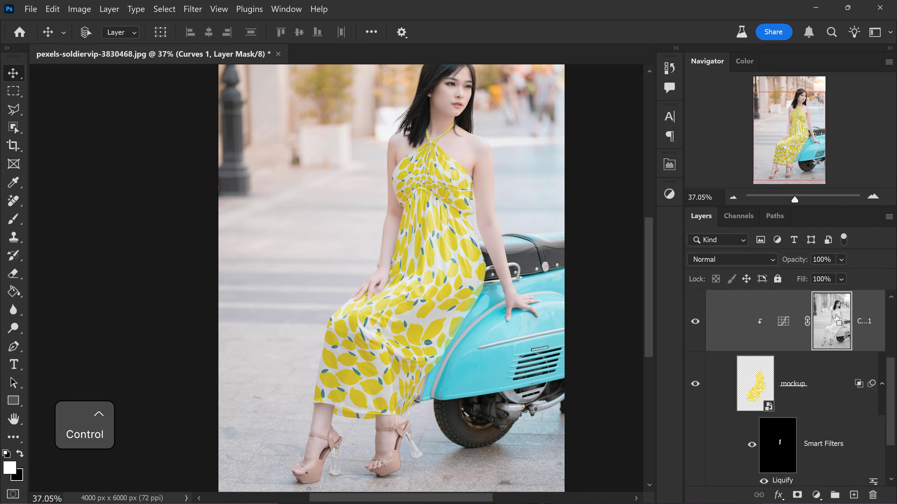
key("ctrl+l")
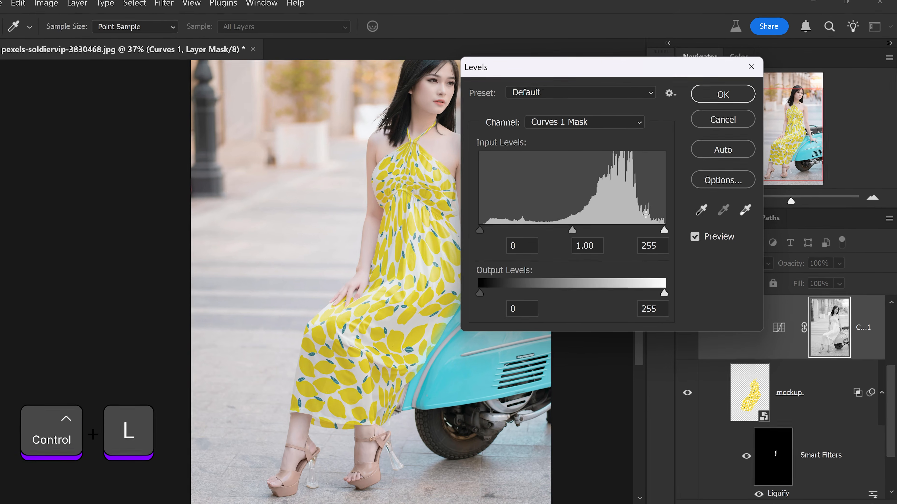
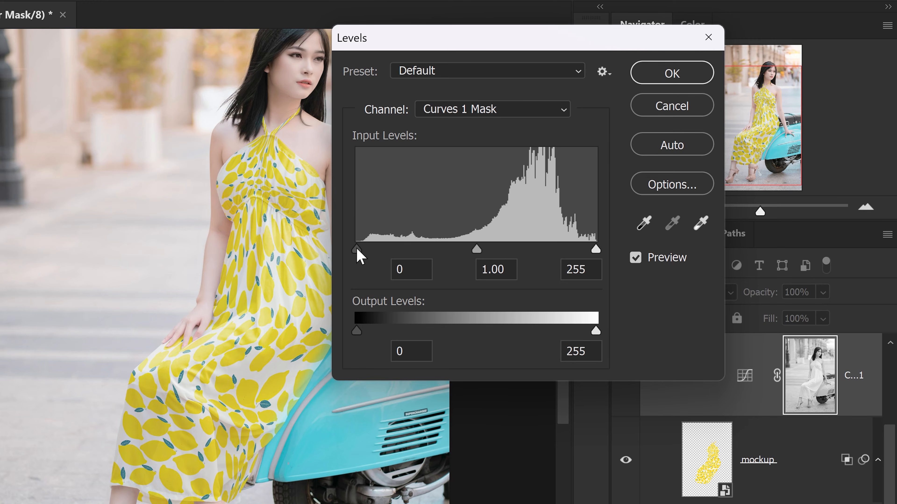
left_click_drag(357, 249, 542, 250)
left_click_drag(547, 248, 571, 249)
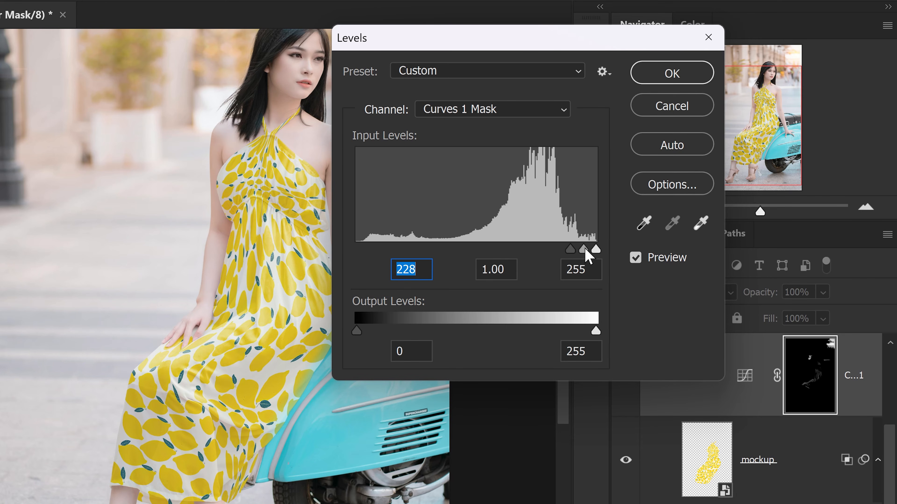
left_click_drag(583, 250, 580, 249)
key("Tab")
key("Right")
key("shift+Left")
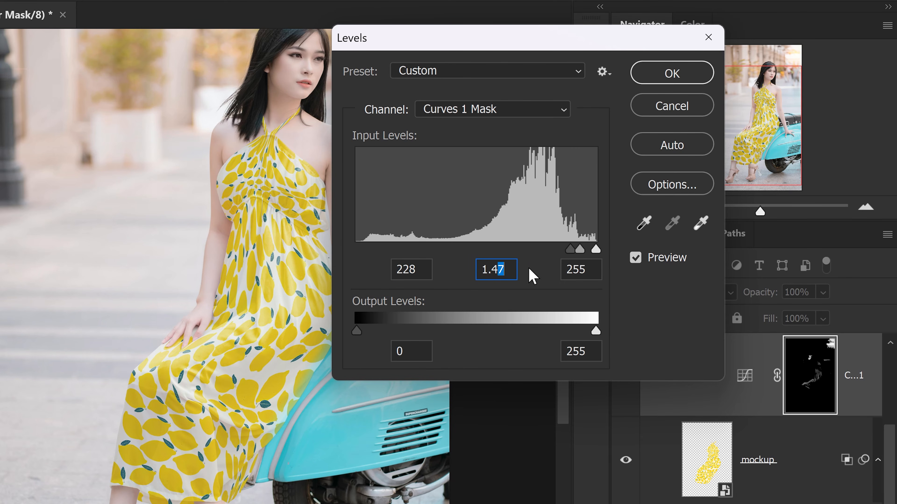
type("3")
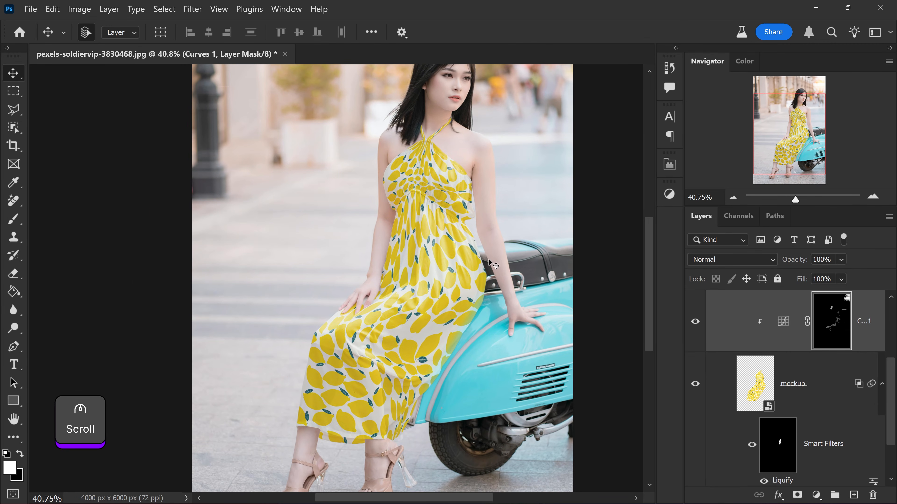
Add a Levels adjustment layer above Curves 1 in Group 1 and raise its shadow input level to darken the dress's shadows
scroll(790, 354, "up", 1)
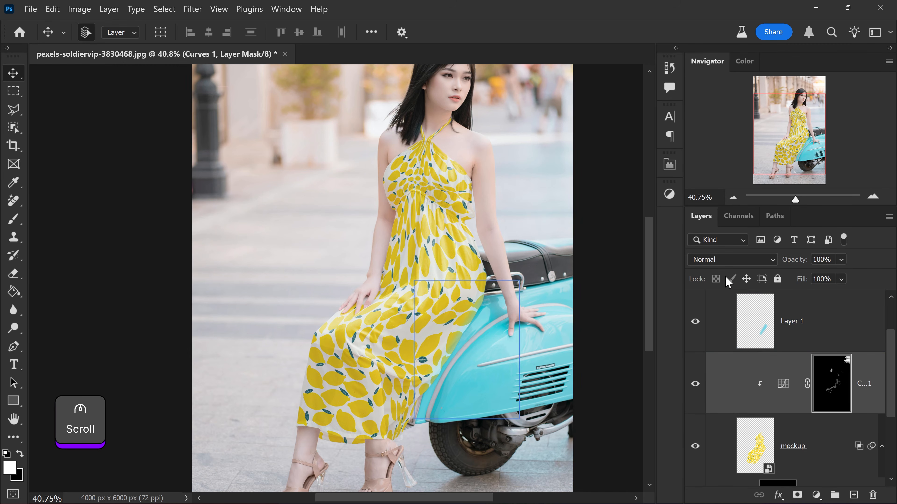
left_click(668, 196)
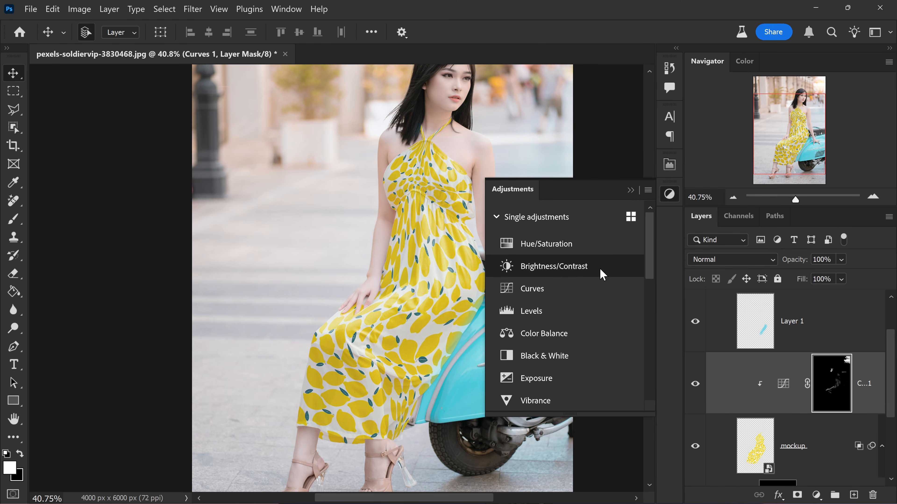
left_click(531, 311)
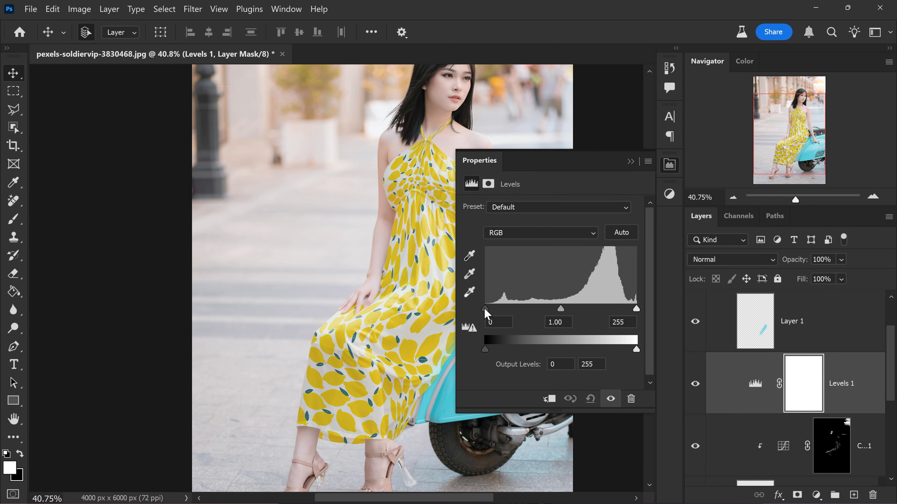
left_click_drag(486, 312, 490, 313)
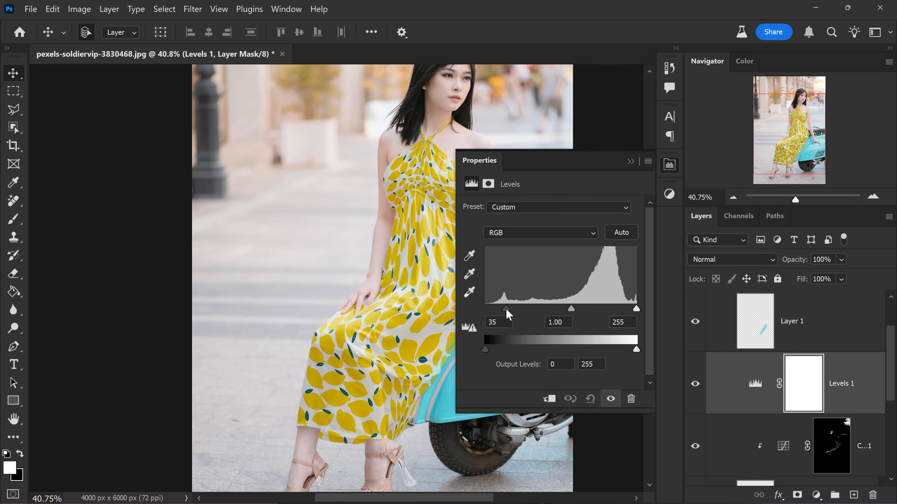
mouse_move(507, 313)
left_mouse_down()
mouse_move(554, 313)
mouse_move(516, 308)
left_mouse_up()
left_click_drag(505, 305, 504, 305)
left_click(631, 161)
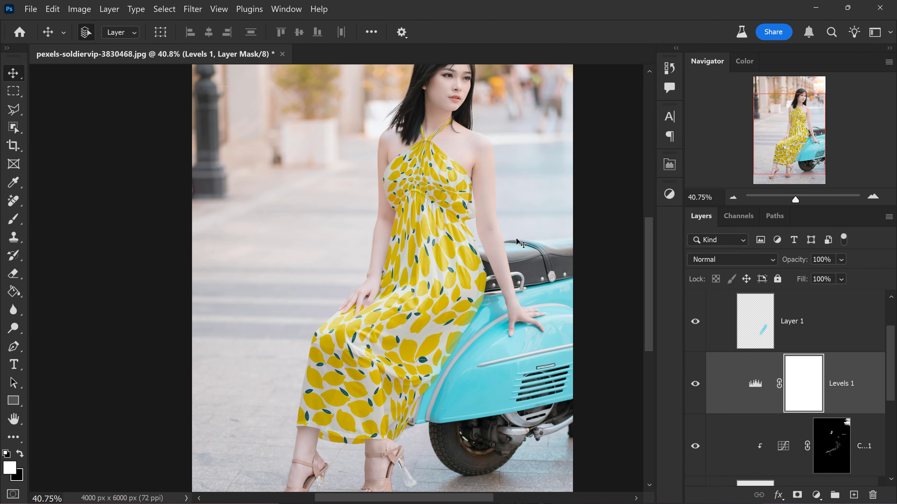
Outline the inner back strip of the dress hem between the two legs as a Polygonal Lasso selection
scroll(531, 275, "down", 1)
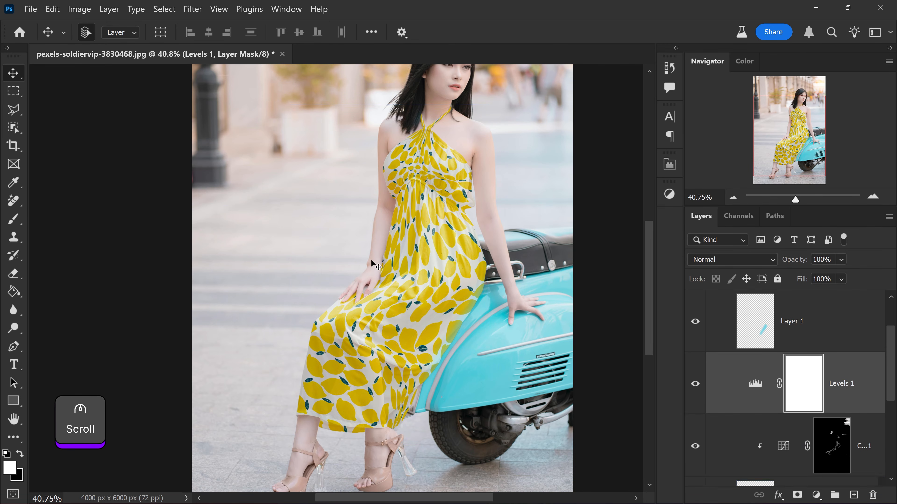
scroll(486, 362, "down", 1)
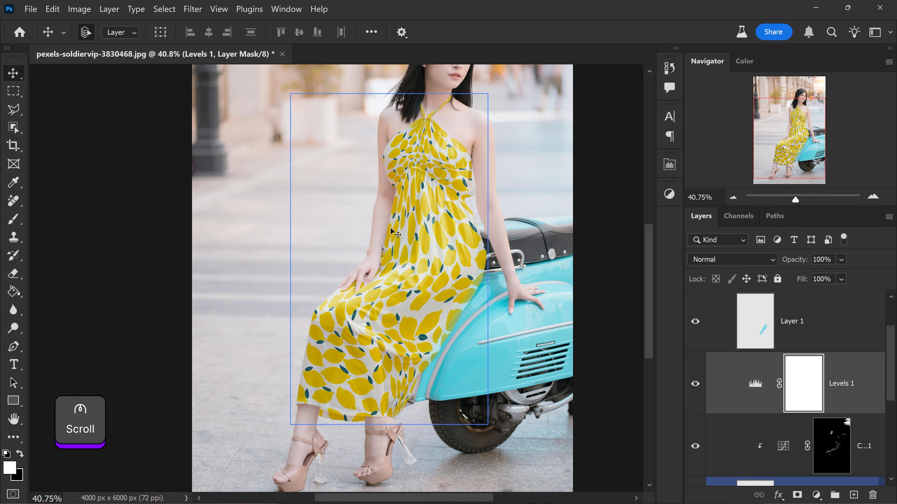
scroll(353, 442, "up", 8, "alt")
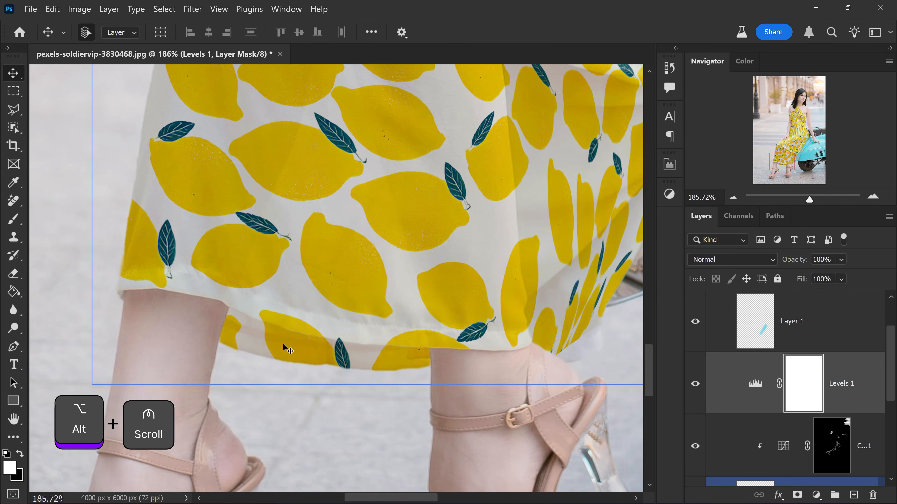
scroll(283, 348, "up", 1, "alt")
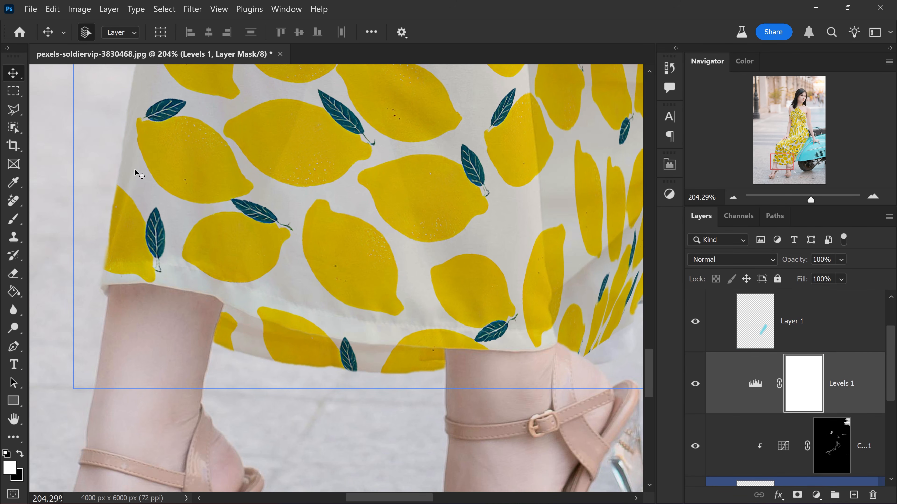
left_click(13, 109)
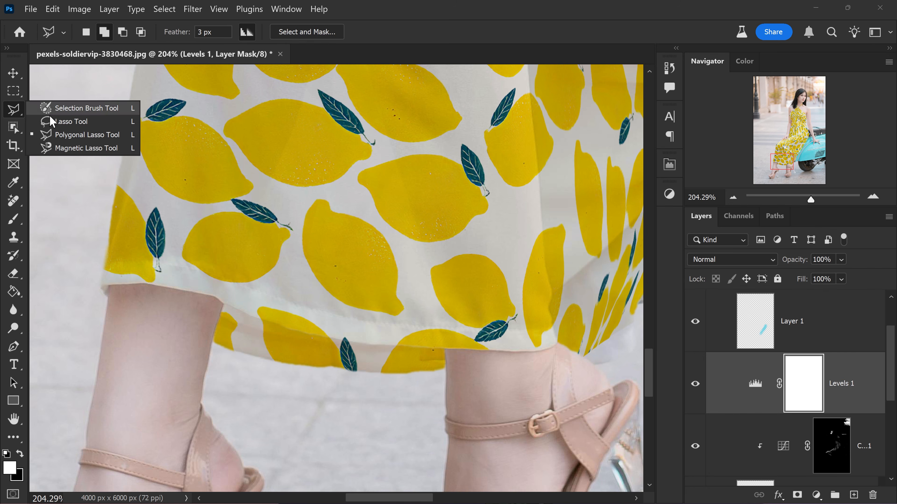
left_click(76, 136)
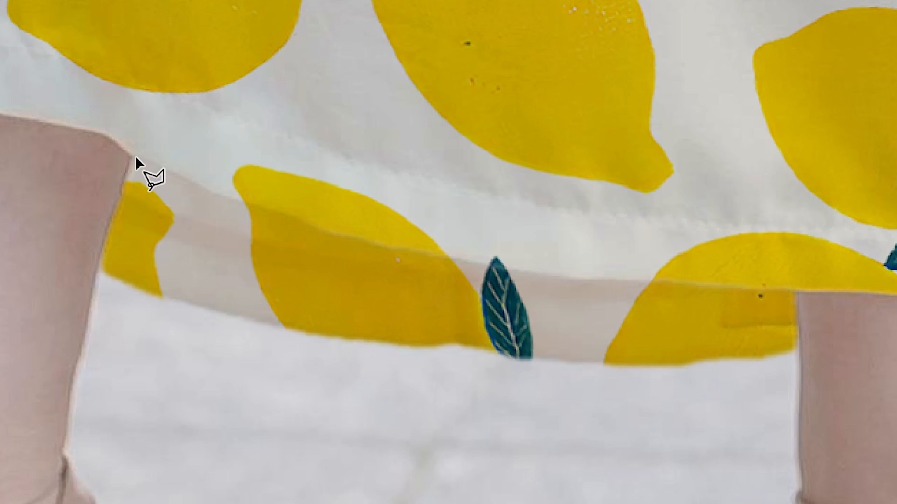
left_click(132, 159)
left_click(156, 163)
left_click(205, 191)
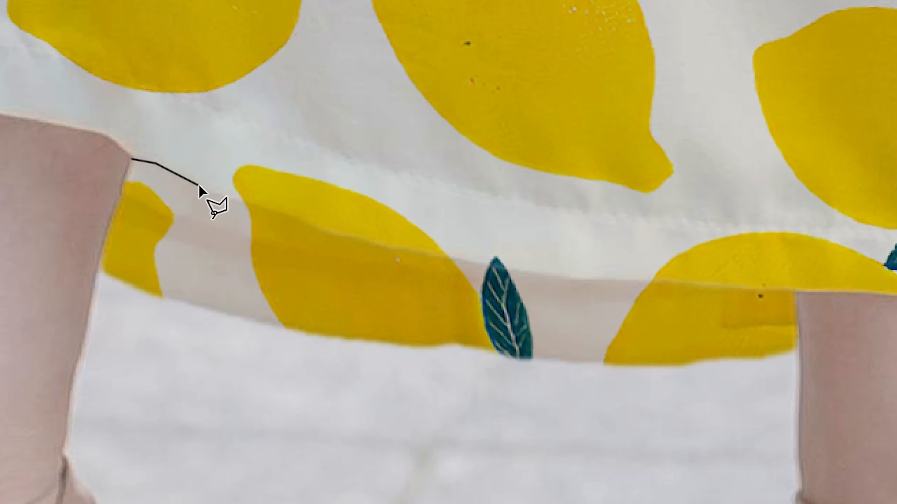
left_click(239, 202)
left_click(280, 212)
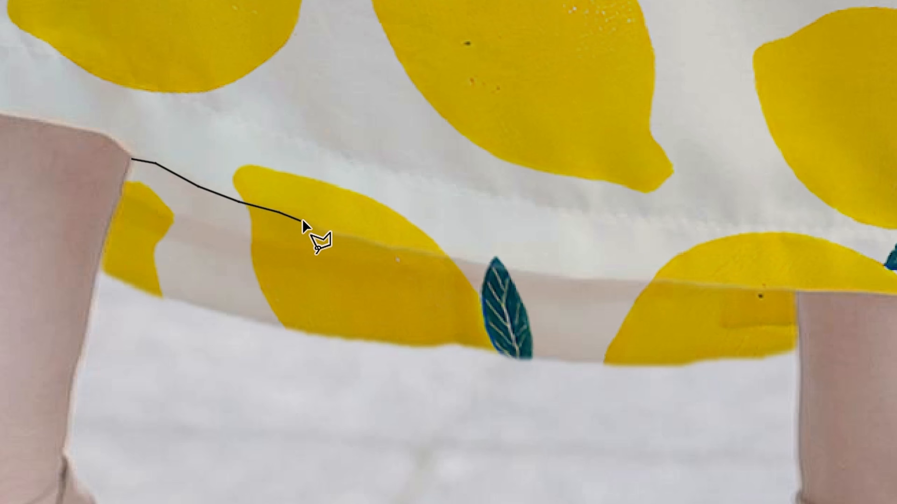
left_click(303, 221)
left_click(325, 233)
left_click(470, 261)
left_click(533, 274)
left_click(580, 279)
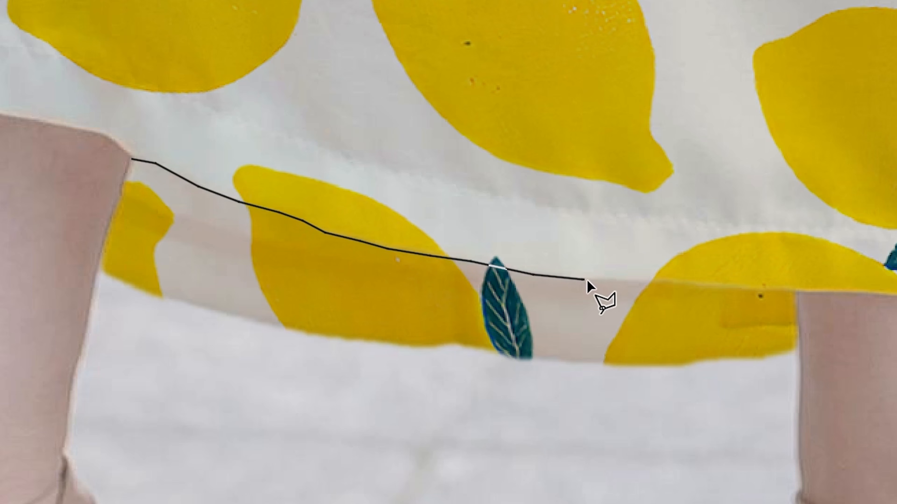
left_click(629, 280)
left_click(797, 293)
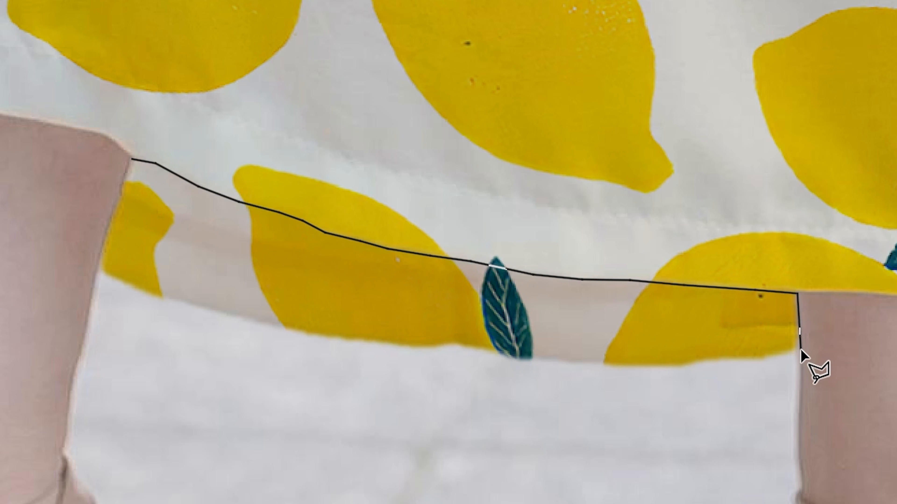
left_click(800, 351)
left_click(740, 359)
left_click(708, 357)
left_click(667, 366)
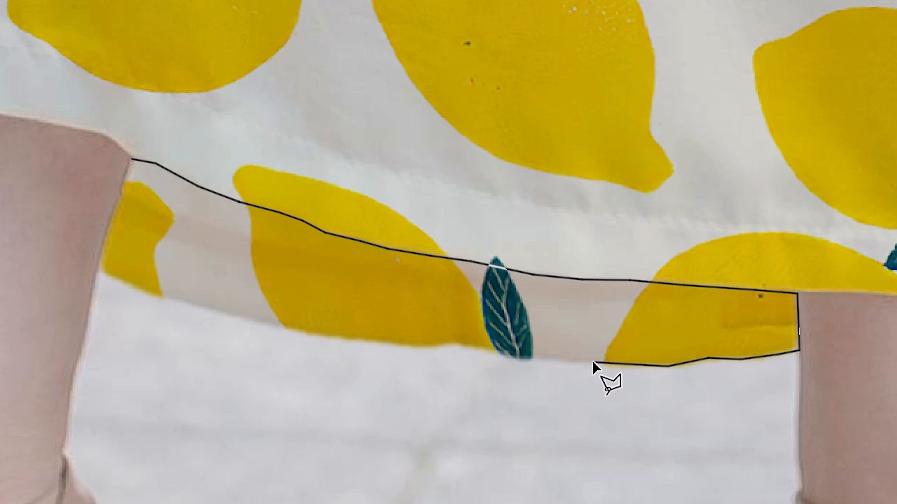
left_click(587, 363)
left_click(530, 359)
left_click(450, 341)
left_click(425, 344)
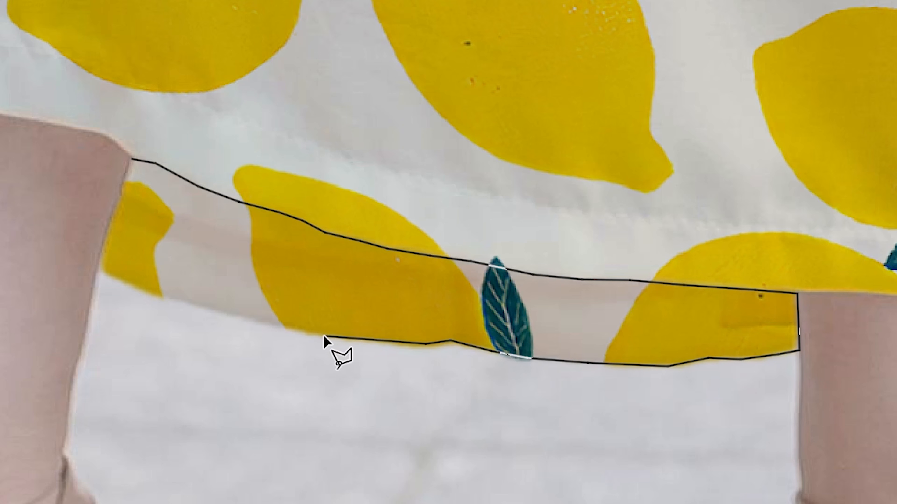
left_click(327, 336)
left_click(247, 319)
left_click(121, 283)
left_click(97, 271)
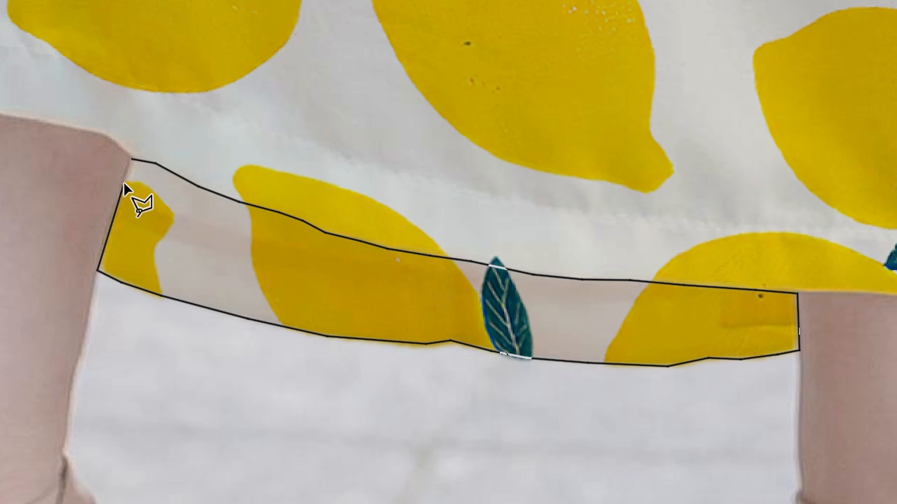
left_click(131, 163)
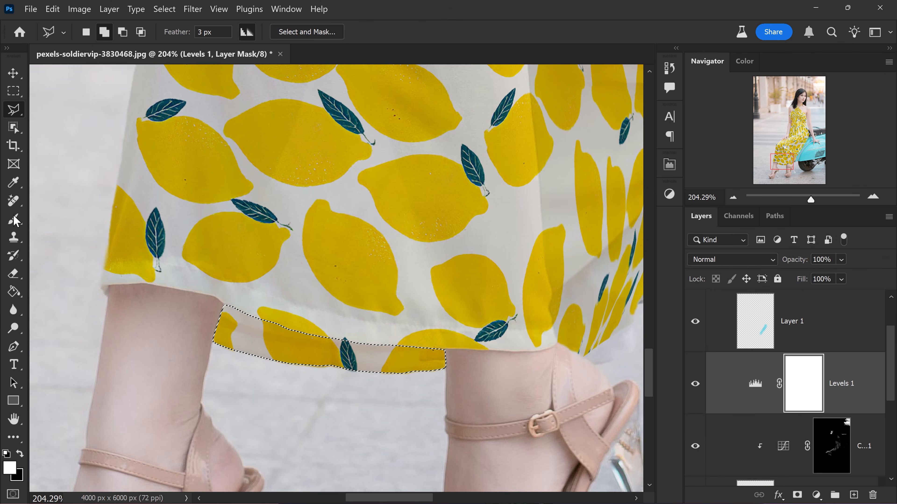
Create a layer group named "shadows" above Layer 1 inside Group 1
left_click(13, 219)
scroll(410, 320, "down", 5)
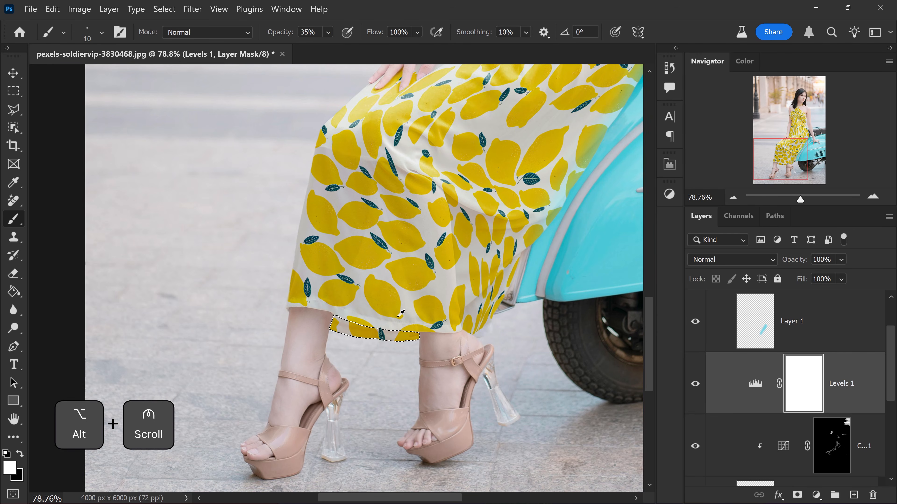
scroll(797, 369, "up", 2)
left_click(822, 385)
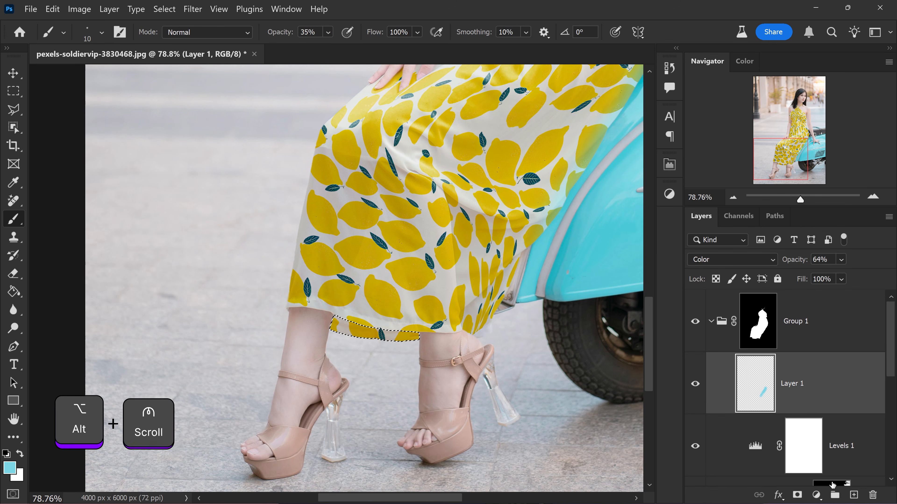
left_click(835, 494)
double_click(775, 361)
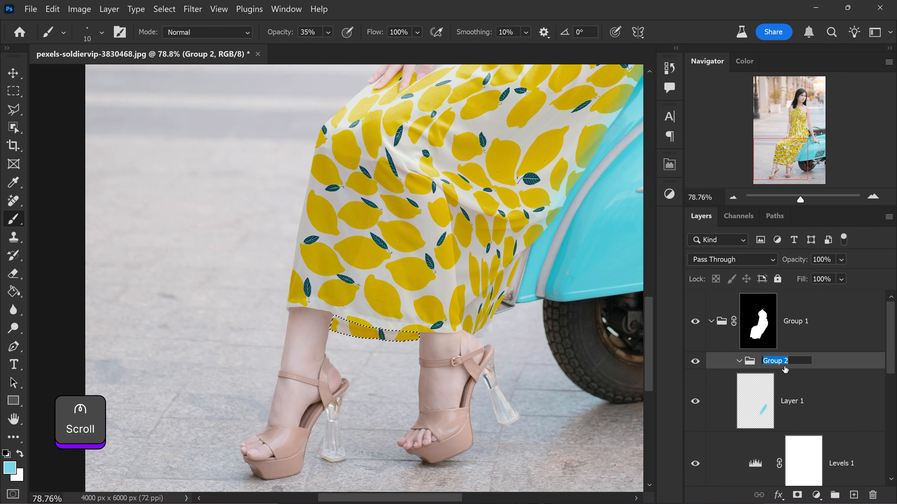
type("shadows")
left_click(802, 379)
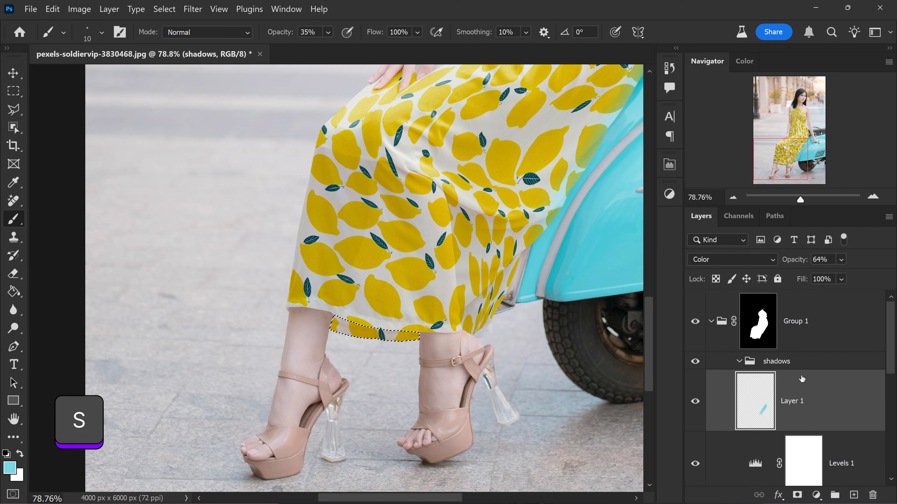
Add a blank layer inside the shadows group and set up a soft 300 px Brush with black as the foreground colour
left_click(800, 365)
left_click(853, 492)
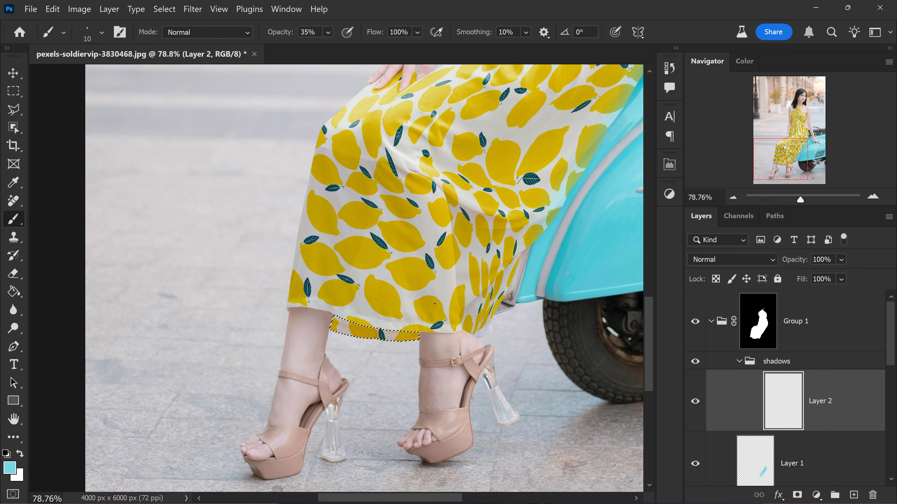
key("bracketright")
key("bracketright")
key("bracketright")
key("bracketright")
key("bracketright")
key("bracketright")
key("bracketright")
key("bracketright")
key("bracketright")
key("bracketright")
key("bracketright")
key("bracketright")
key("bracketright")
key("bracketright")
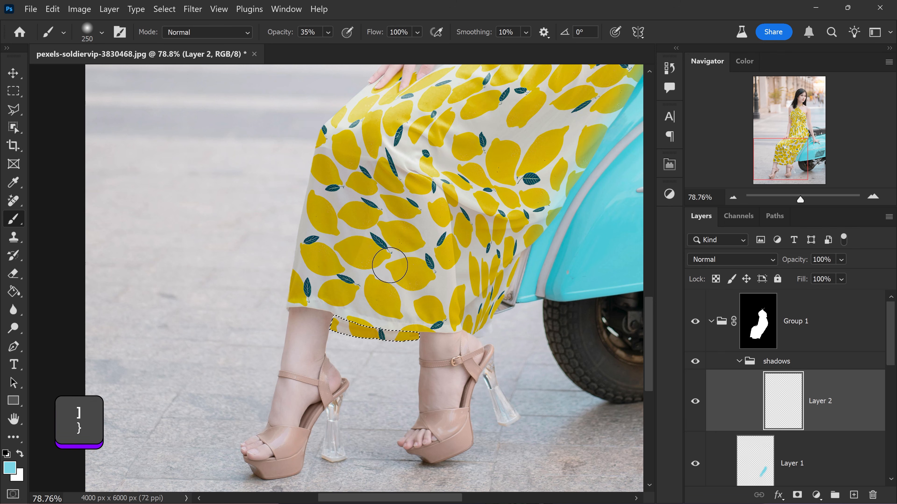
key("bracketright")
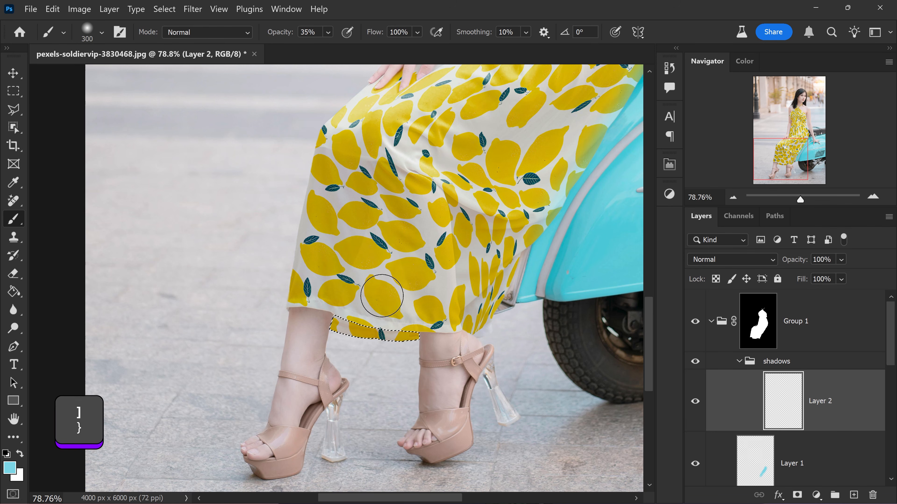
left_click(6, 453)
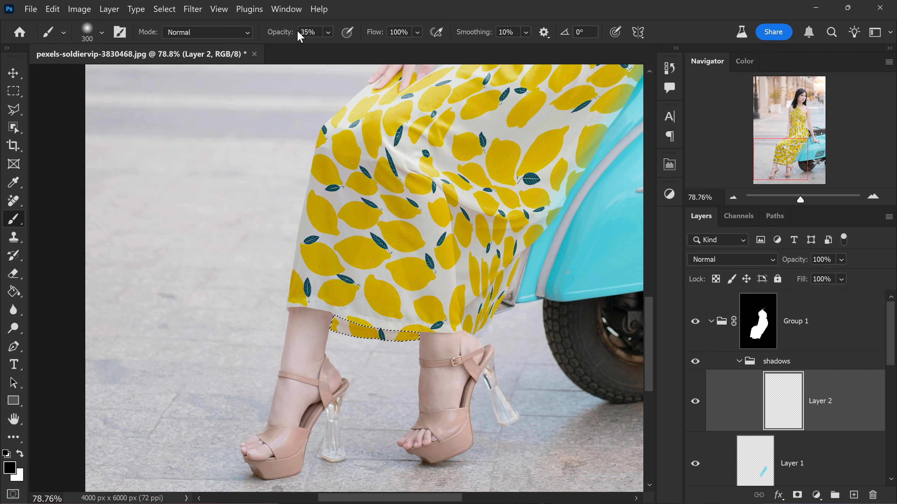
left_click(102, 33)
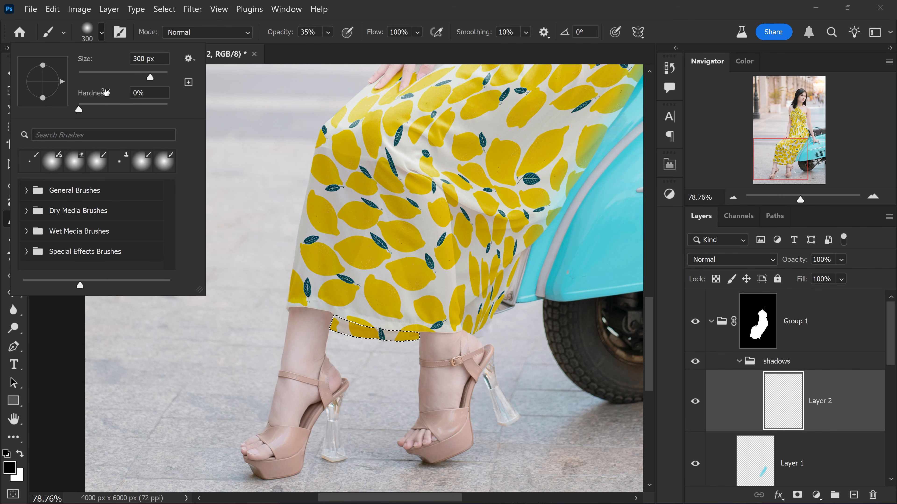
left_click(815, 395)
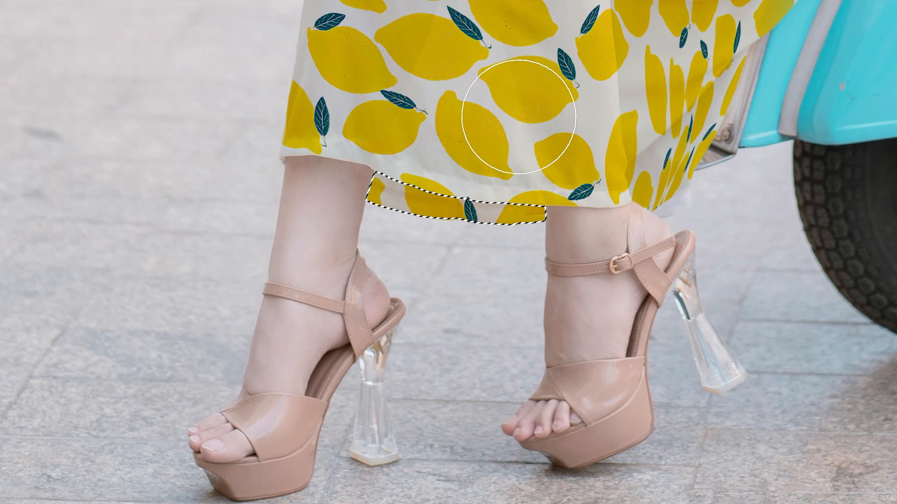
Paint a soft black shadow over the selected inner hem strip on Layer 2, reducing the brush to 200 px, and deselect
key("[")
key("[")
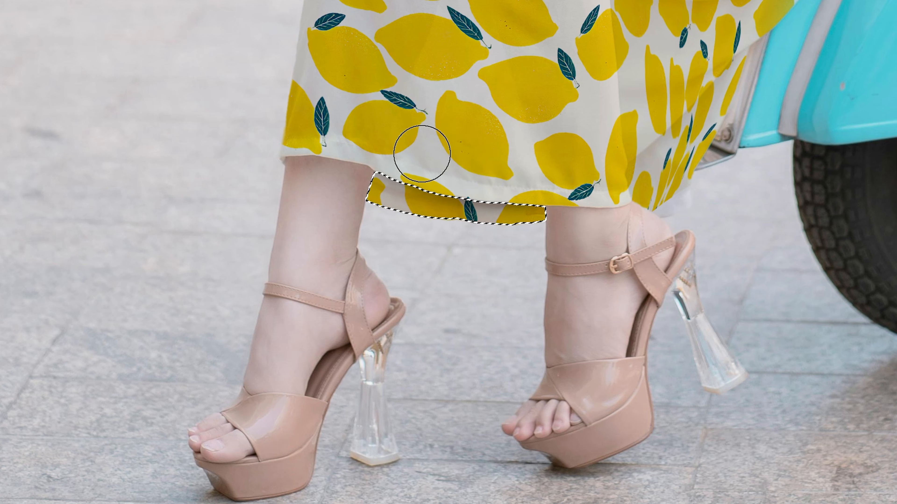
key("]")
key("]")
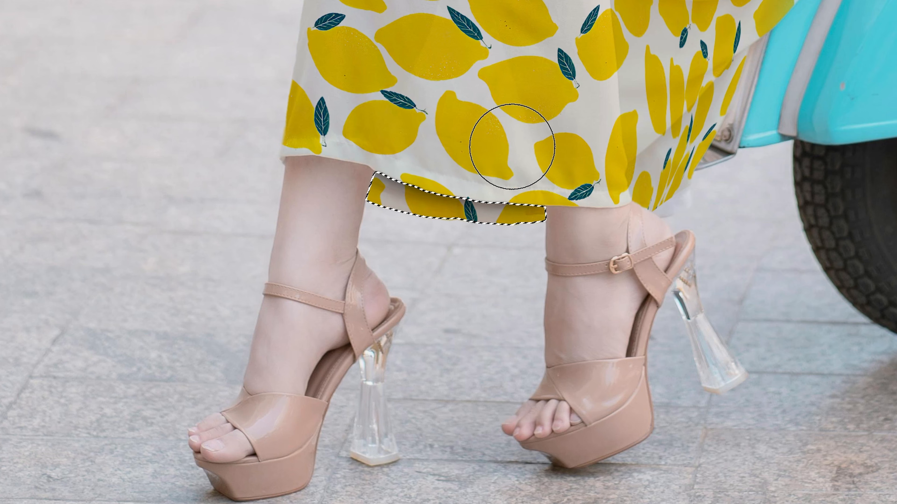
key("[")
key("[")
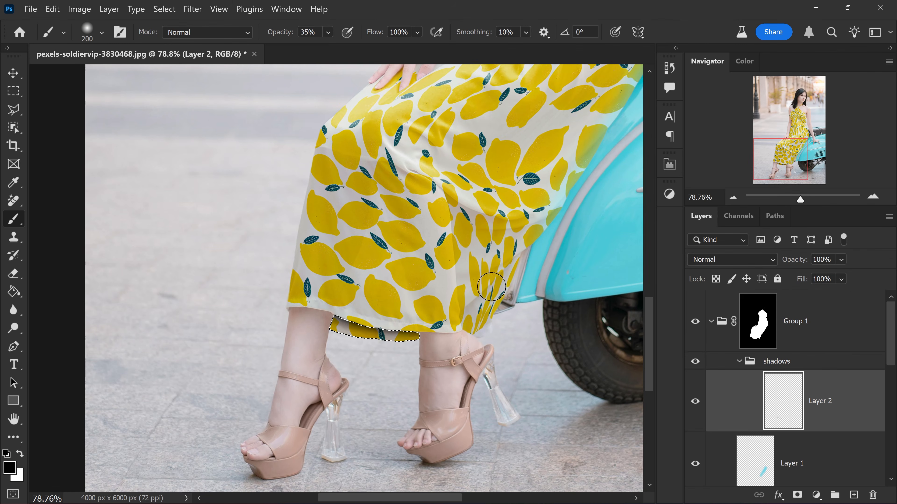
key("ctrl+d")
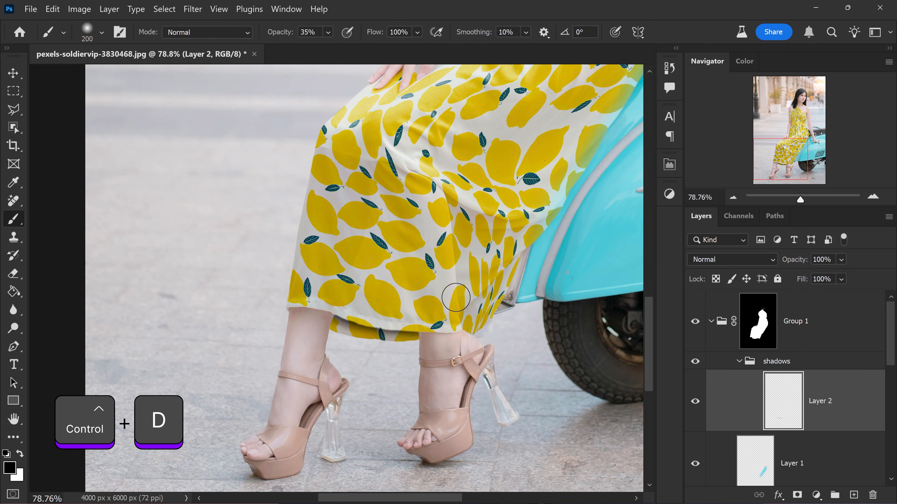
Set Layer 2's blend mode to Soft Light and toggle its visibility to compare the hem shadow
left_click(702, 262)
left_click(711, 309)
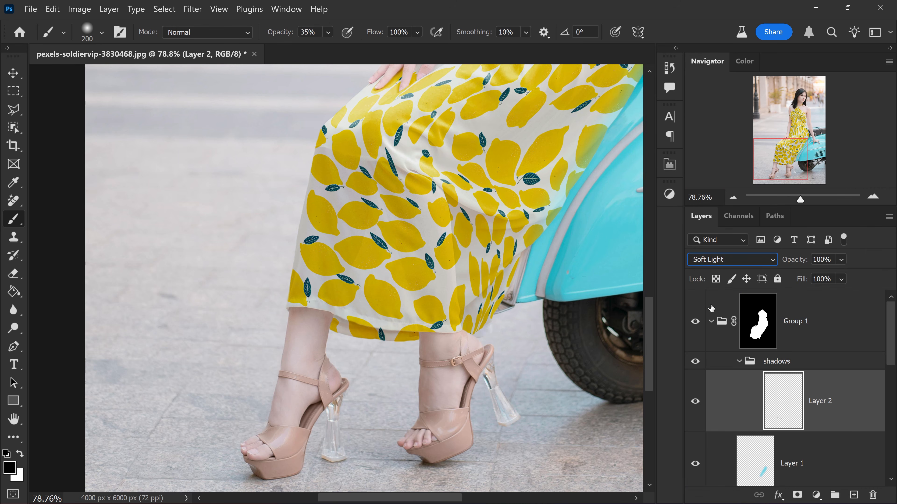
left_click(695, 402)
left_click(696, 401)
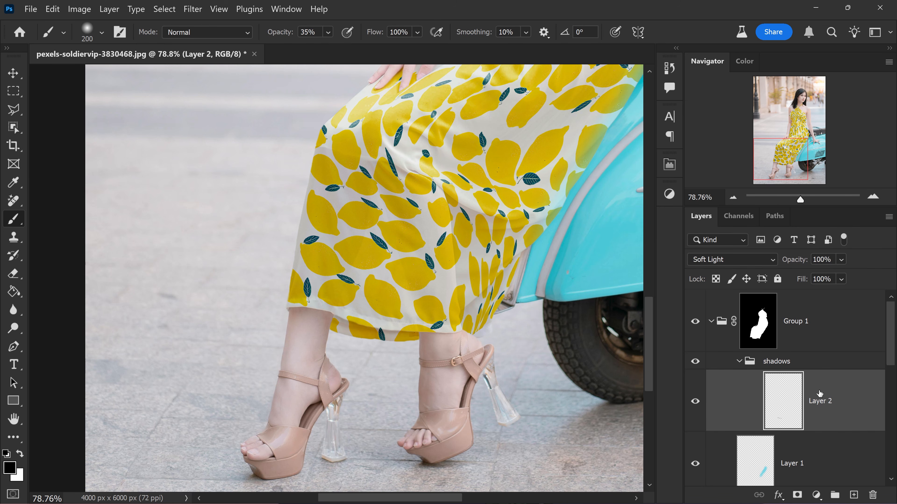
Duplicate Layer 2 to strengthen the hem shadow and set the copy's opacity to 65%
key("ctrl")
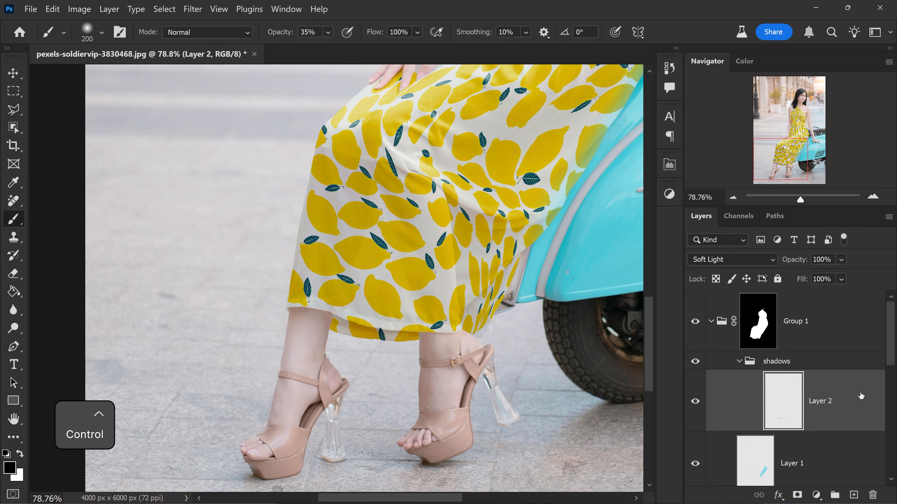
key("ctrl+j")
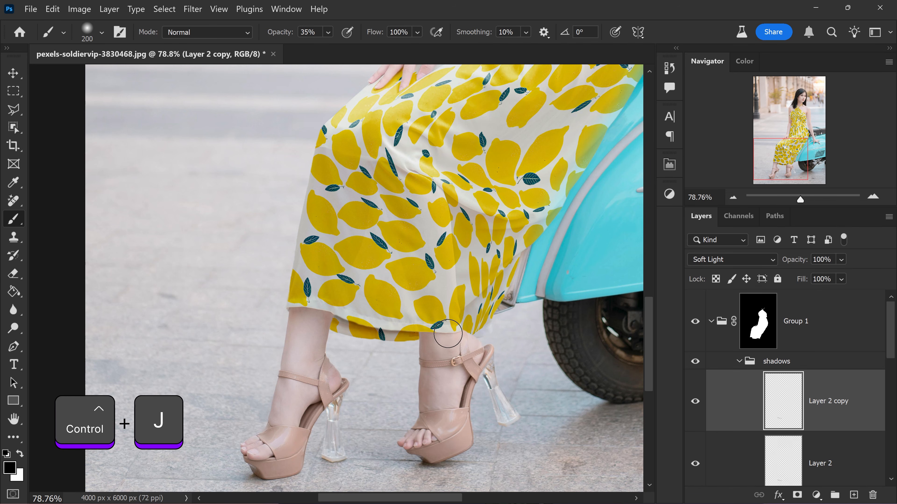
left_click(14, 74)
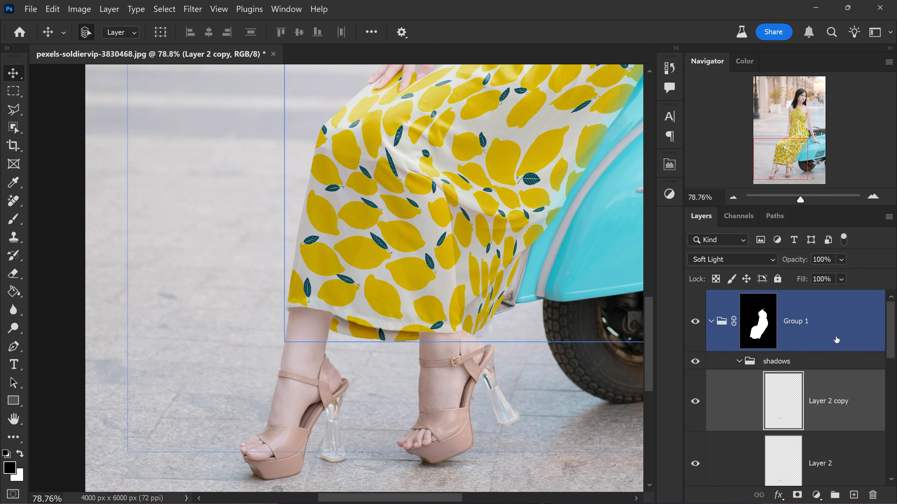
left_click(842, 260)
left_click(865, 274)
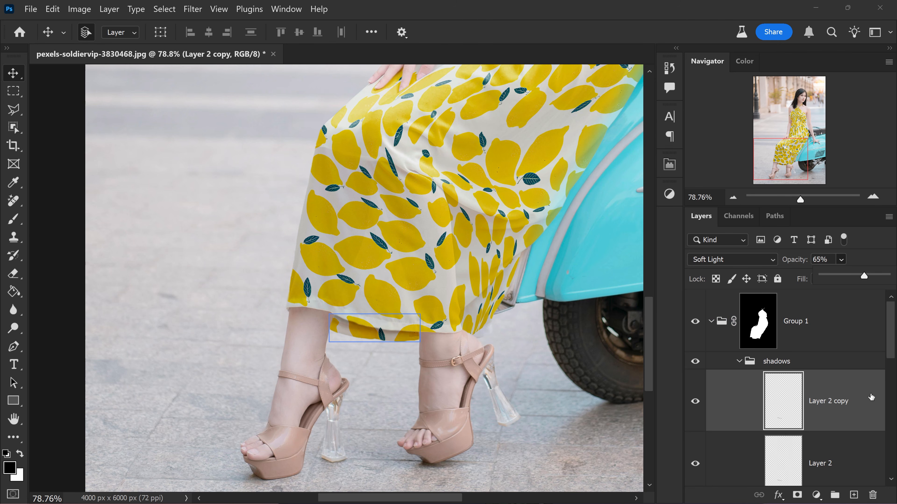
left_click(867, 398)
Warp the mockup layer by pulling its lower hem corner nearest the scooter downward to extend the lemon pattern, and apply the transform
scroll(486, 285, "down", 2)
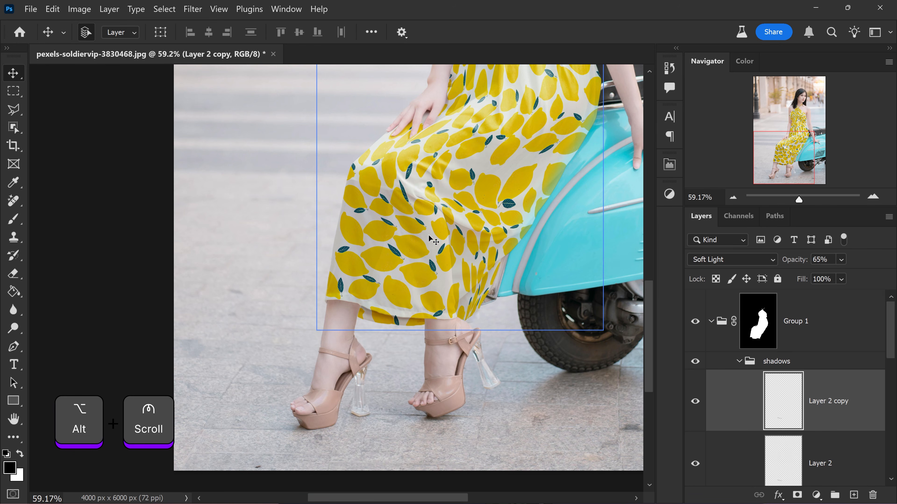
scroll(430, 240, "down", 1)
scroll(398, 220, "up", 3)
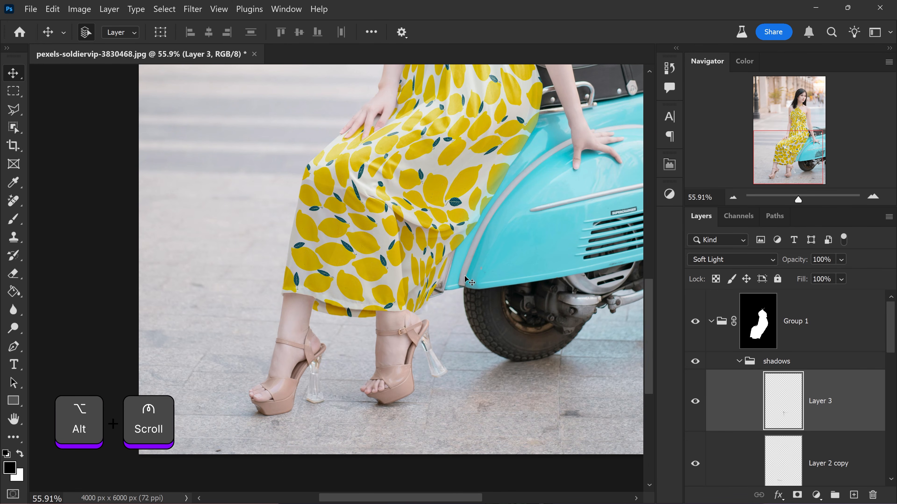
scroll(465, 279, "down", 2)
scroll(811, 393, "down", 3)
scroll(811, 394, "down", 3)
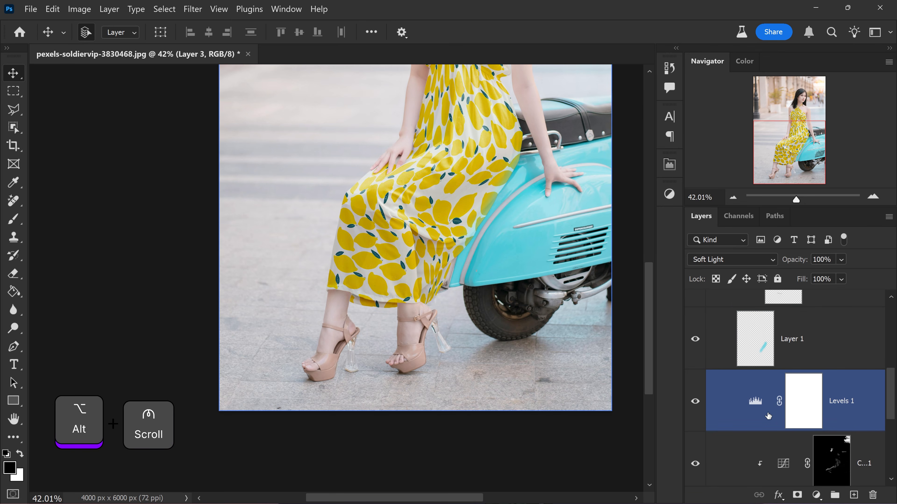
left_click(808, 406)
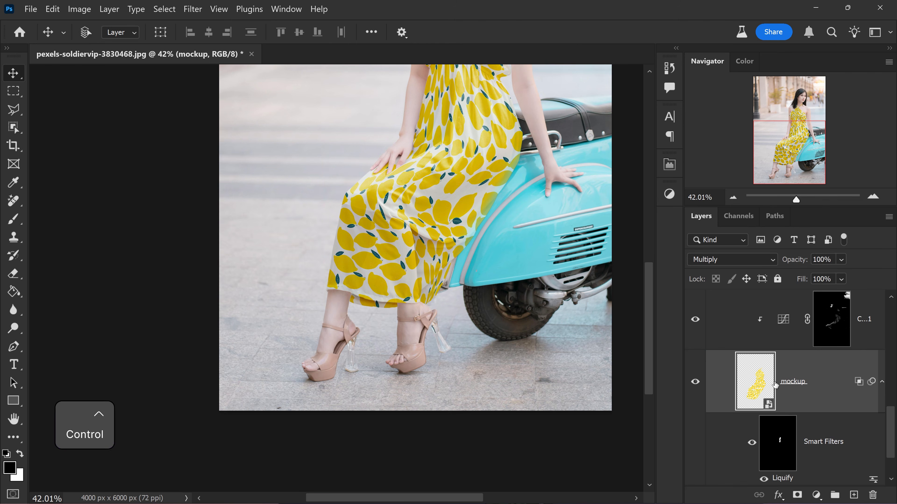
key("ctrl+t")
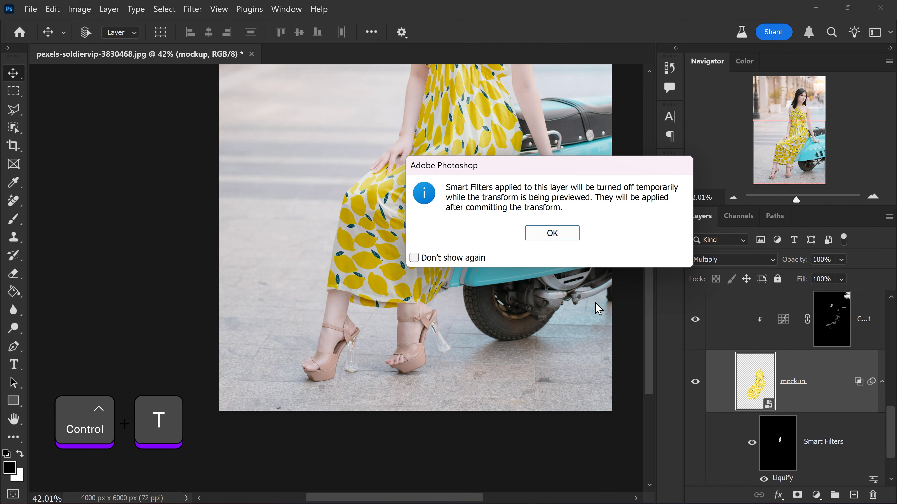
left_click(557, 236)
right_click(483, 182)
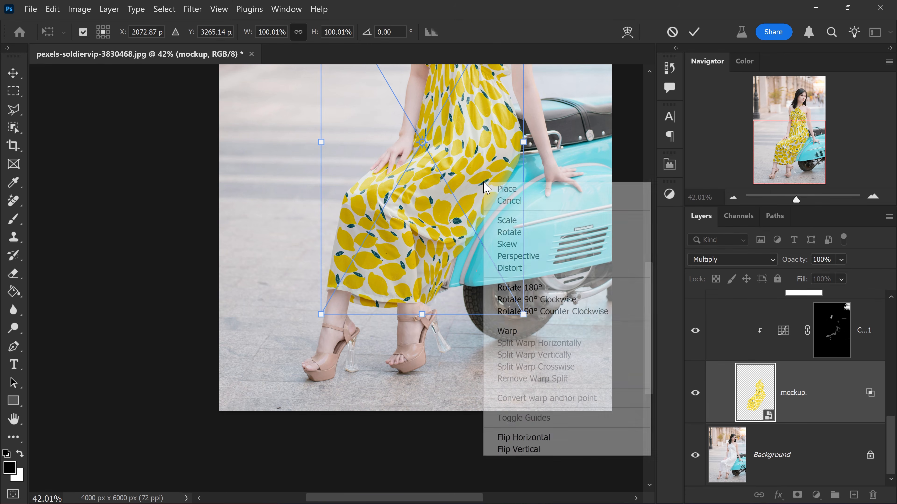
left_click(509, 331)
scroll(648, 293, "up", 3)
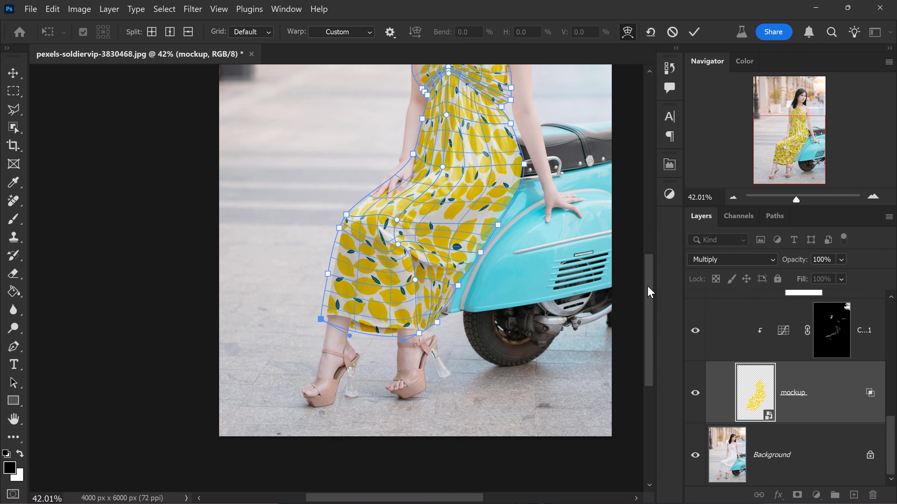
scroll(448, 418, "up", 3)
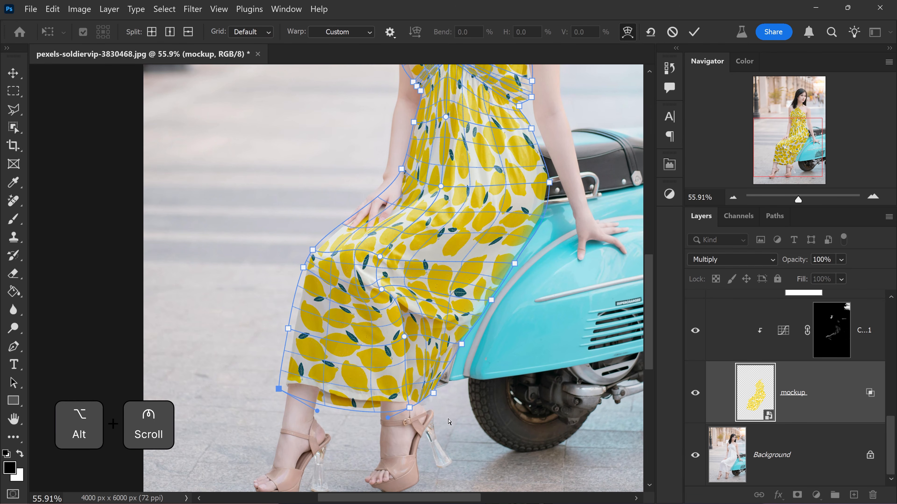
mouse_move(434, 394)
left_mouse_down()
mouse_move(435, 403)
mouse_move(420, 404)
left_mouse_up()
left_click(435, 402)
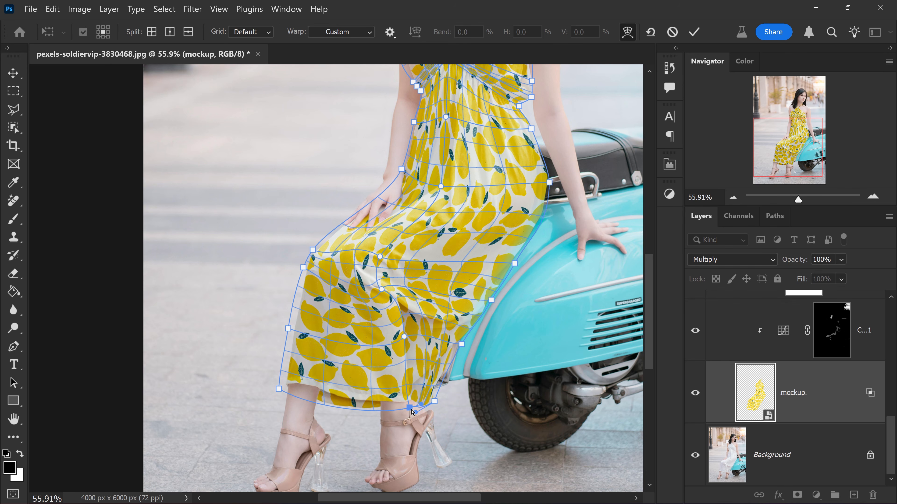
key("Return")
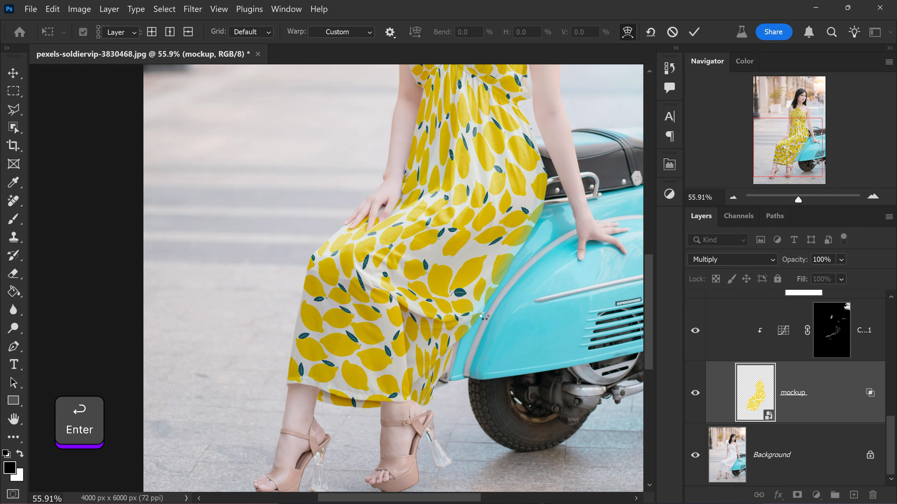